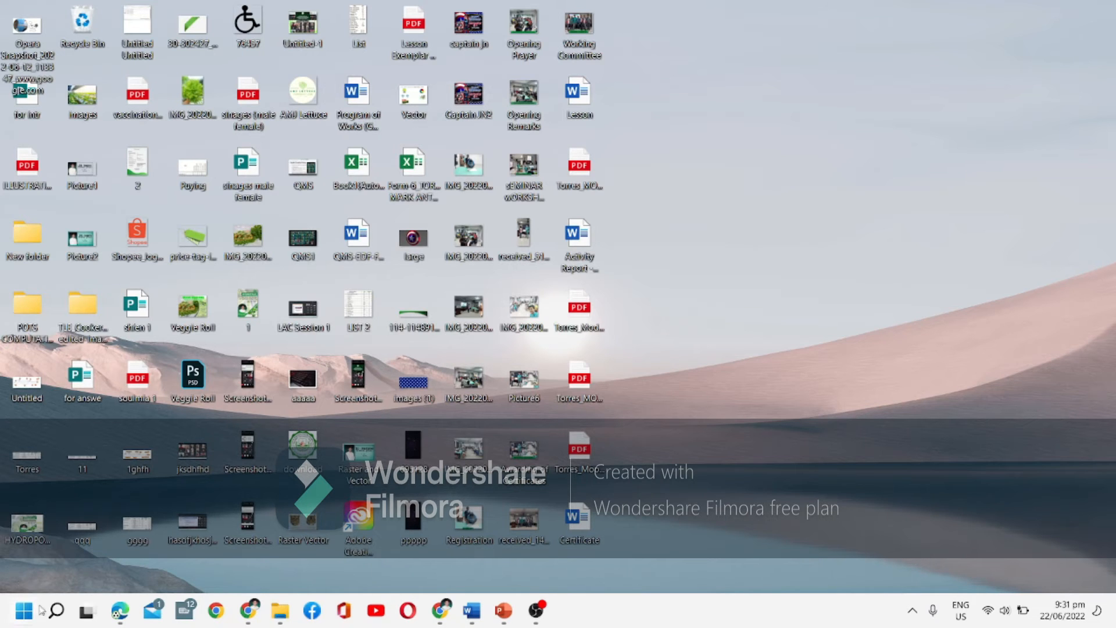
# - Launch Adobe Illustrator 2022 and create a new document with the Letter preset, 612 x 792 pt
pyautogui.click(54, 617)
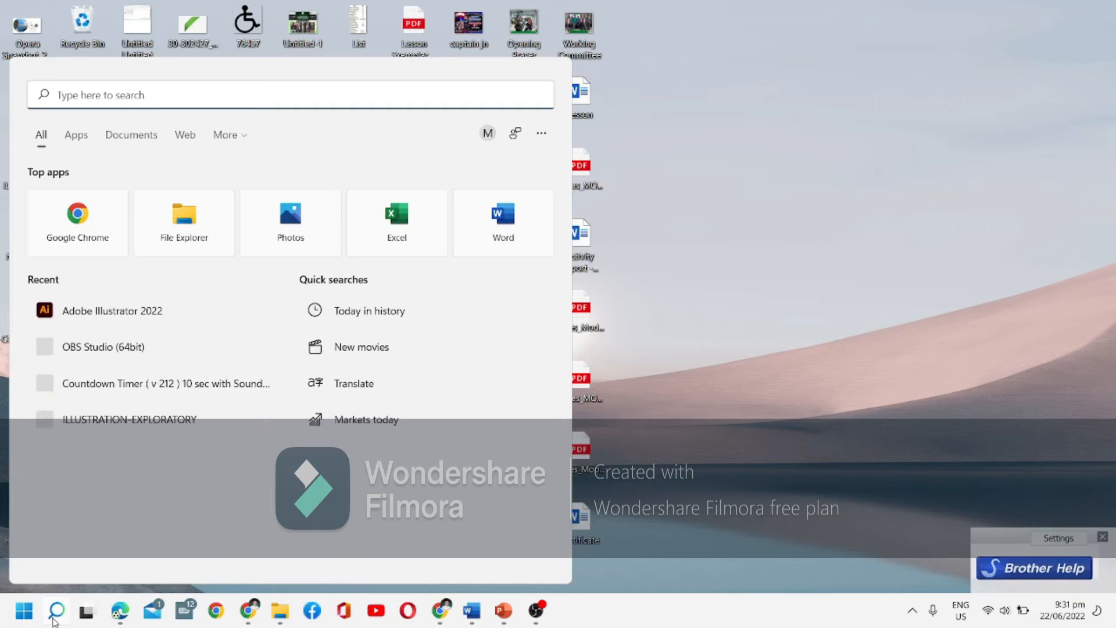
pyautogui.click(158, 315)
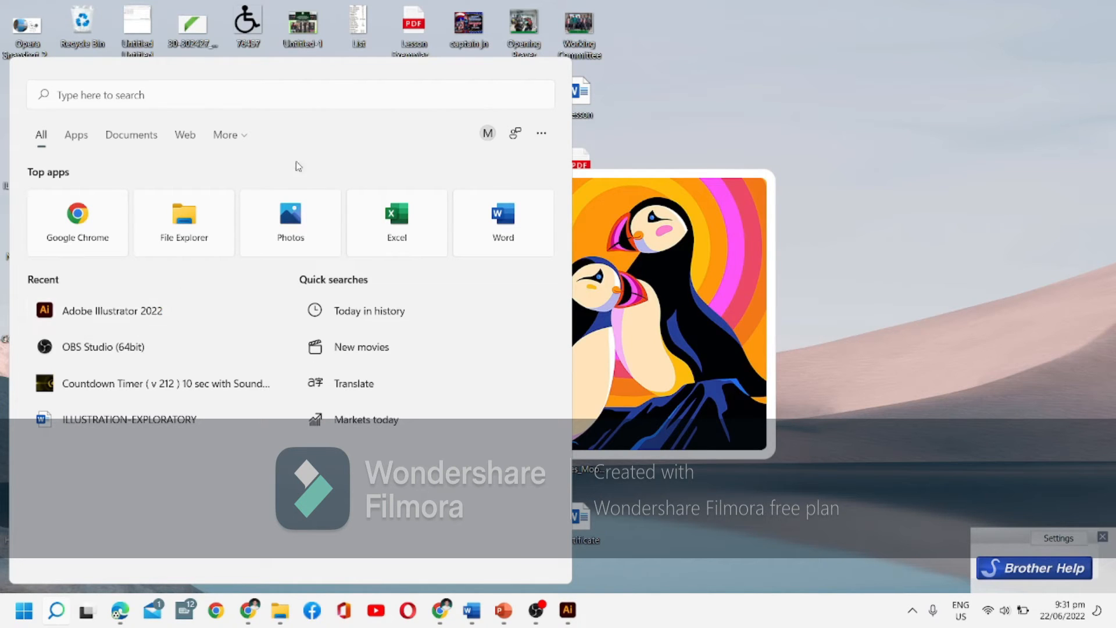
pyautogui.click(778, 90)
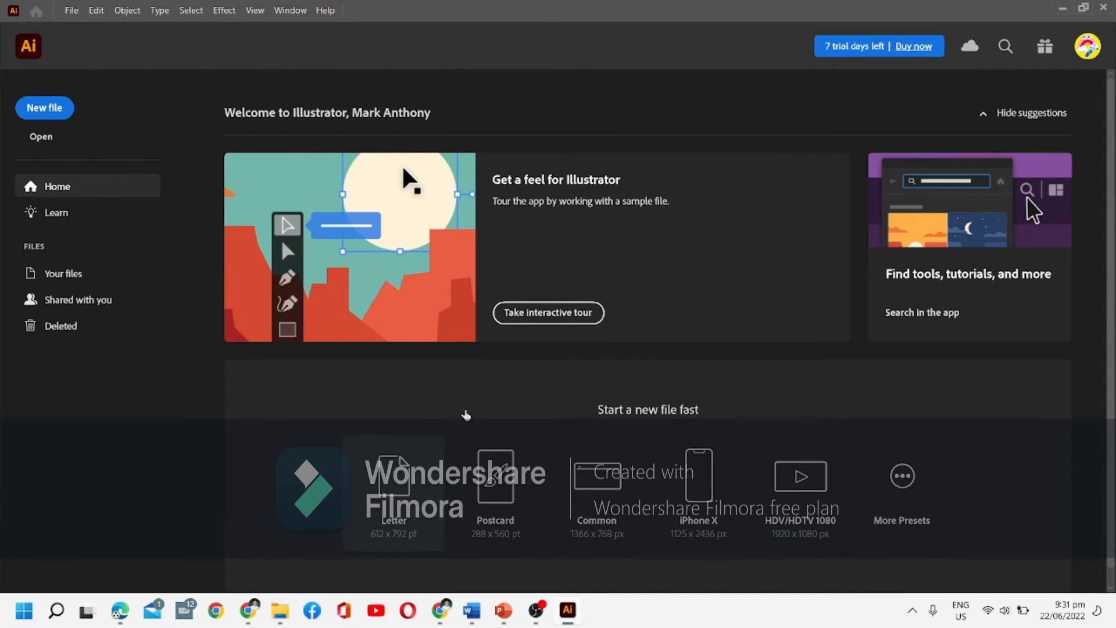
pyautogui.click(384, 485)
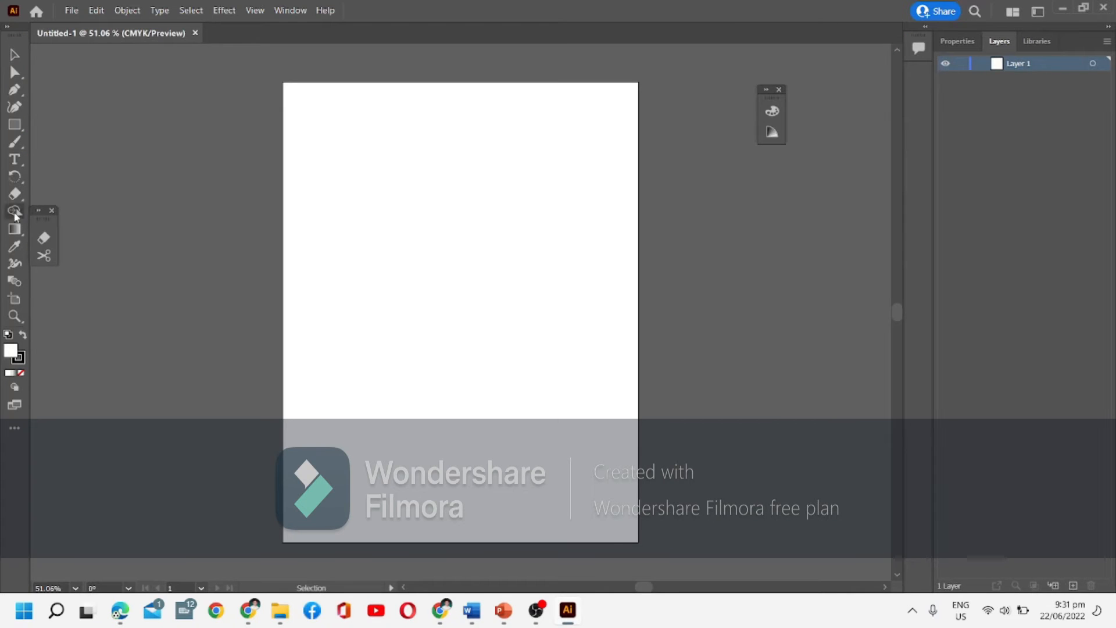
# - Add a point text object with a first name in capital letters near the artboard's upper edge
pyautogui.click(15, 165)
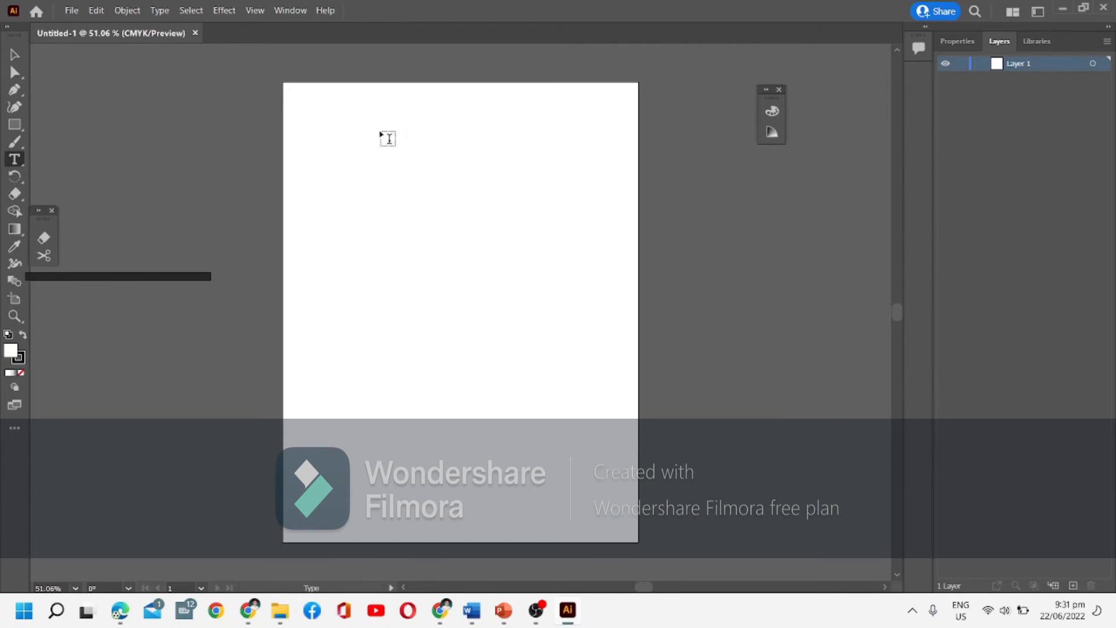
pyautogui.click(377, 129)
pyautogui.write('MARI')
pyautogui.press('Escape')
# - Select the whole name text and enlarge its font size to 80 pt
pyautogui.doubleClick(376, 130)
pyautogui.hotkey('ctrl', 'shift', '.')
pyautogui.hotkey('ctrl', 'shift', '.')
pyautogui.hotkey('ctrl', 'shift', '.')
pyautogui.hotkey('ctrl', 'shift', '.')
pyautogui.hotkey('ctrl', 'shift', '.')
pyautogui.hotkey('ctrl', 'shift', '.')
pyautogui.hotkey('ctrl', 'shift', '.')
pyautogui.hotkey('ctrl', 'shift', '.')
pyautogui.hotkey('ctrl', 'shift', '.')
pyautogui.hotkey('ctrl', 'shift', '.')
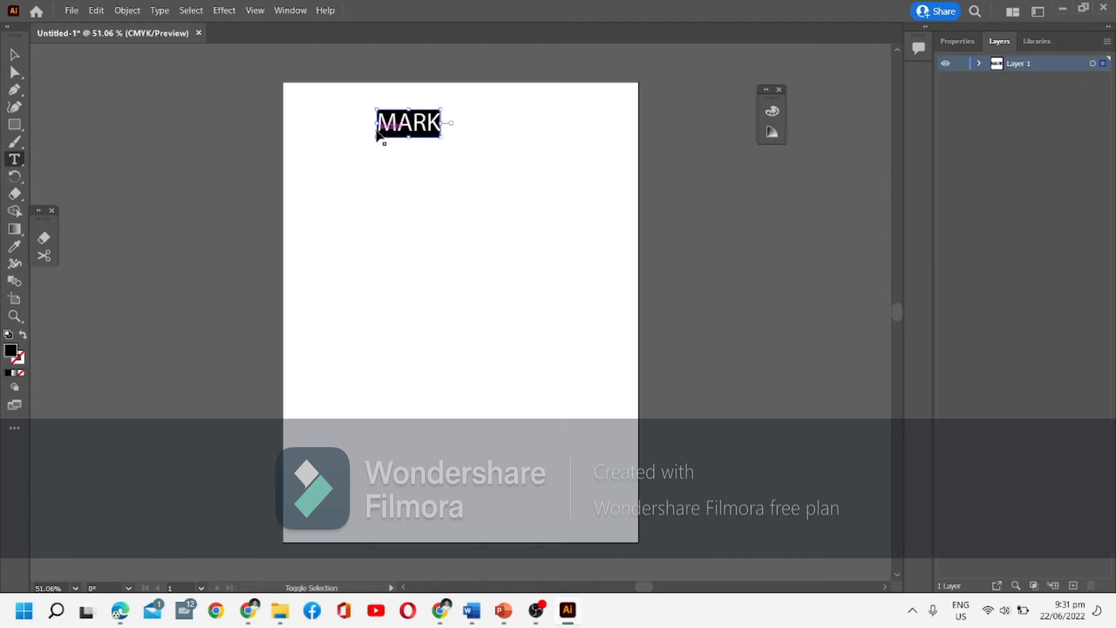
pyautogui.hotkey('ctrl', 'shift', '.')
pyautogui.hotkey('ctrl', 'shift', '.')
pyautogui.hotkey('ctrl', 'shift', '.')
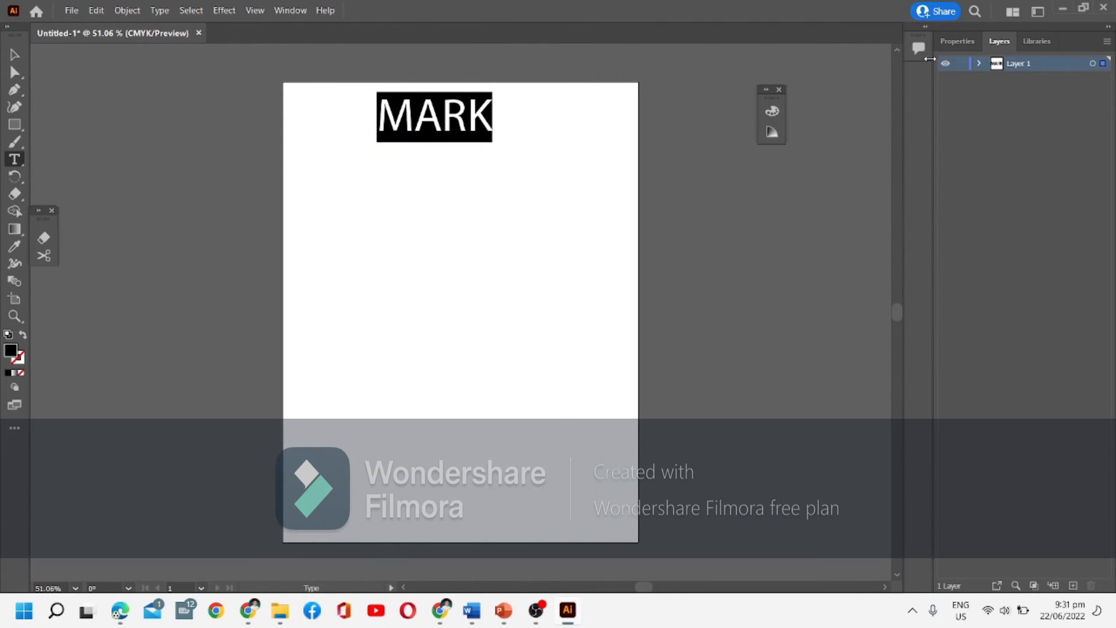
# - Look at the Color and Color Guide panels and close their floating group
pyautogui.click(771, 110)
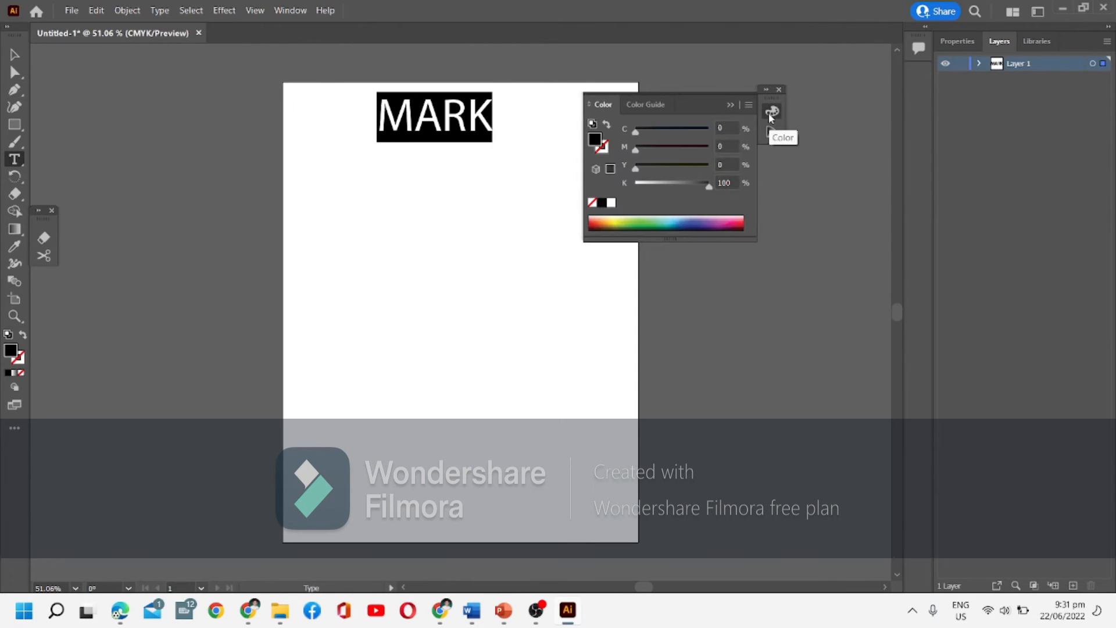
pyautogui.click(771, 133)
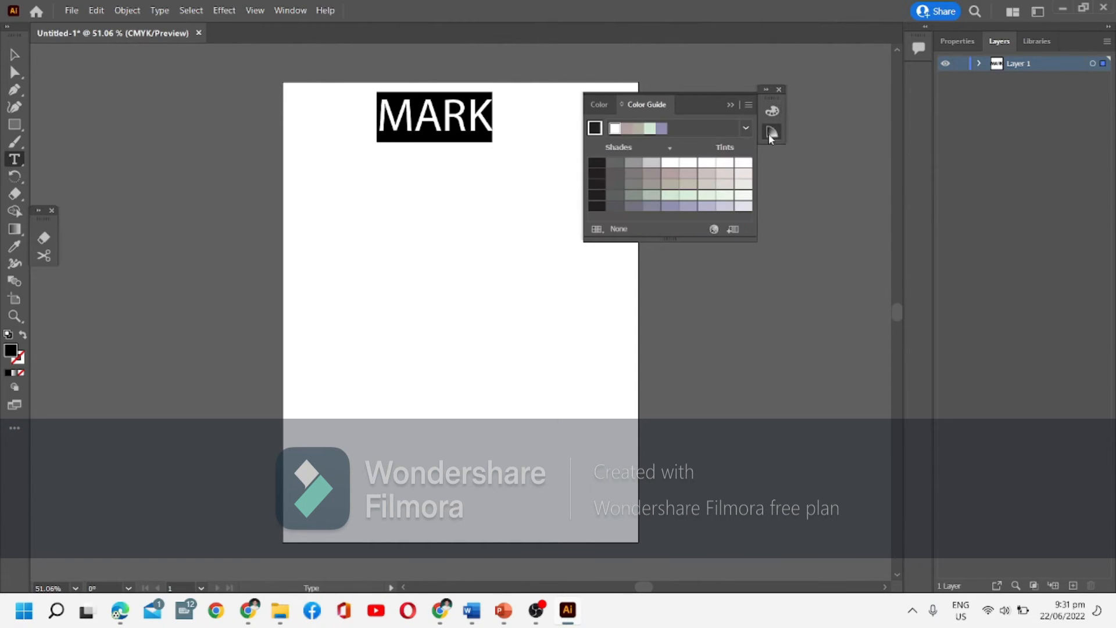
pyautogui.click(779, 89)
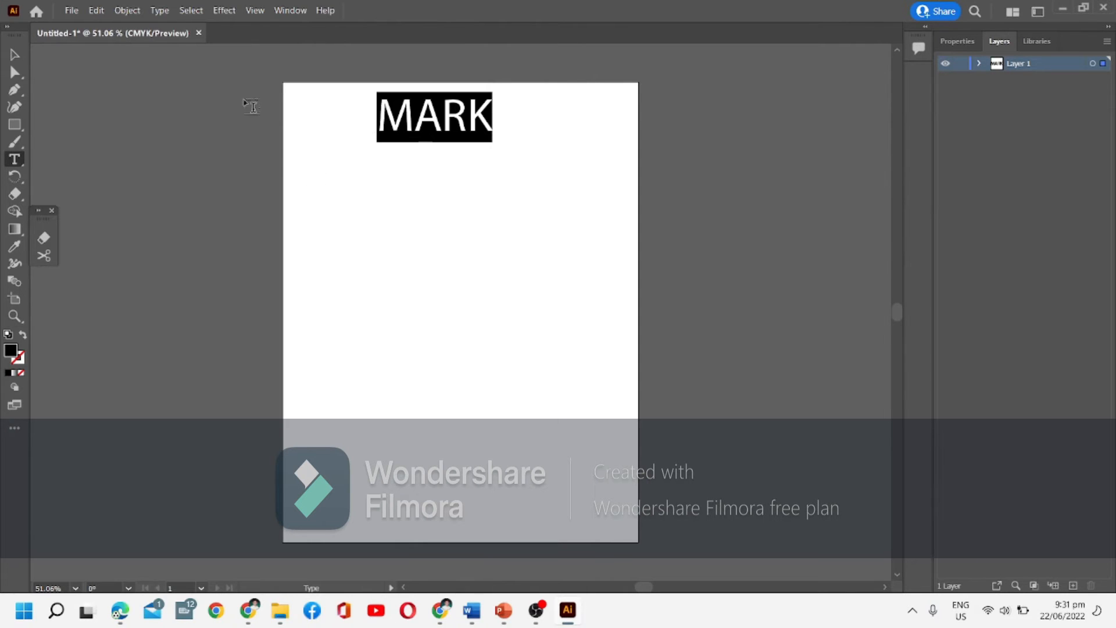
pyautogui.click(12, 162)
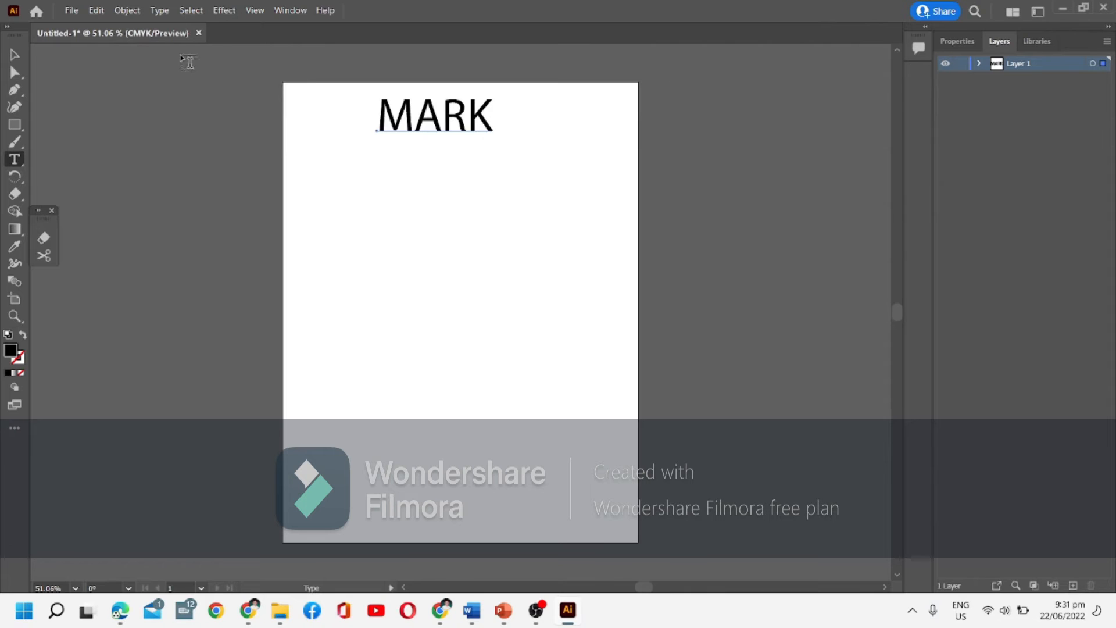
pyautogui.click(11, 55)
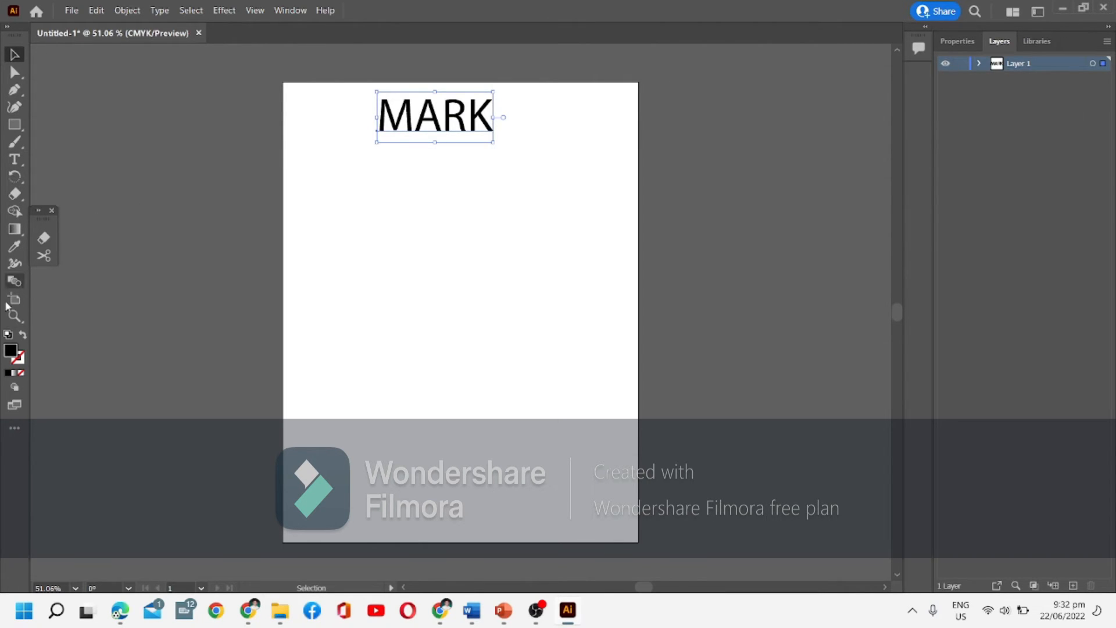
pyautogui.click(16, 162)
pyautogui.click(445, 118)
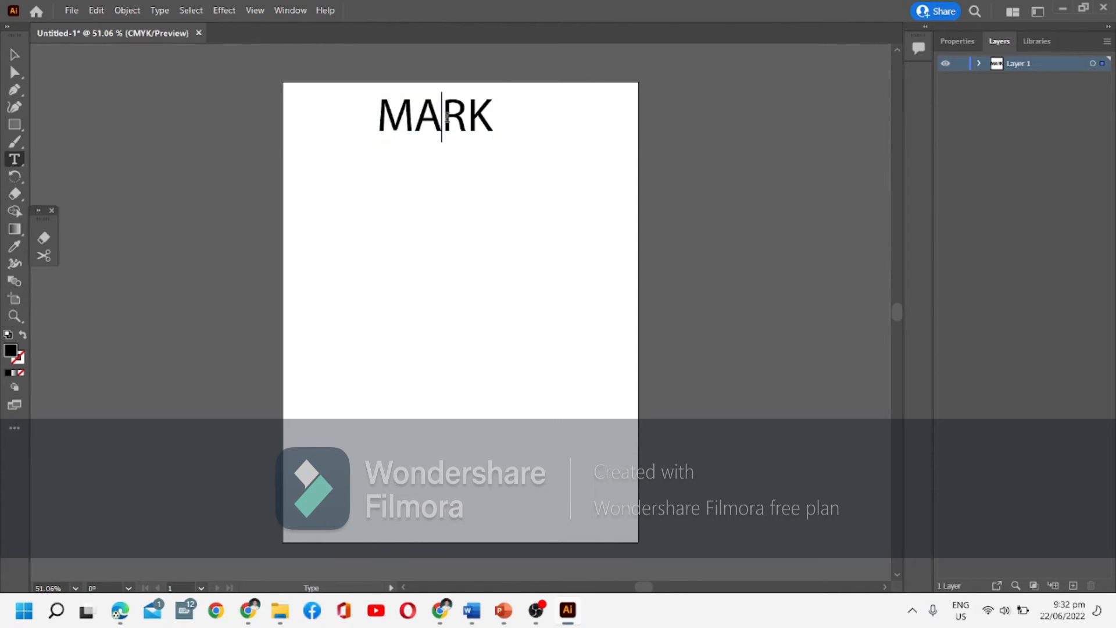
pyautogui.doubleClick(1032, 63)
pyautogui.click(980, 64)
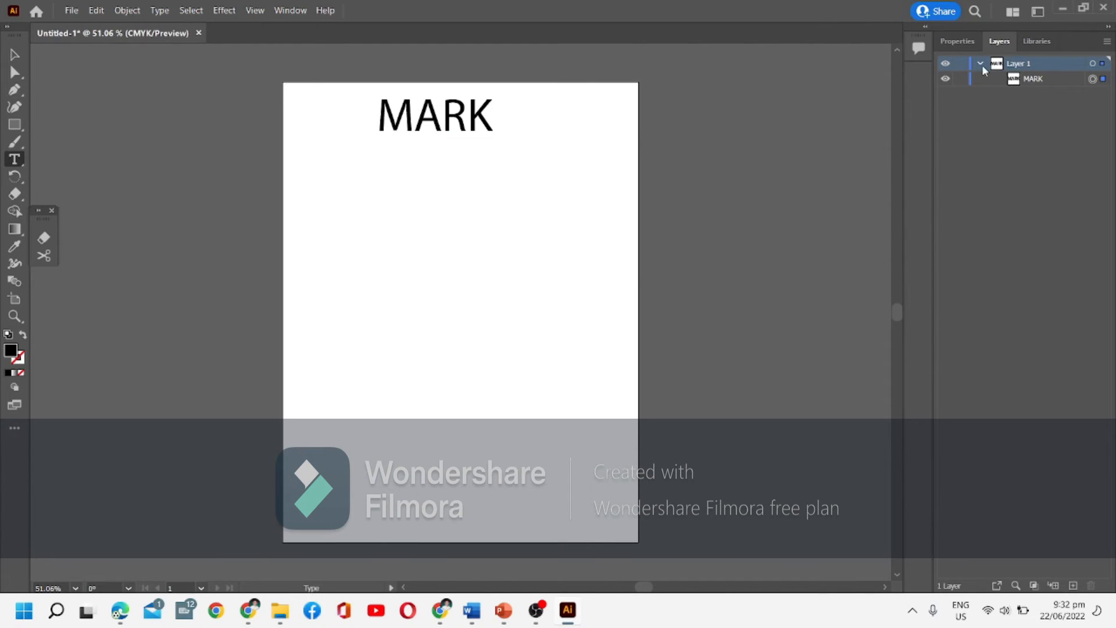
pyautogui.click(981, 64)
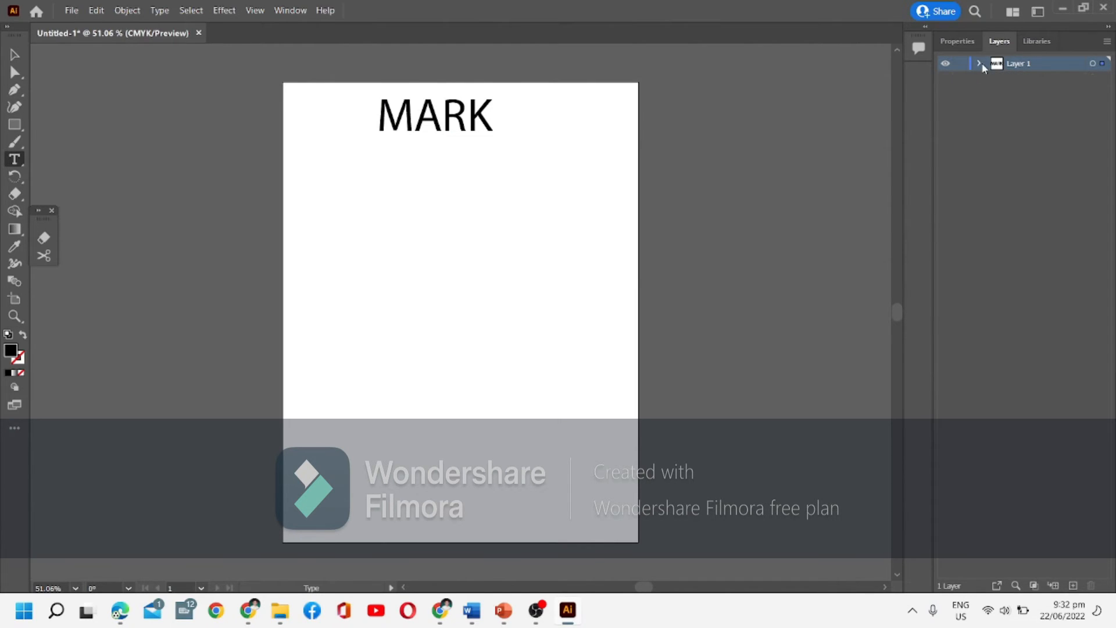
# - Try to apply the Recollect font with only the insertion point placed in the name text
pyautogui.click(960, 40)
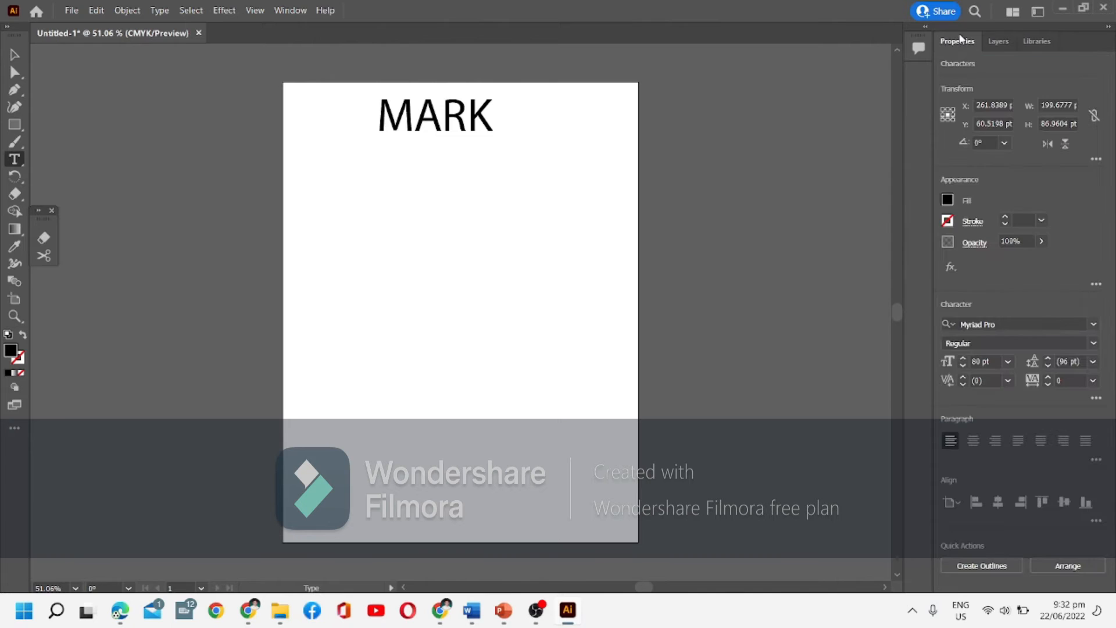
pyautogui.click(1094, 325)
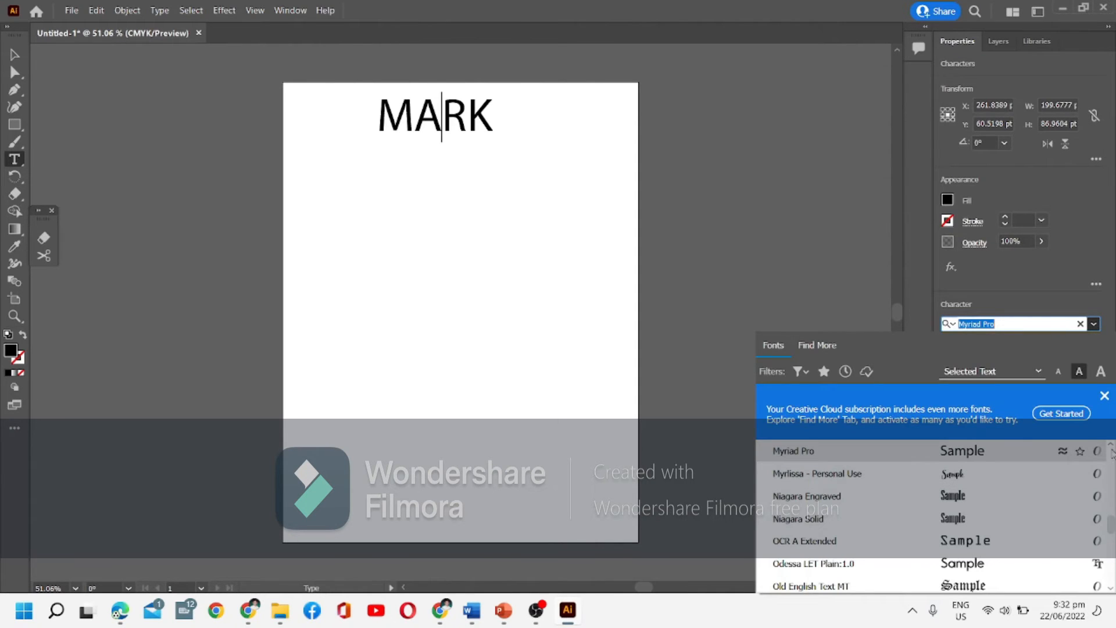
pyautogui.scroll(-3, 1111, 587)
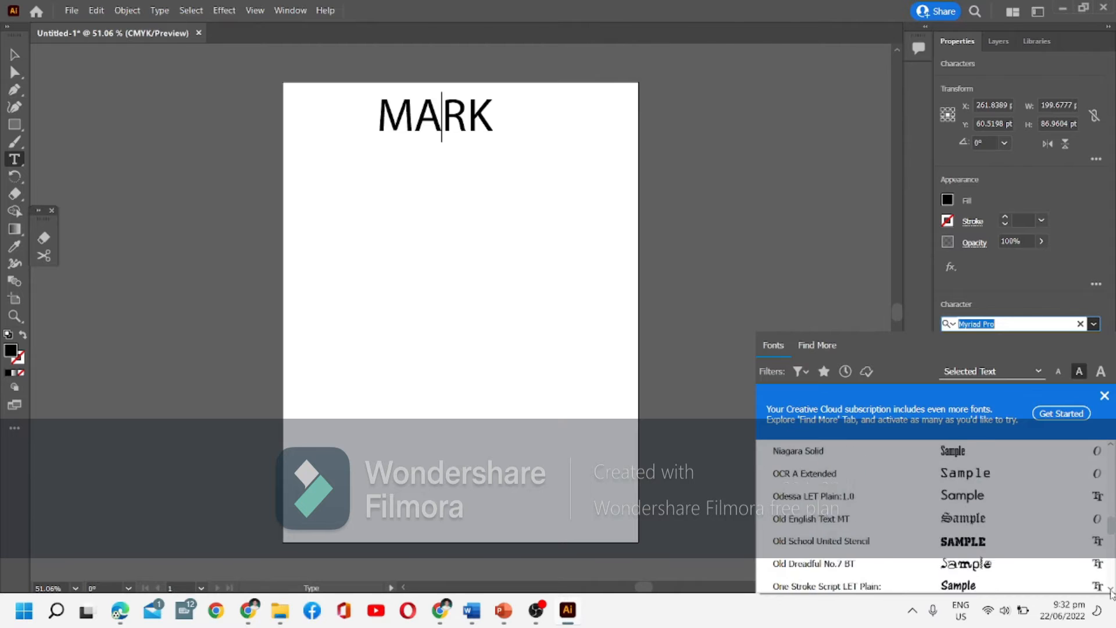
pyautogui.scroll(-5, 1112, 592)
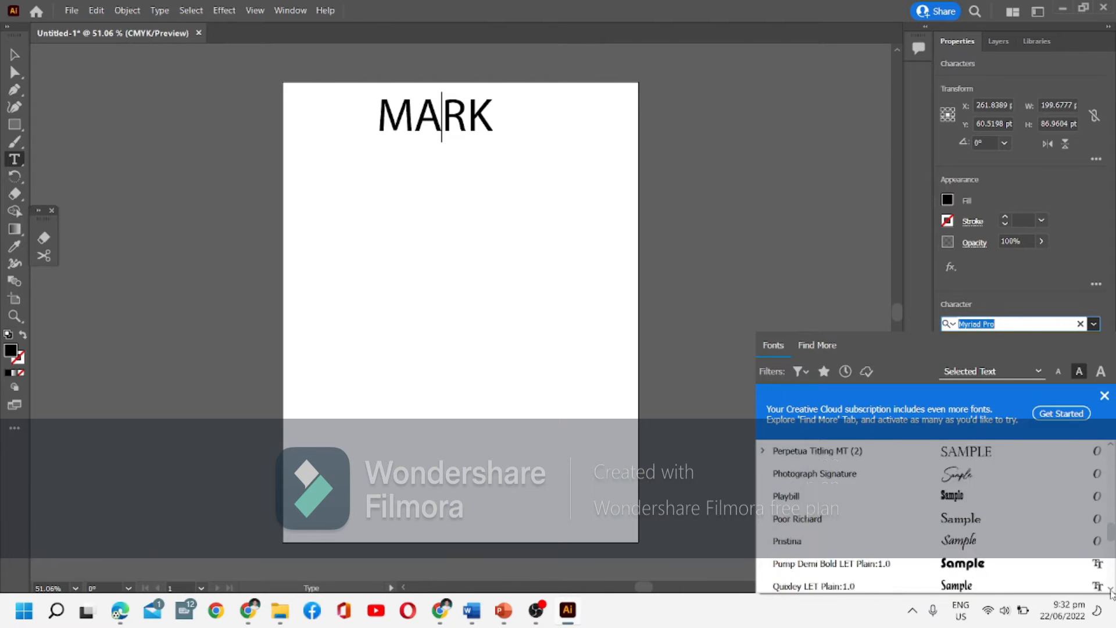
pyautogui.scroll(-2, 1112, 591)
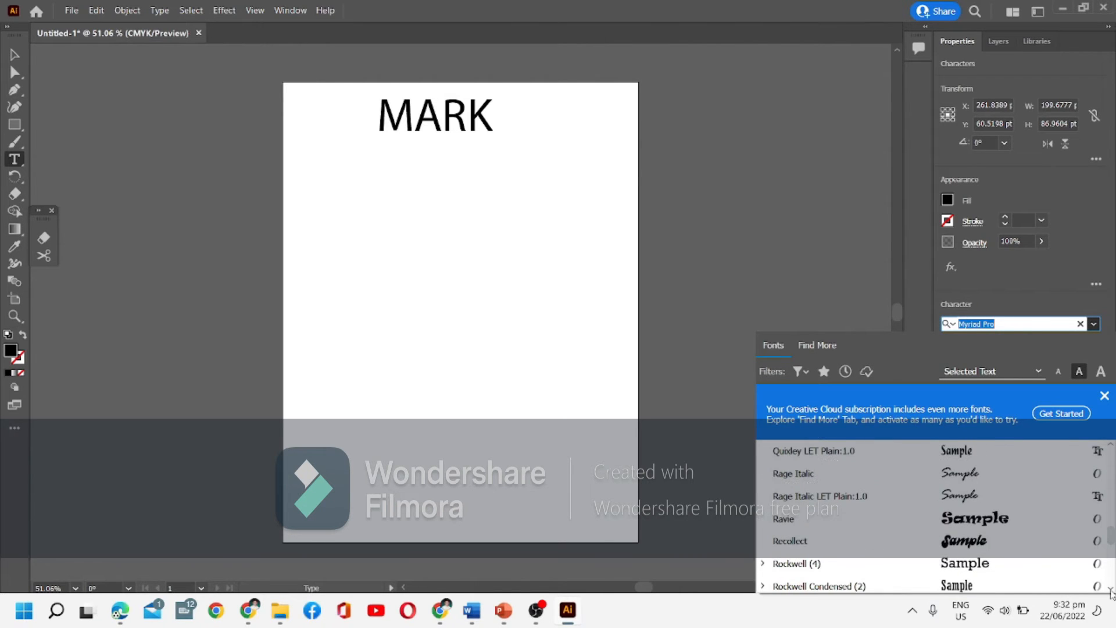
pyautogui.scroll(-1, 1111, 592)
pyautogui.click(996, 526)
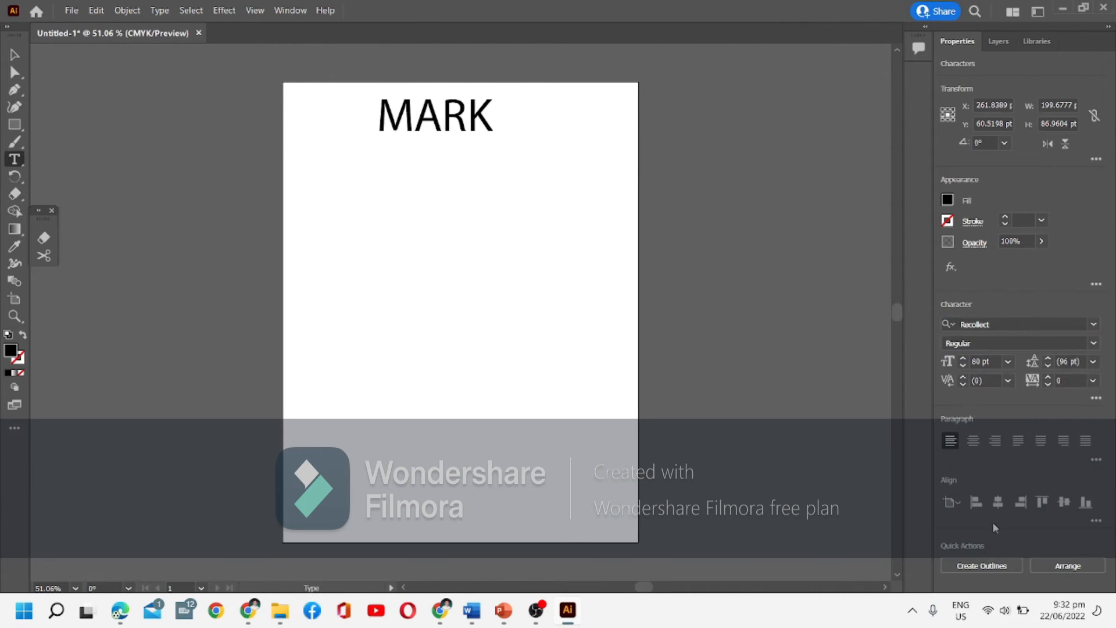
# - Select all letters of the name text and set their font to Ravie
pyautogui.moveTo(386, 118); pyautogui.dragTo(522, 133)
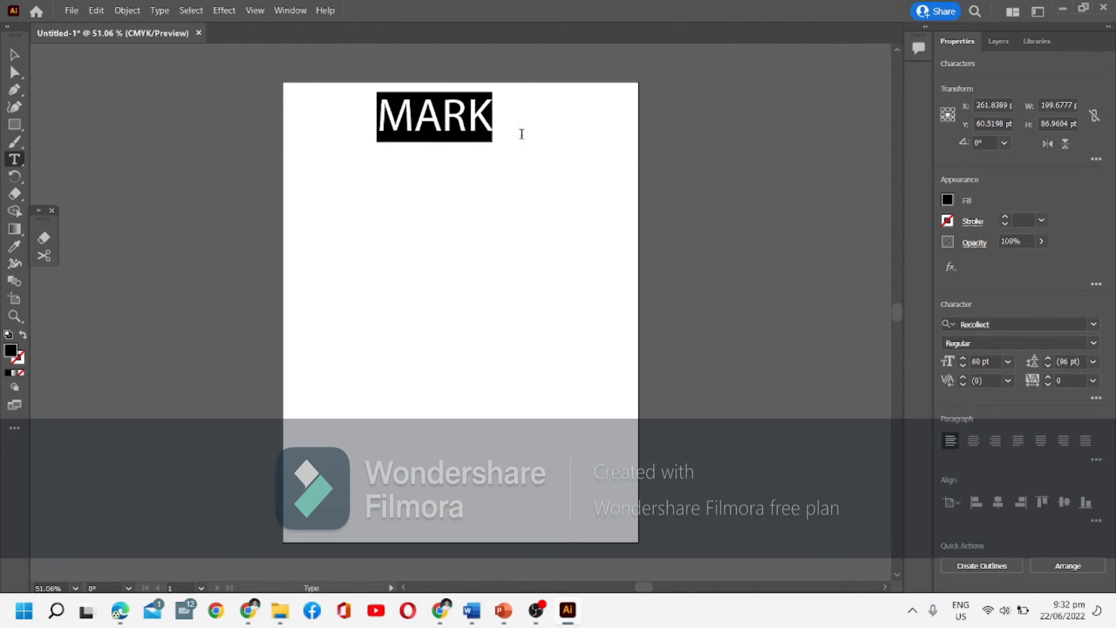
pyautogui.click(1094, 324)
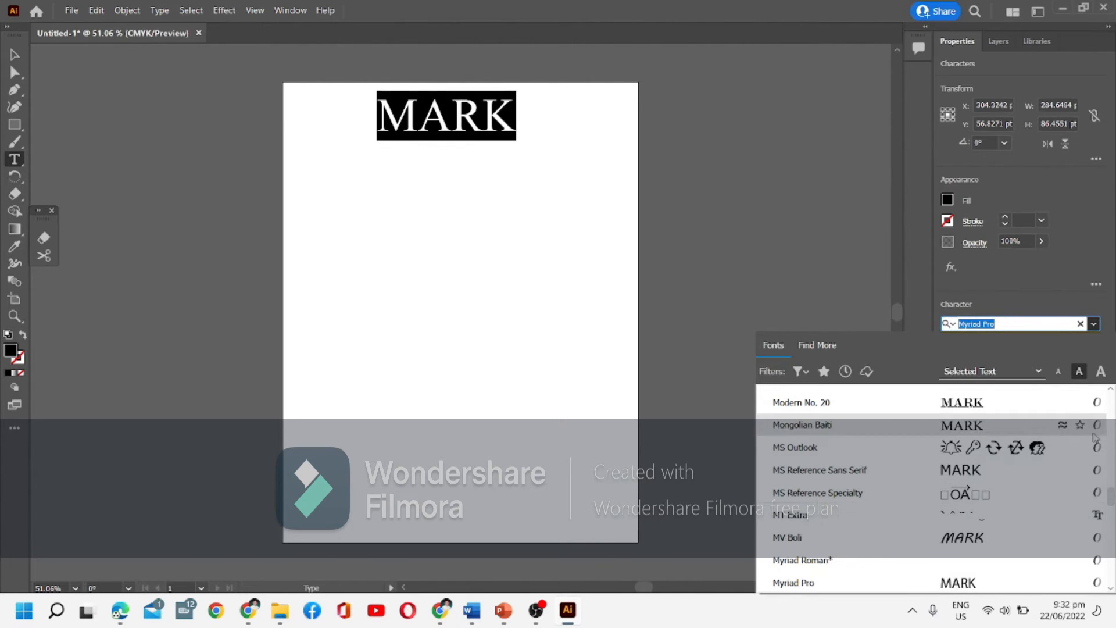
pyautogui.click(1111, 393)
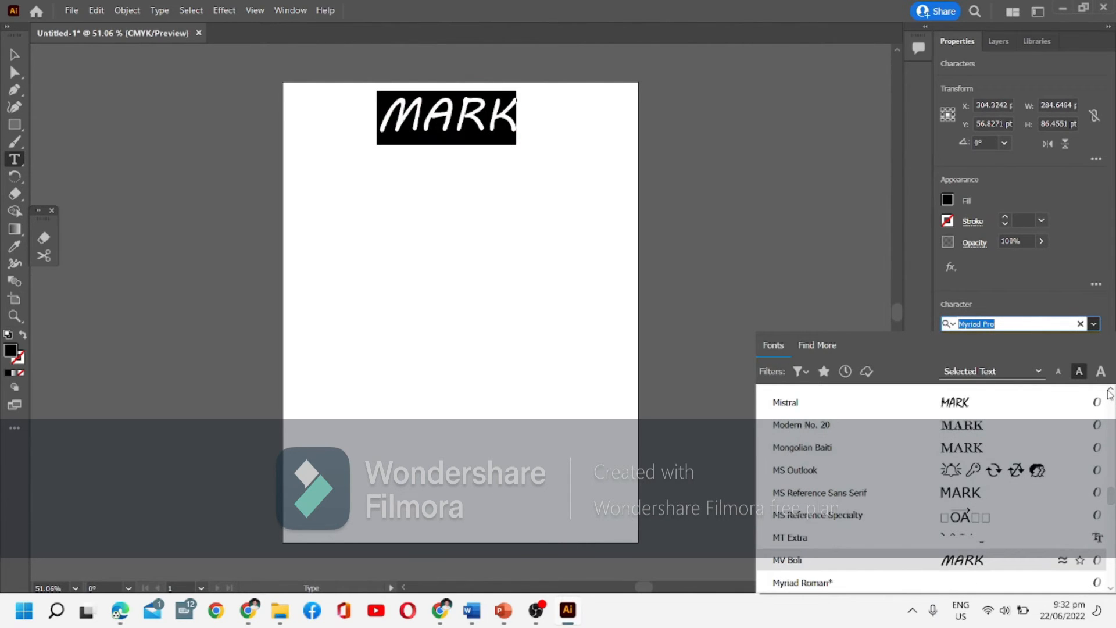
pyautogui.moveTo(1111, 393); pyautogui.dragTo(1110, 392)
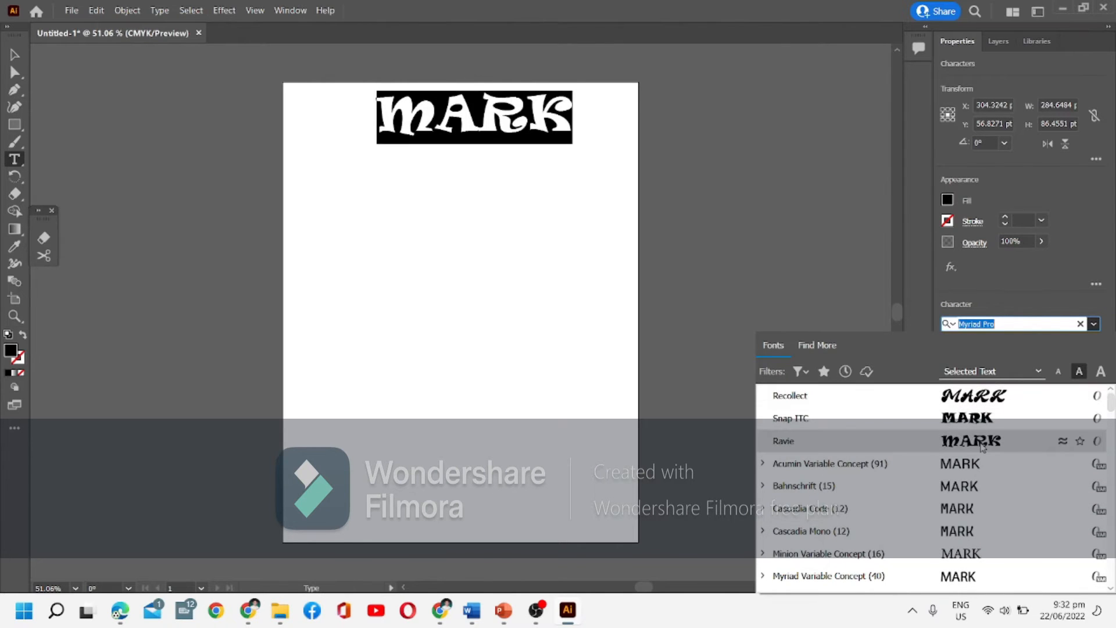
pyautogui.click(983, 446)
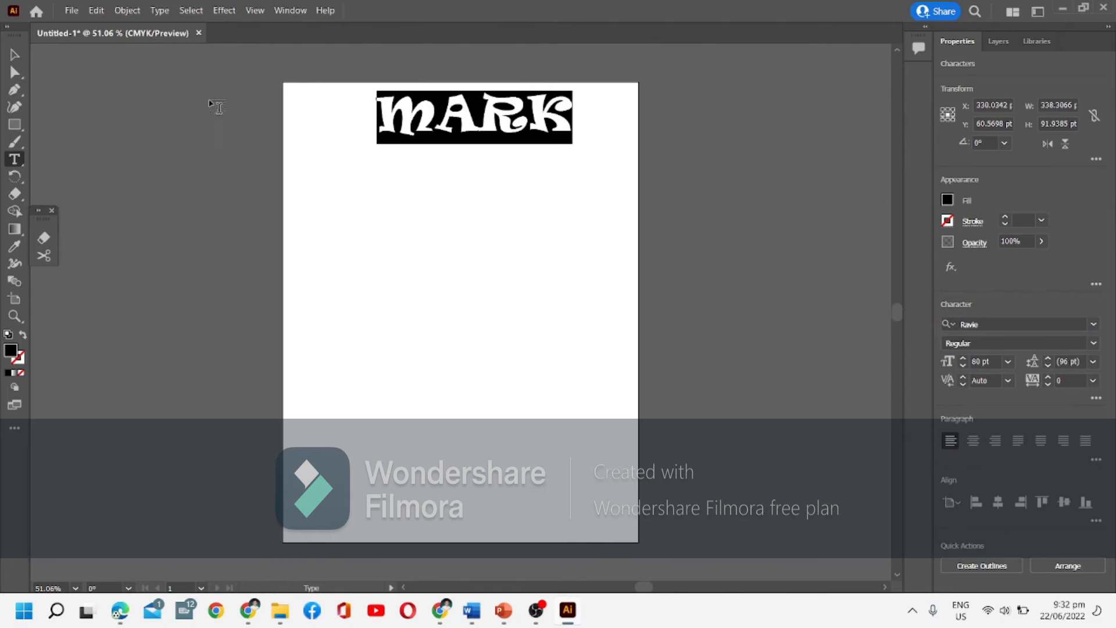
# - Move the name text down and slightly left, to about X 309 pt, Y 92 pt
pyautogui.click(14, 67)
pyautogui.click(14, 56)
pyautogui.moveTo(472, 120); pyautogui.dragTo(457, 141)
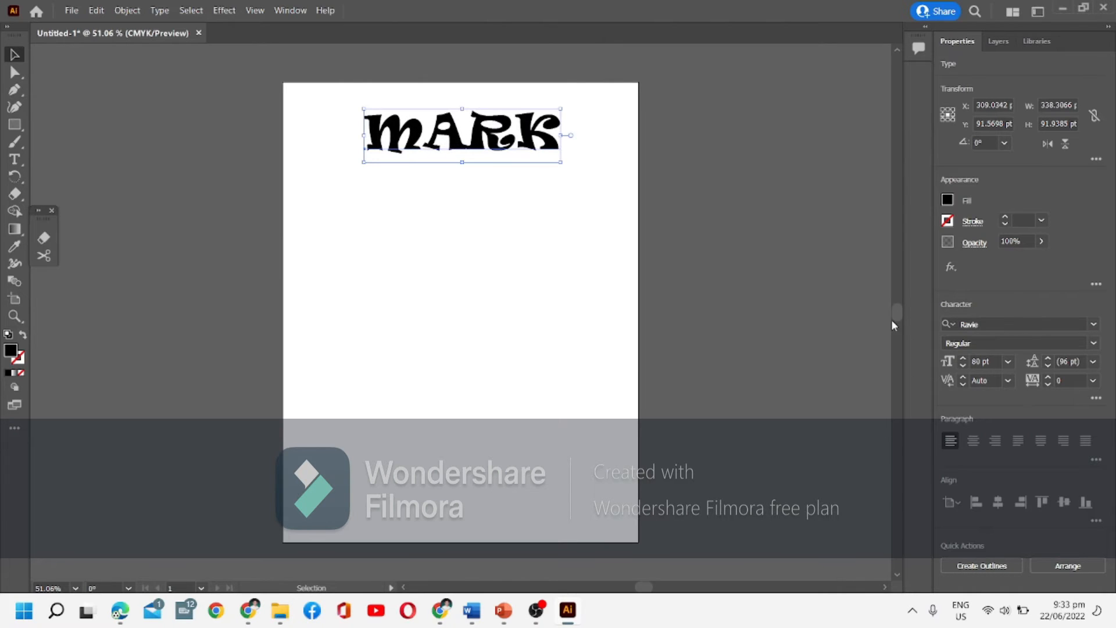
# - Duplicate Layer 1 and move the copied name text directly below the original
pyautogui.click(997, 41)
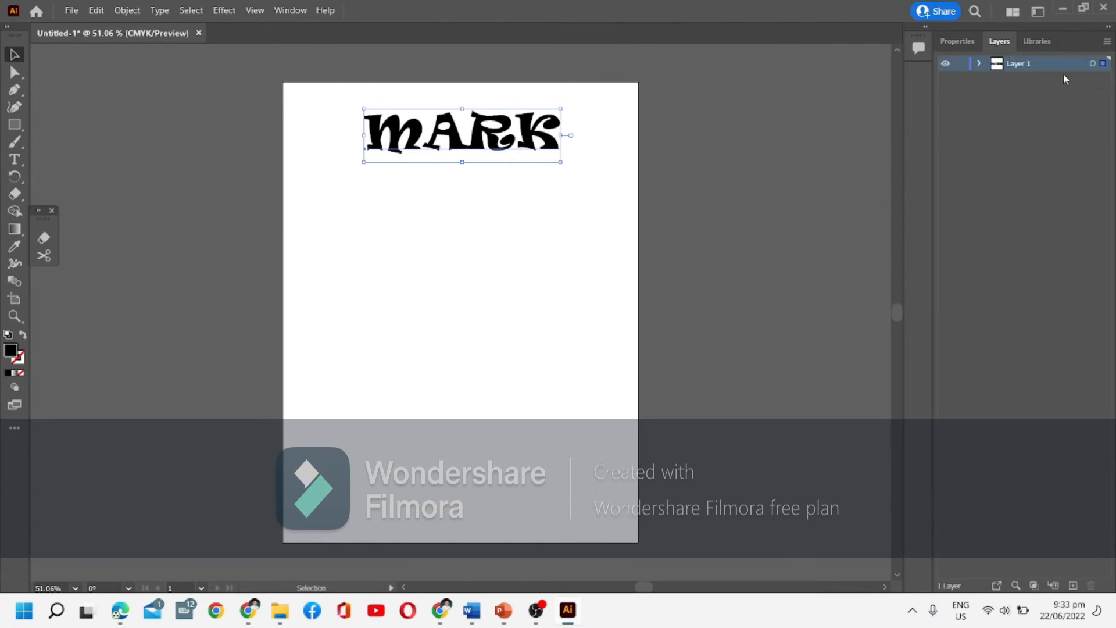
pyautogui.moveTo(1042, 68); pyautogui.dragTo(1085, 460)
pyautogui.moveTo(1070, 579); pyautogui.dragTo(1073, 586)
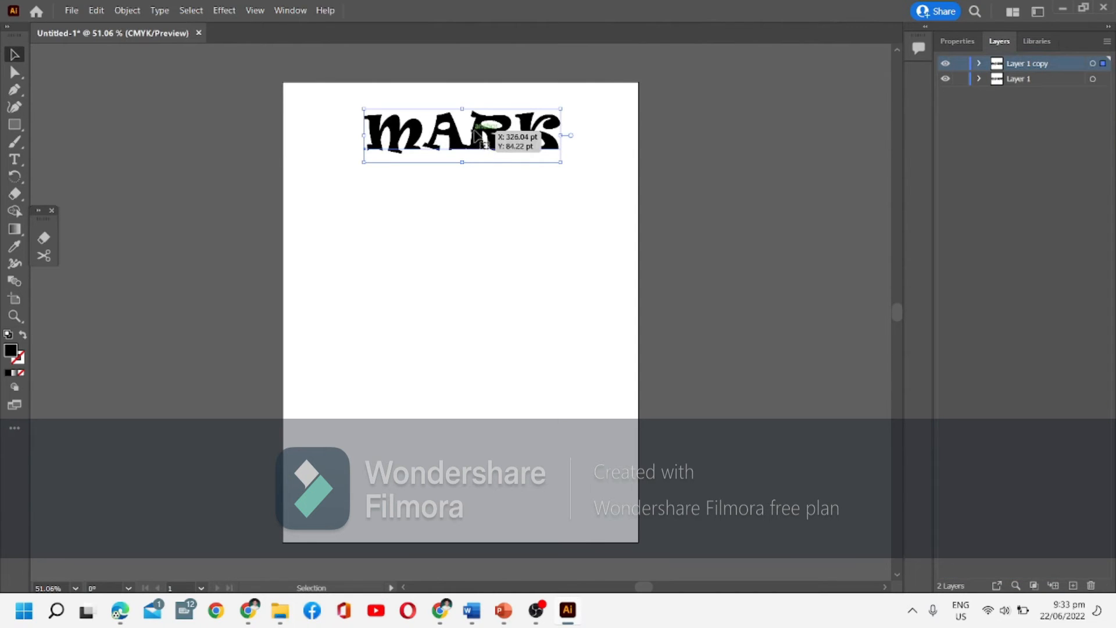
pyautogui.moveTo(482, 136); pyautogui.dragTo(480, 193)
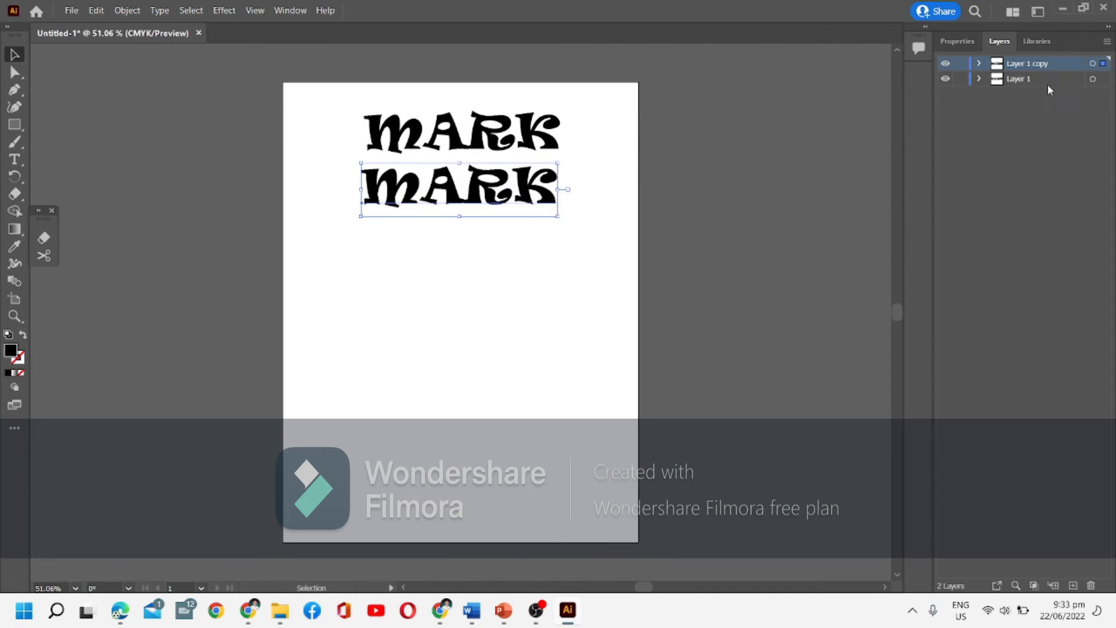
# - Duplicate Layer 1 again, nudge the second name text slightly right and down, and place the new copy below it as a third line
pyautogui.moveTo(1045, 78); pyautogui.dragTo(1069, 289)
pyautogui.moveTo(1069, 539); pyautogui.dragTo(1074, 586)
pyautogui.moveTo(476, 195)
pyautogui.mouseDown()
pyautogui.moveTo(476, 280)
pyautogui.moveTo(476, 198)
pyautogui.moveTo(486, 239)
pyautogui.moveTo(487, 199)
pyautogui.mouseUp()
pyautogui.moveTo(478, 143); pyautogui.dragTo(480, 265)
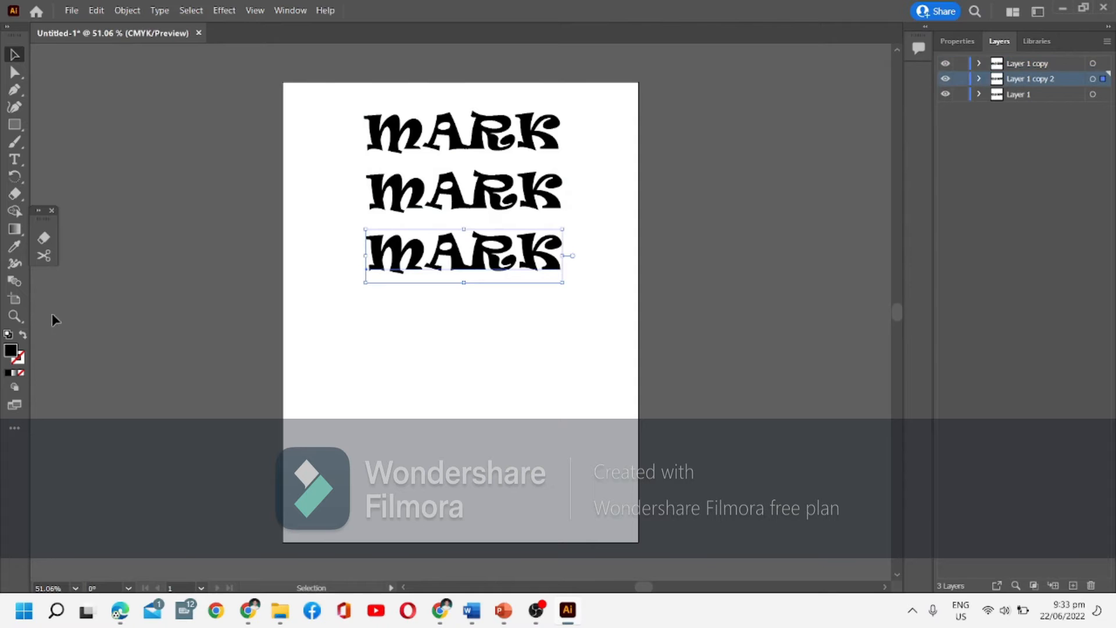
# - Draw a rounded rectangle about 311 × 141 pt below the name texts and move Layer 1 copy 2 beneath Layer 1
pyautogui.scroll(-2, 5, 445)
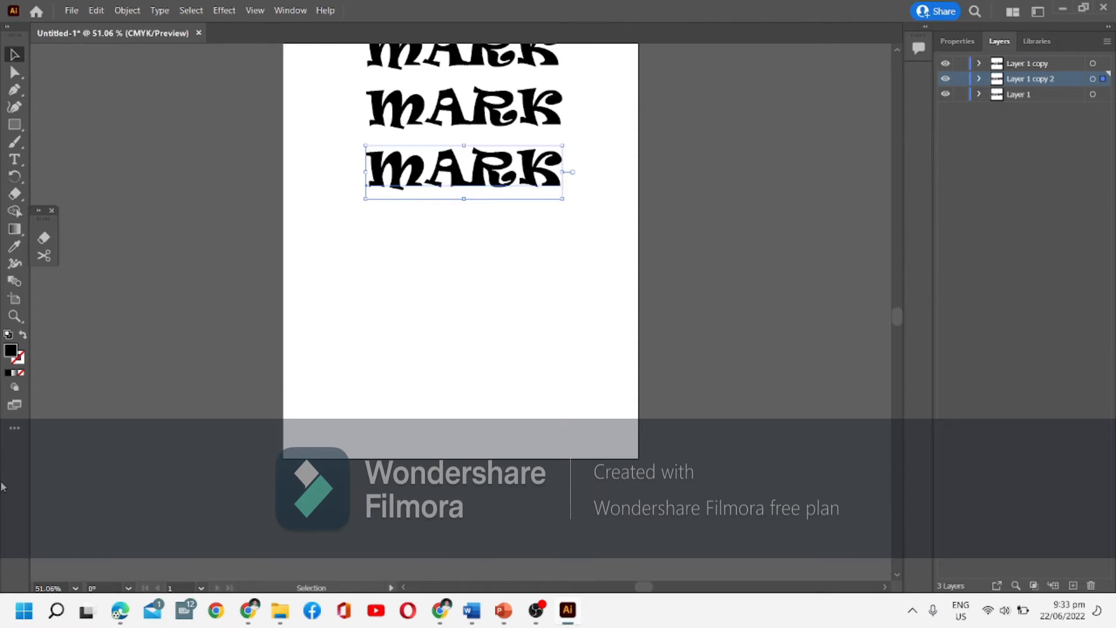
pyautogui.scroll(2, 896, 54)
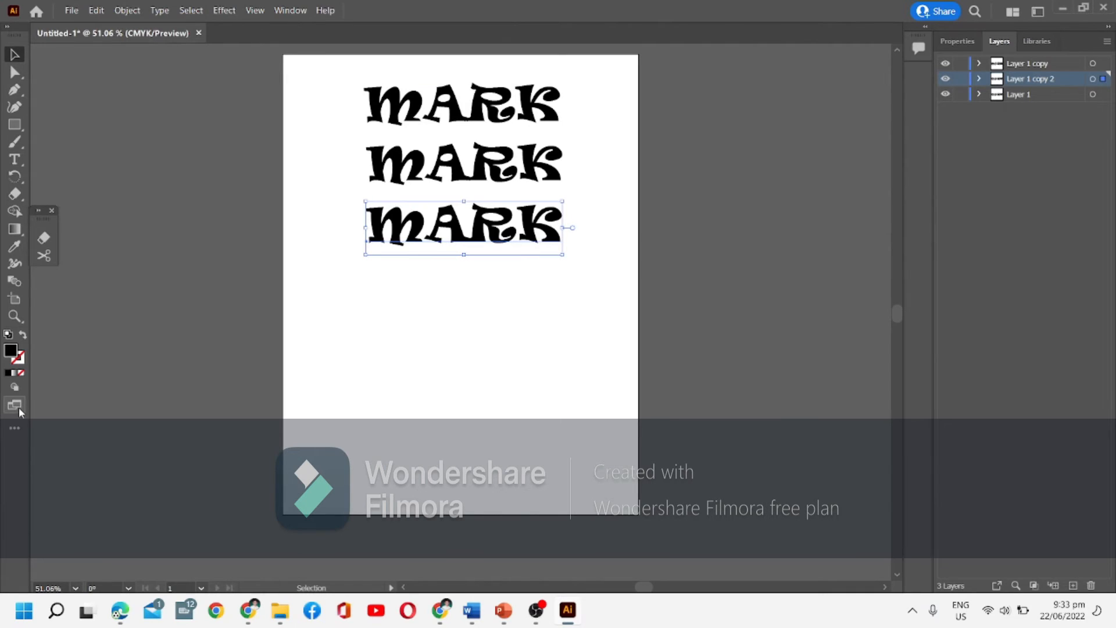
pyautogui.click(14, 428)
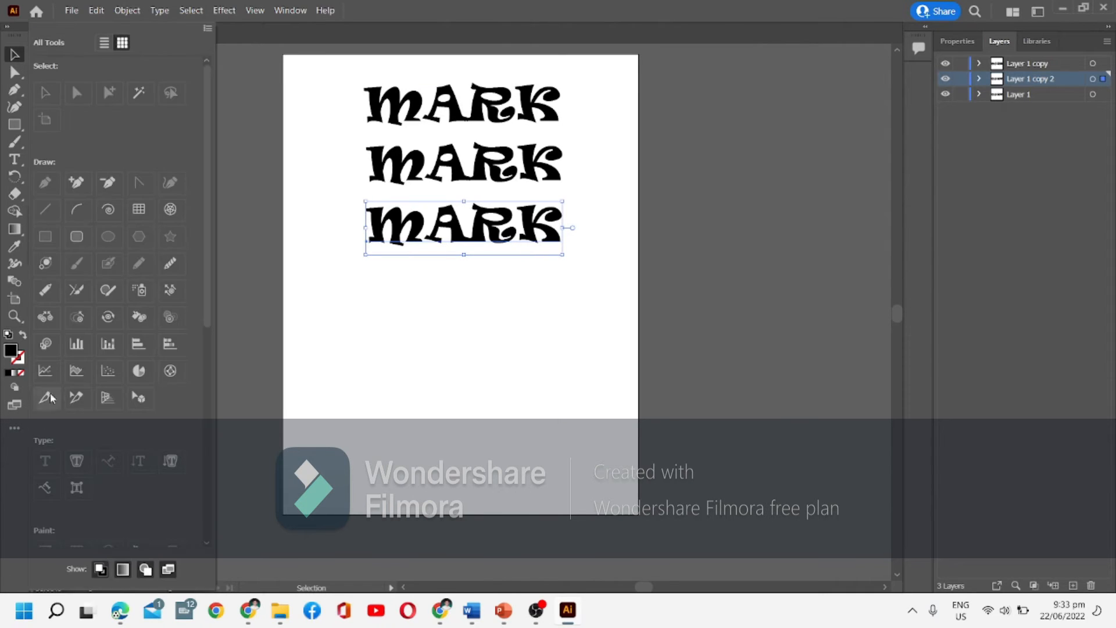
pyautogui.click(76, 236)
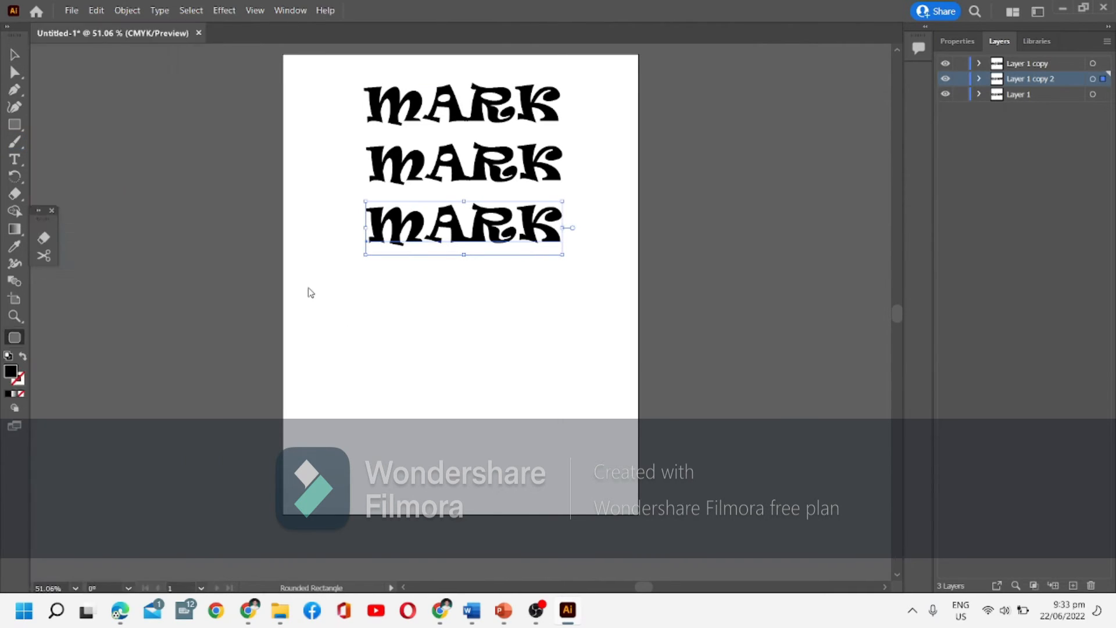
pyautogui.moveTo(317, 287); pyautogui.dragTo(498, 369)
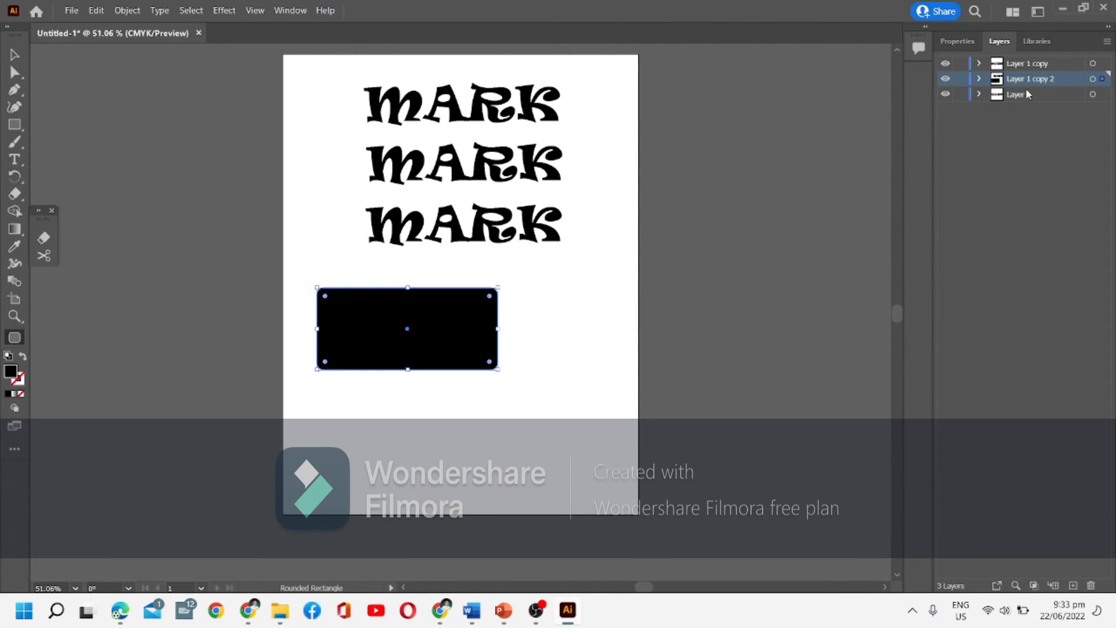
pyautogui.moveTo(1043, 76); pyautogui.dragTo(1049, 142)
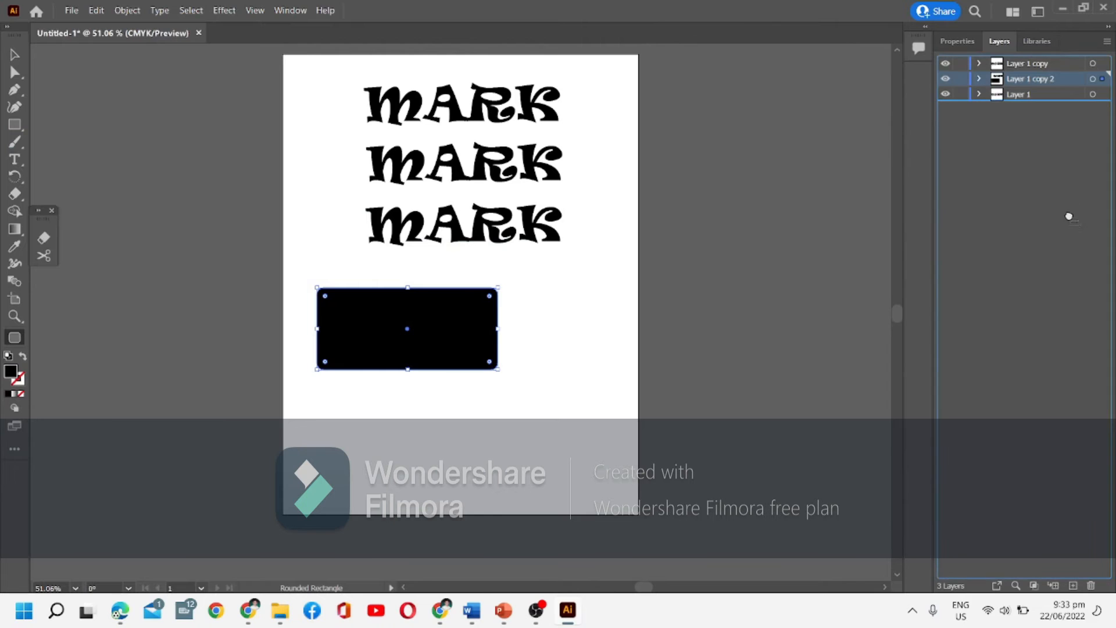
pyautogui.moveTo(1068, 217); pyautogui.dragTo(1069, 216)
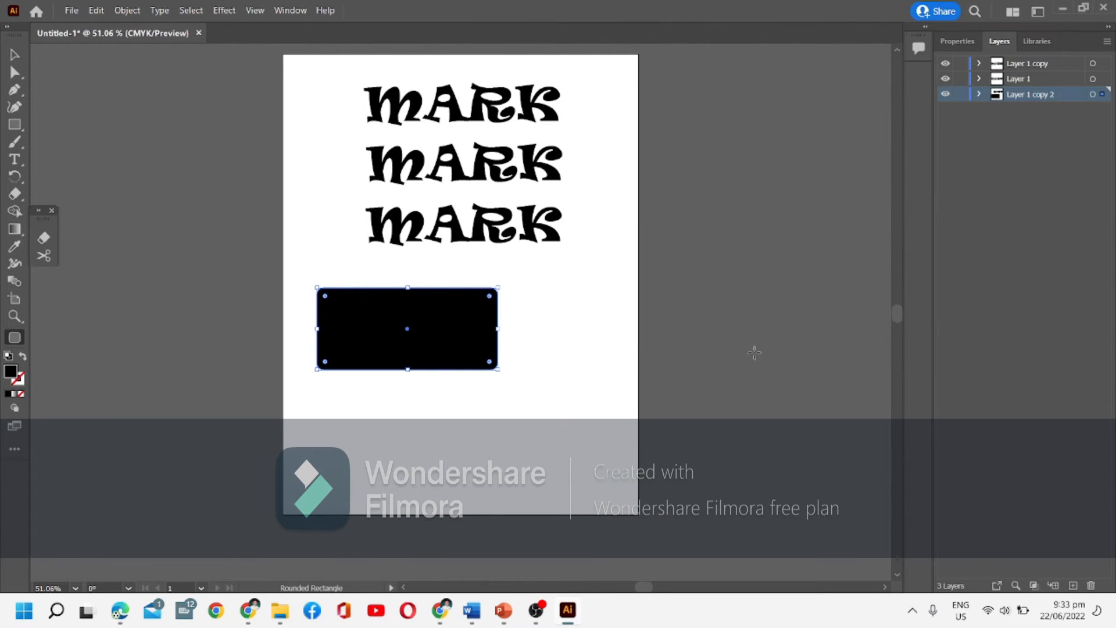
# - Create a second rounded rectangle, 311 × 141 pt with 12 pt corner radius, and move it to overlap the first one's right half
pyautogui.click(755, 353)
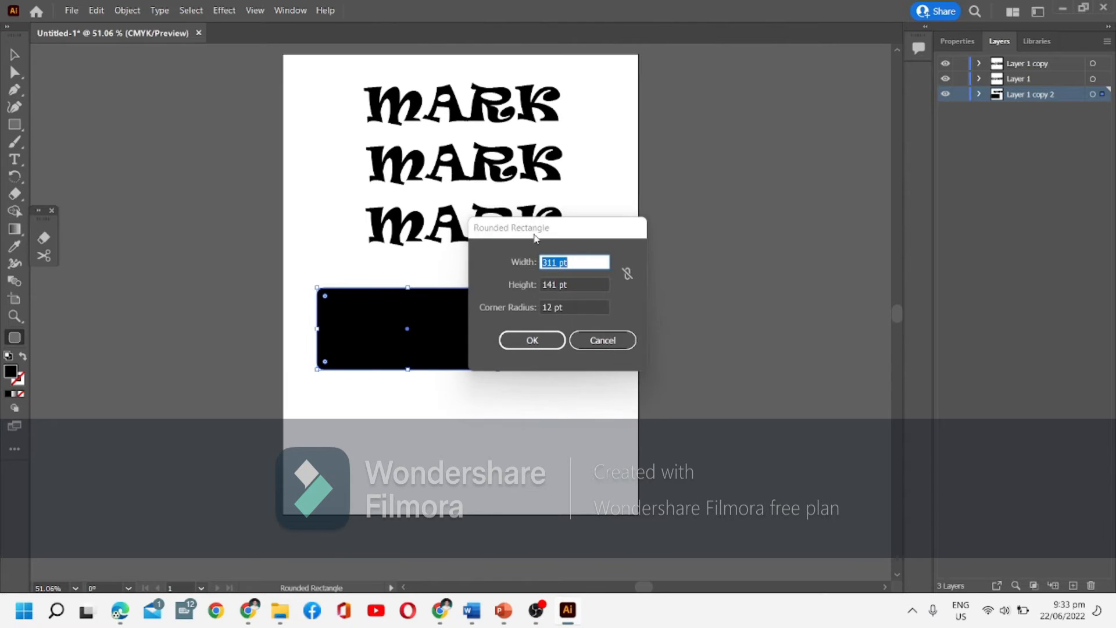
pyautogui.click(549, 340)
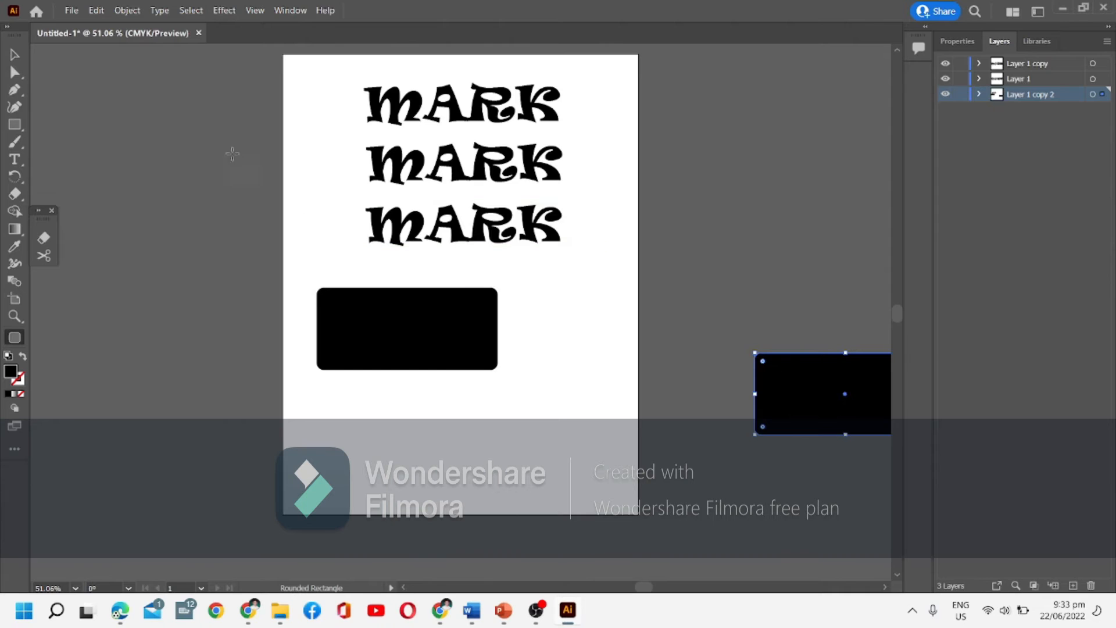
pyautogui.click(14, 55)
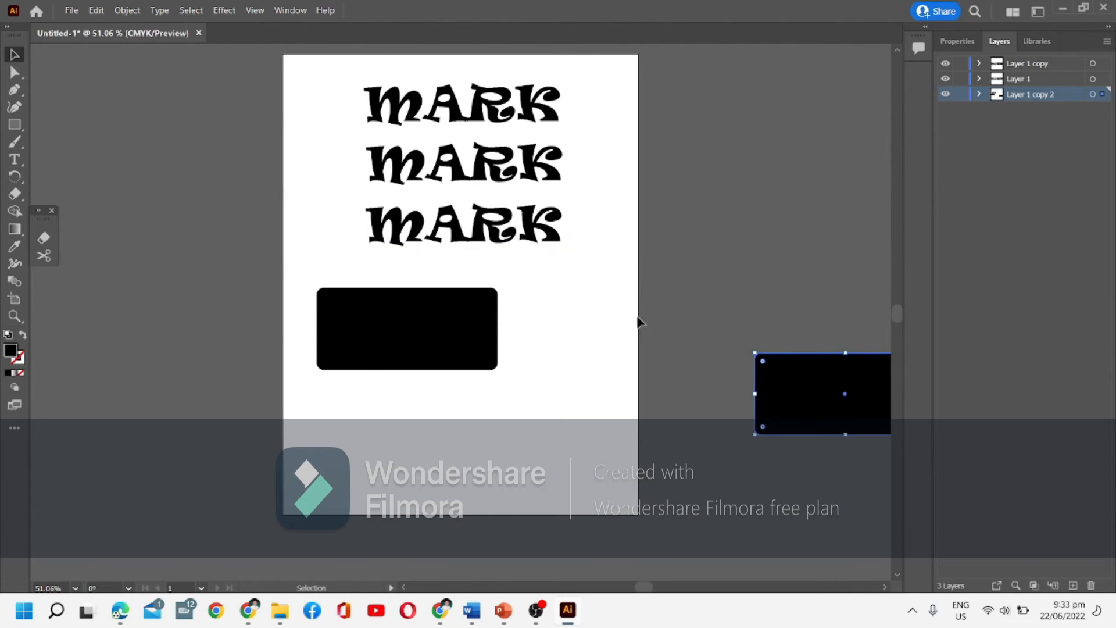
pyautogui.moveTo(810, 384); pyautogui.dragTo(445, 317)
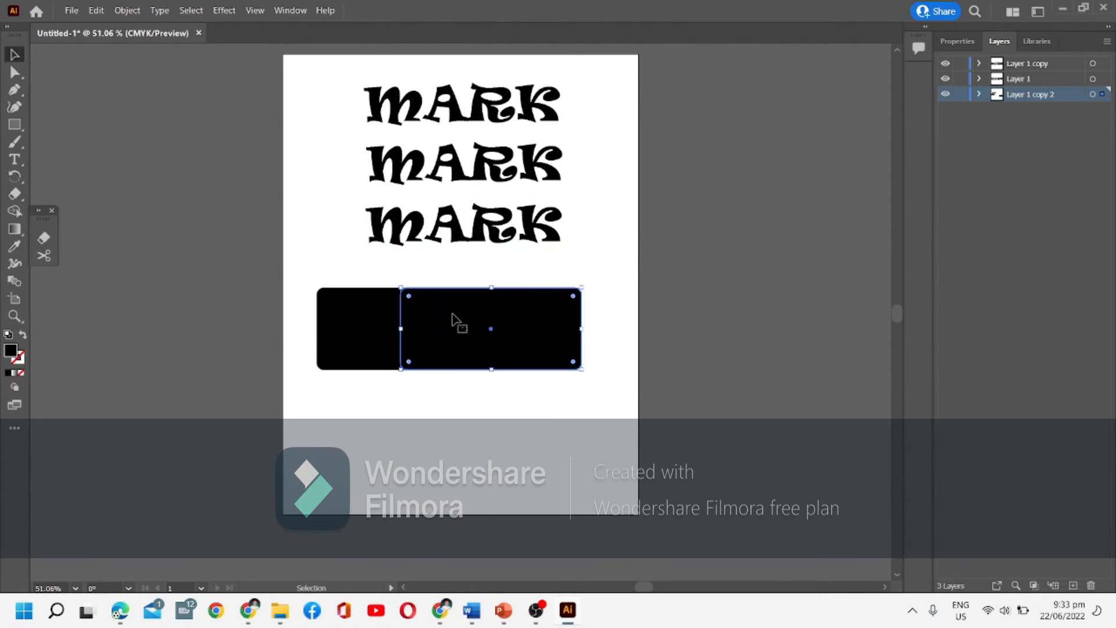
# - Fill the second rounded rectangle with crimson, C9174A
pyautogui.doubleClick(11, 352)
pyautogui.moveTo(429, 287); pyautogui.dragTo(533, 244)
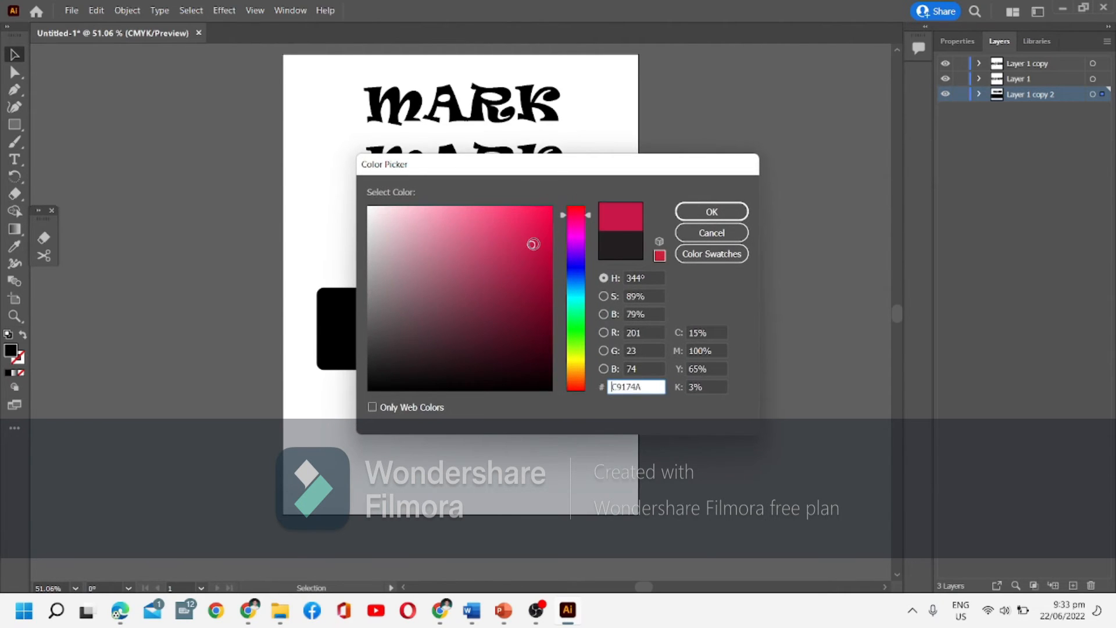
pyautogui.click(727, 211)
# - Select the first rounded rectangle and fill it with yellow
pyautogui.click(349, 327)
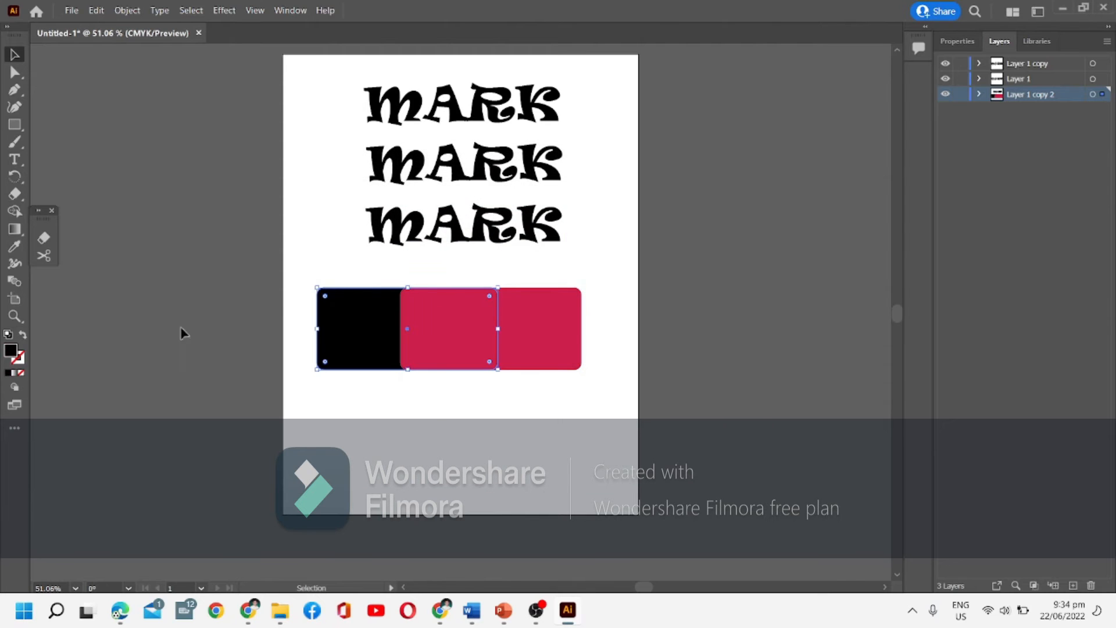
pyautogui.doubleClick(11, 352)
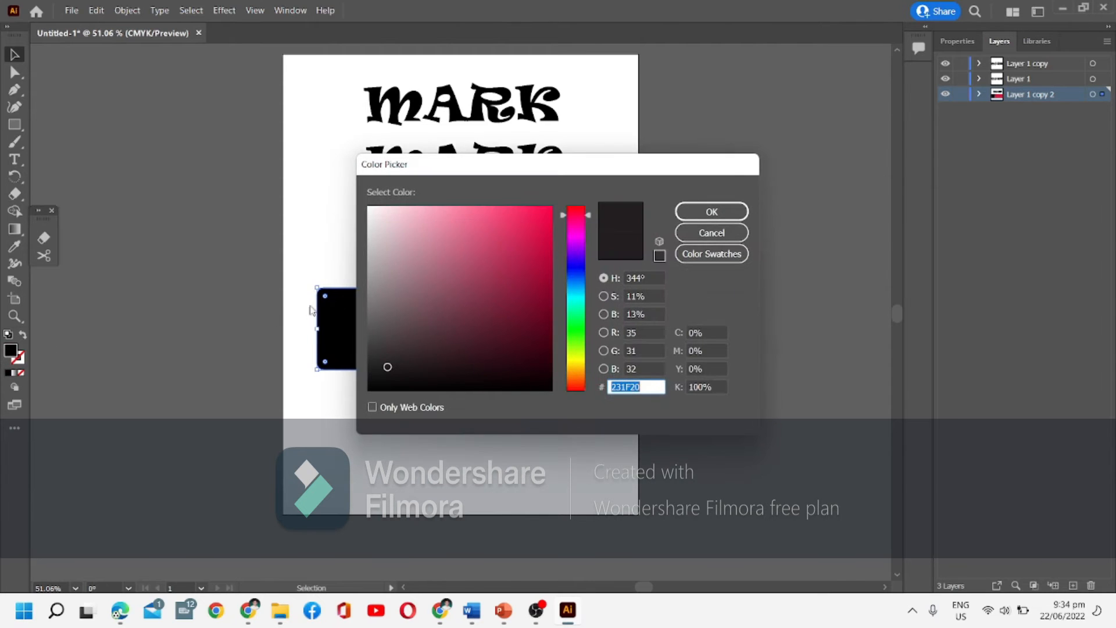
pyautogui.click(577, 366)
pyautogui.moveTo(396, 347)
pyautogui.mouseDown()
pyautogui.moveTo(426, 299)
pyautogui.moveTo(593, 194)
pyautogui.mouseUp()
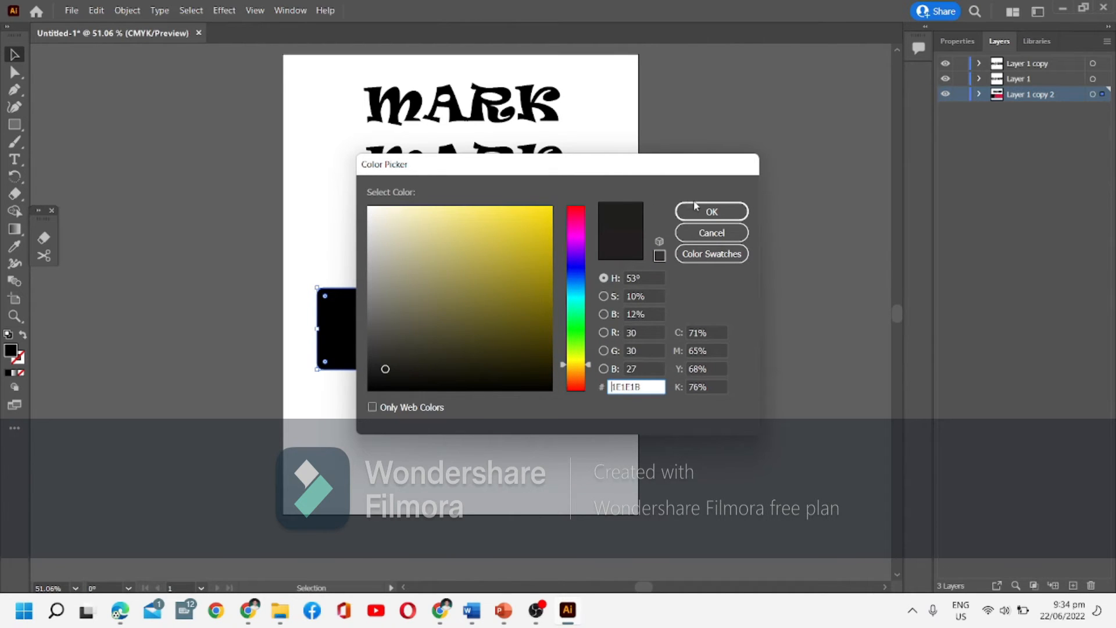
pyautogui.click(549, 223)
pyautogui.click(704, 213)
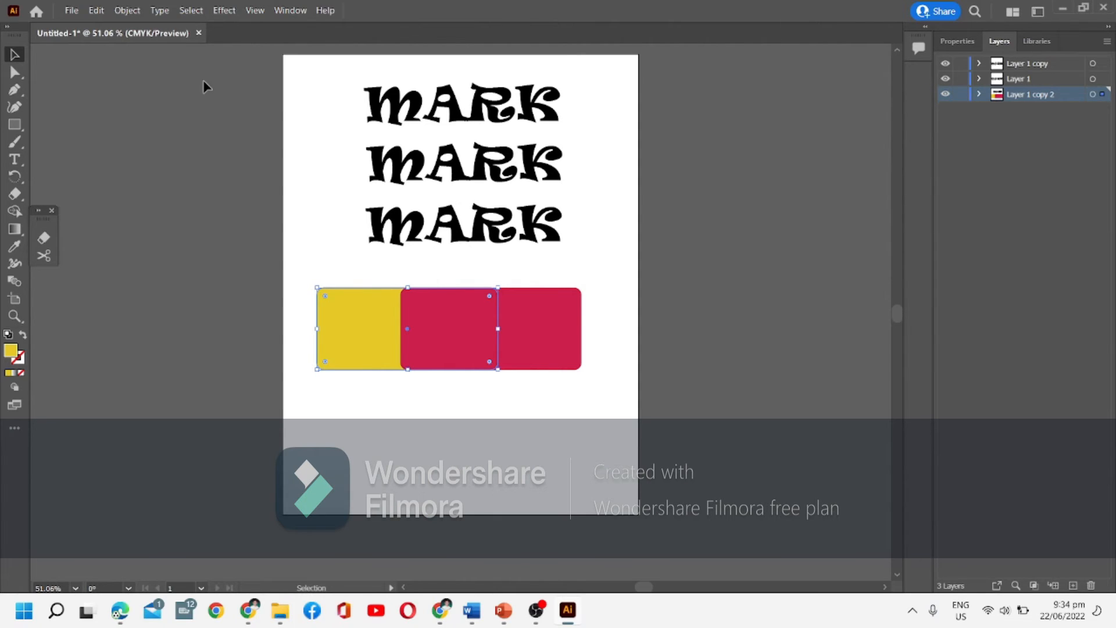
# - Select both rounded rectangles as whole objects with the Selection tool, delete them and undo the deletion
pyautogui.click(15, 73)
pyautogui.click(14, 55)
pyautogui.moveTo(294, 261); pyautogui.dragTo(607, 403)
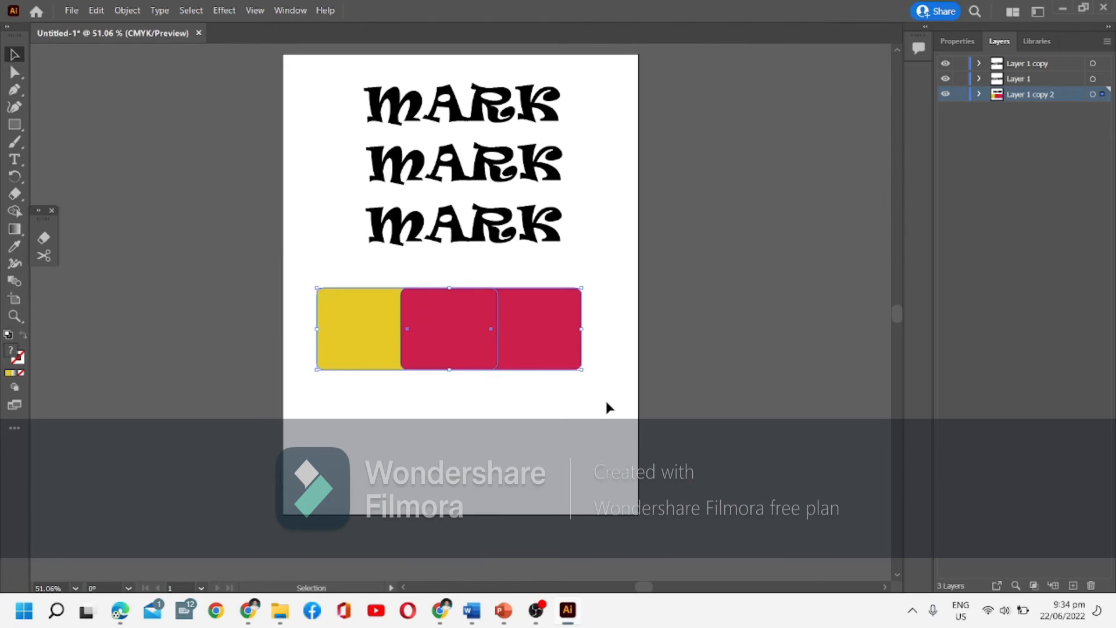
pyautogui.press('Delete')
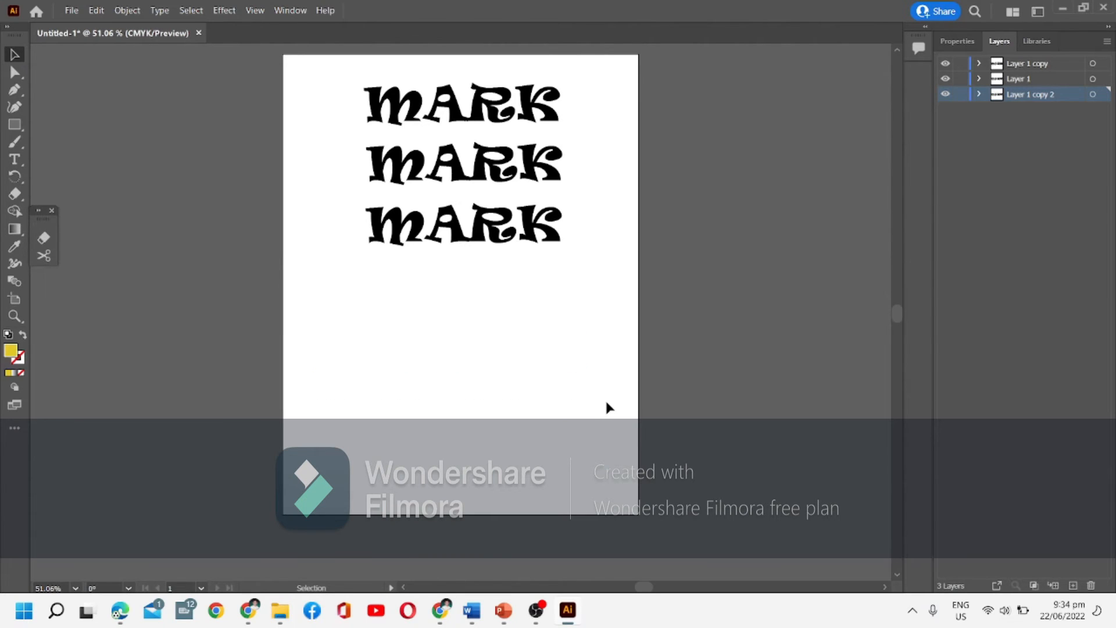
pyautogui.hotkey('ctrl', 'z')
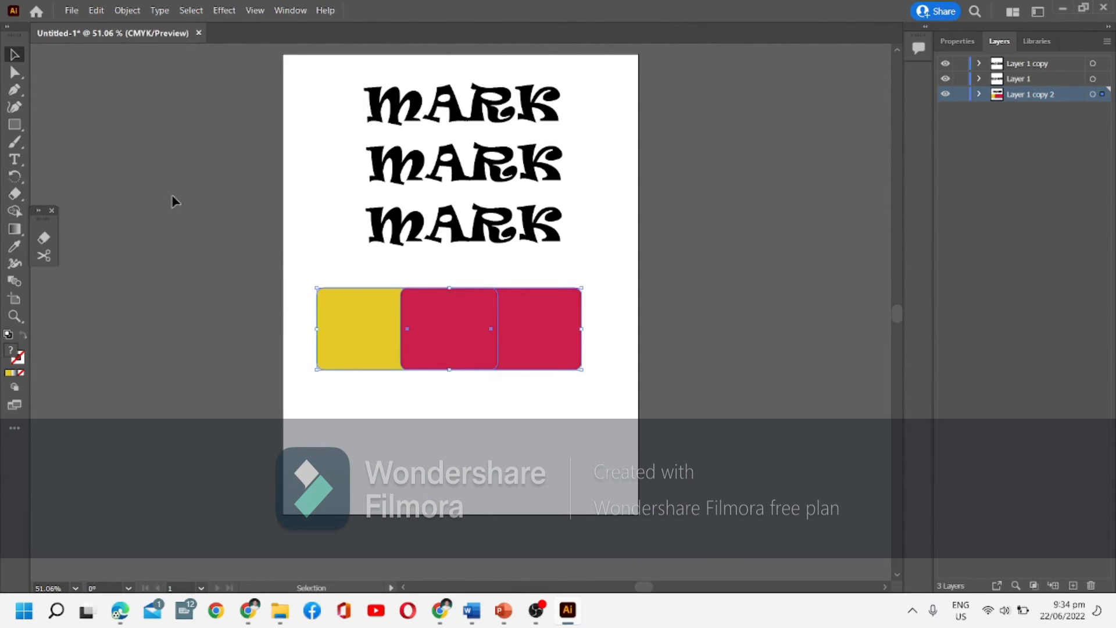
# - Select both rounded rectangles with the Direct Selection tool, delete them and undo the deletion
pyautogui.click(16, 72)
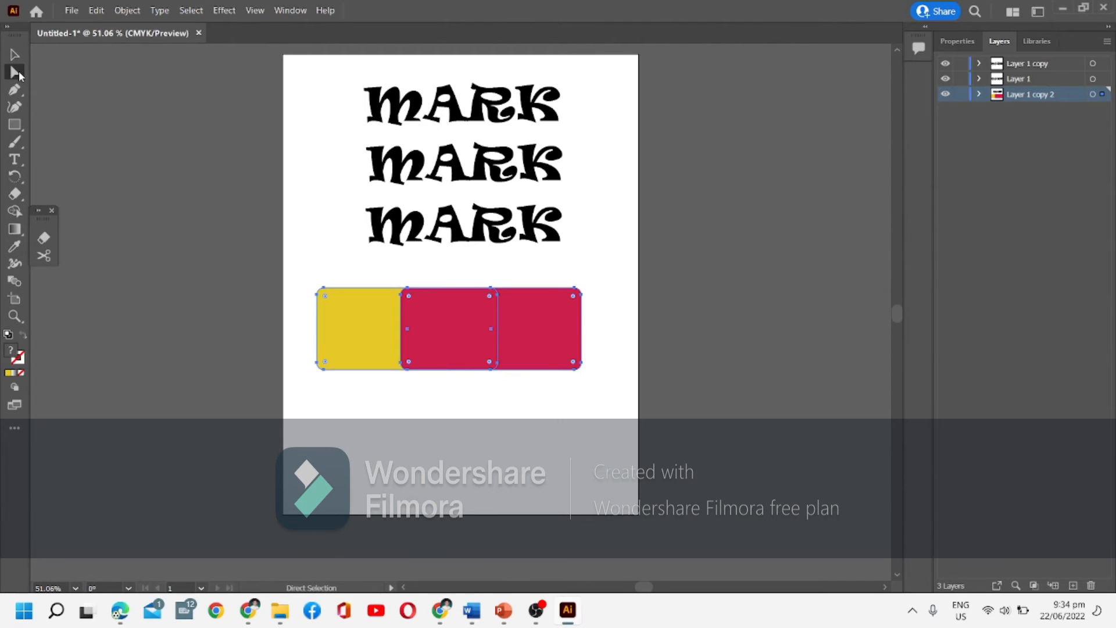
pyautogui.moveTo(292, 268); pyautogui.dragTo(606, 391)
pyautogui.press('Delete')
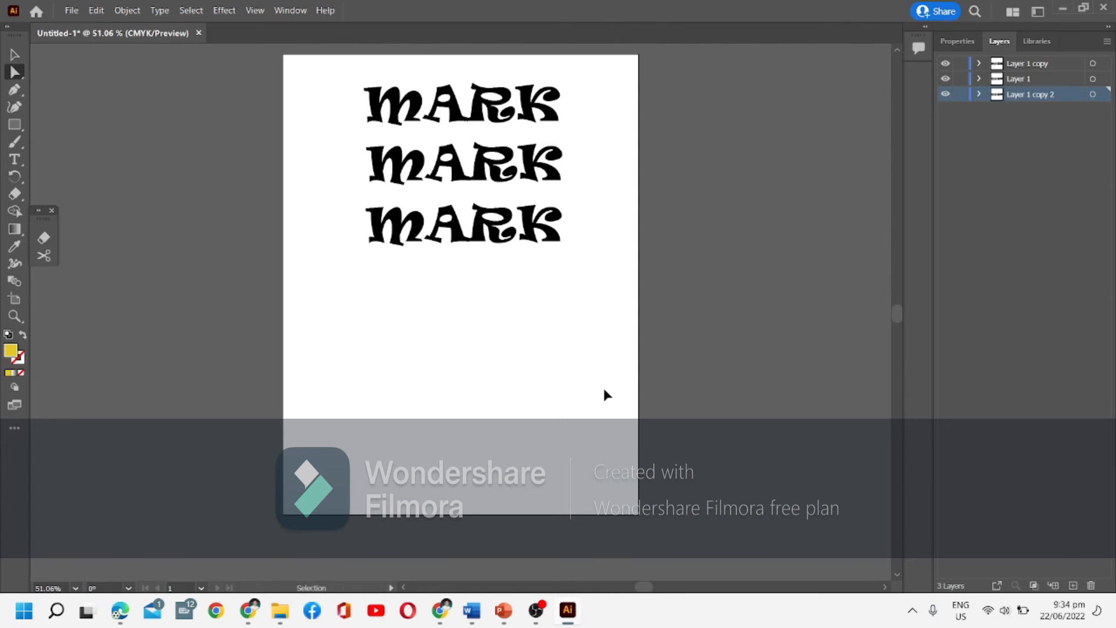
pyautogui.hotkey('ctrl', 'z')
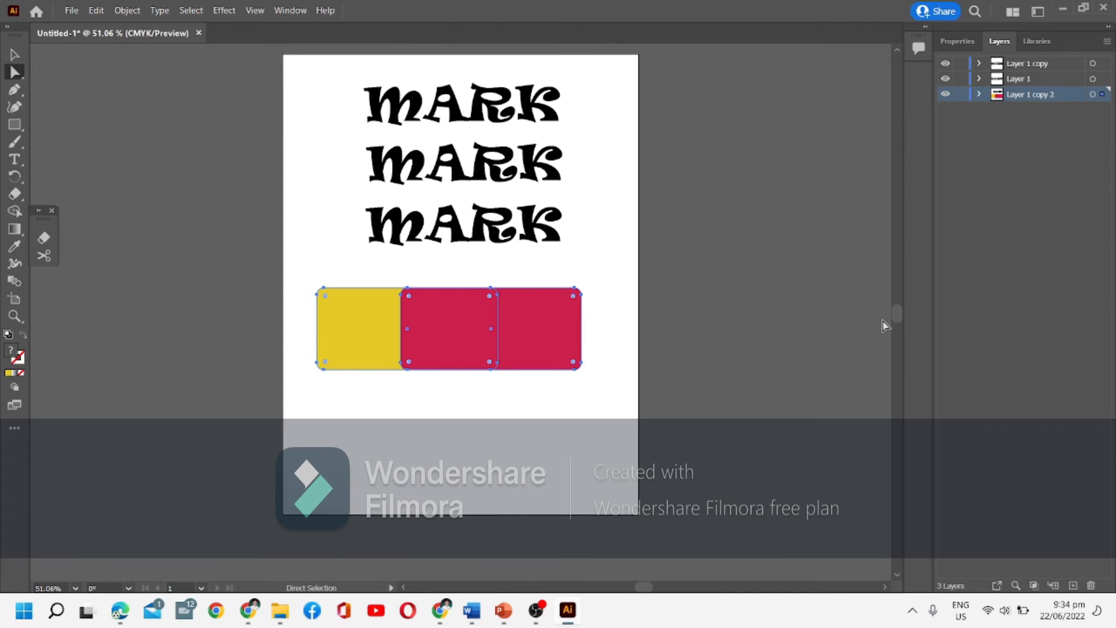
# - Convert the topmost name text on Layer 1 to outlines
pyautogui.moveTo(899, 315); pyautogui.dragTo(900, 308)
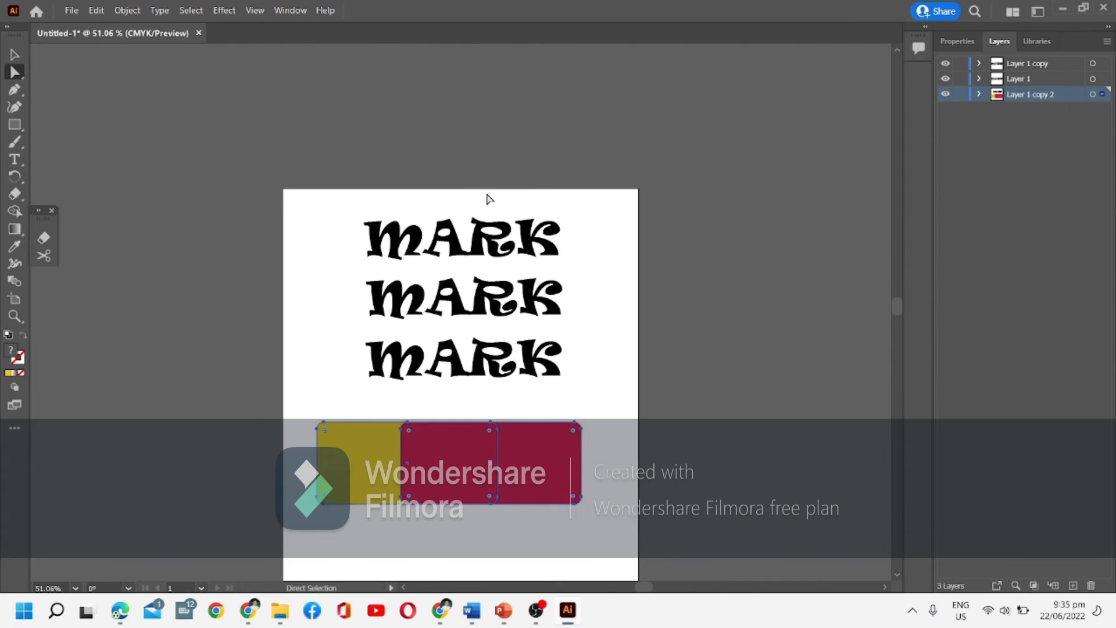
pyautogui.hotkey('ctrl', '=')
pyautogui.hotkey('ctrl', '=')
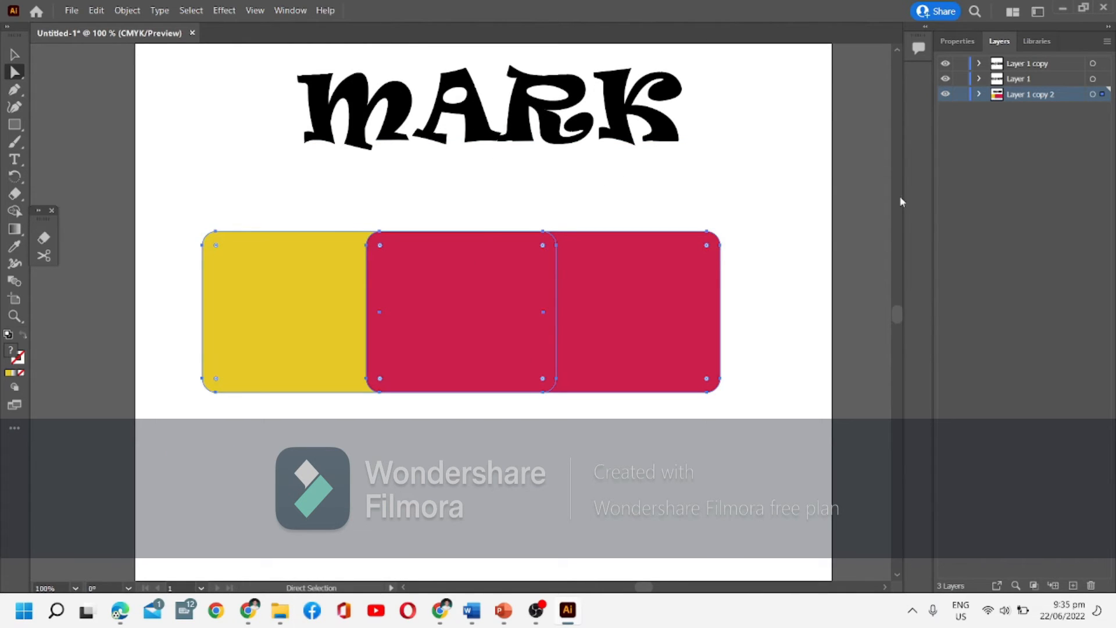
pyautogui.click(896, 50)
pyautogui.click(896, 51)
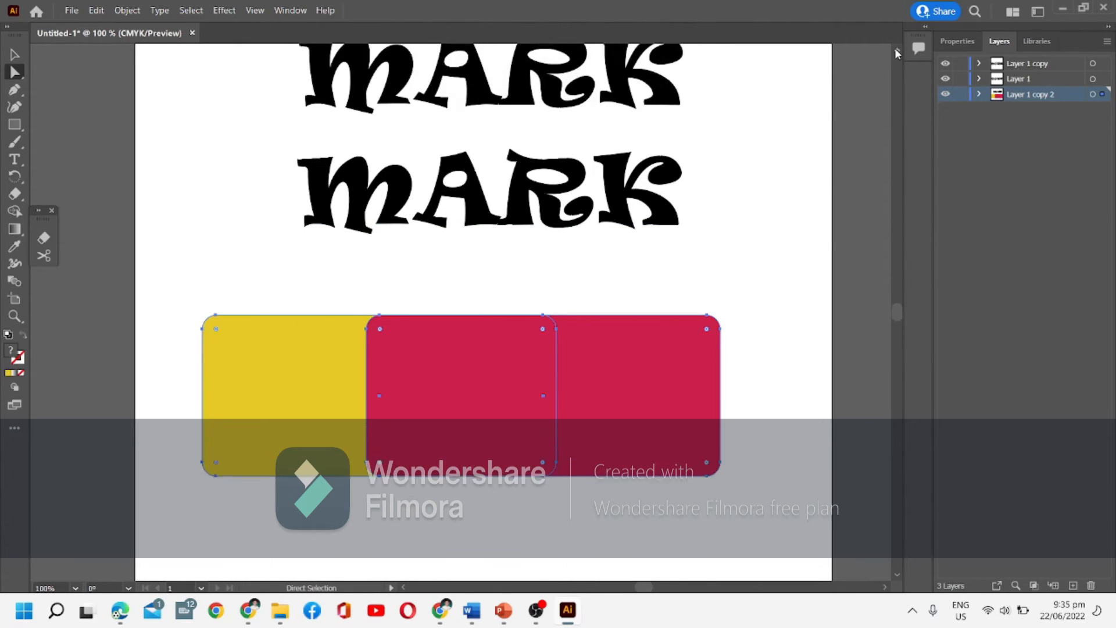
pyautogui.click(897, 50)
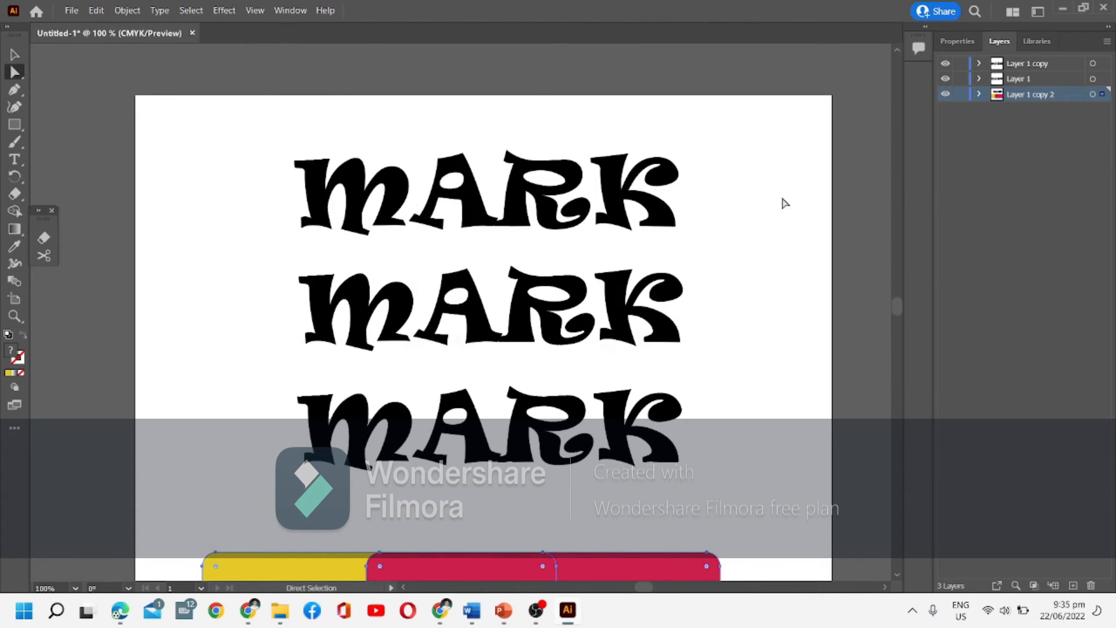
pyautogui.click(1052, 79)
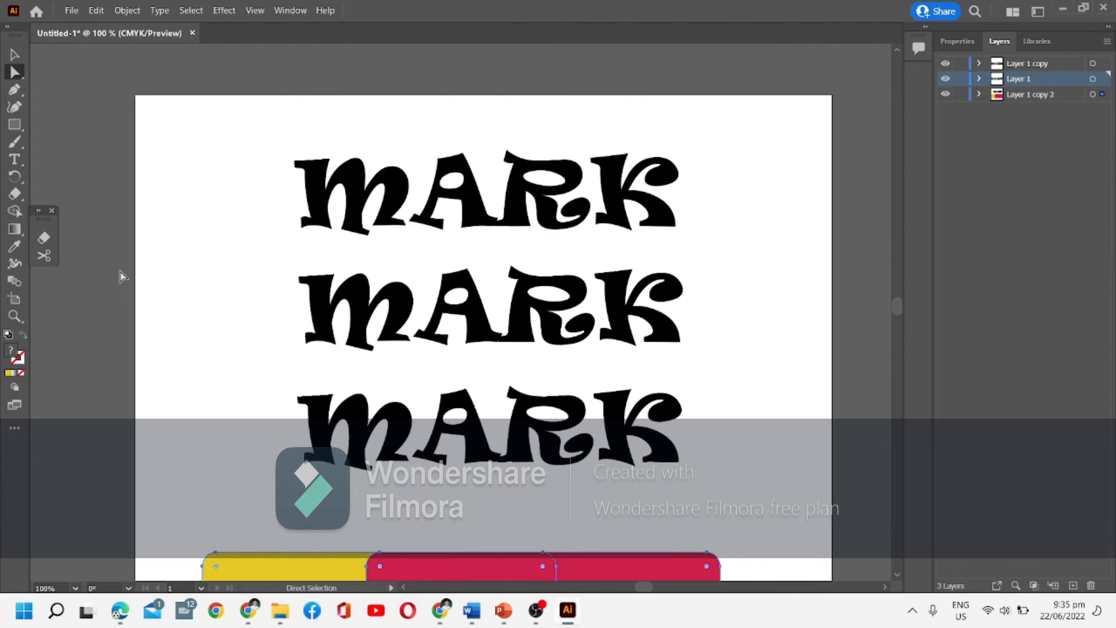
pyautogui.click(397, 205)
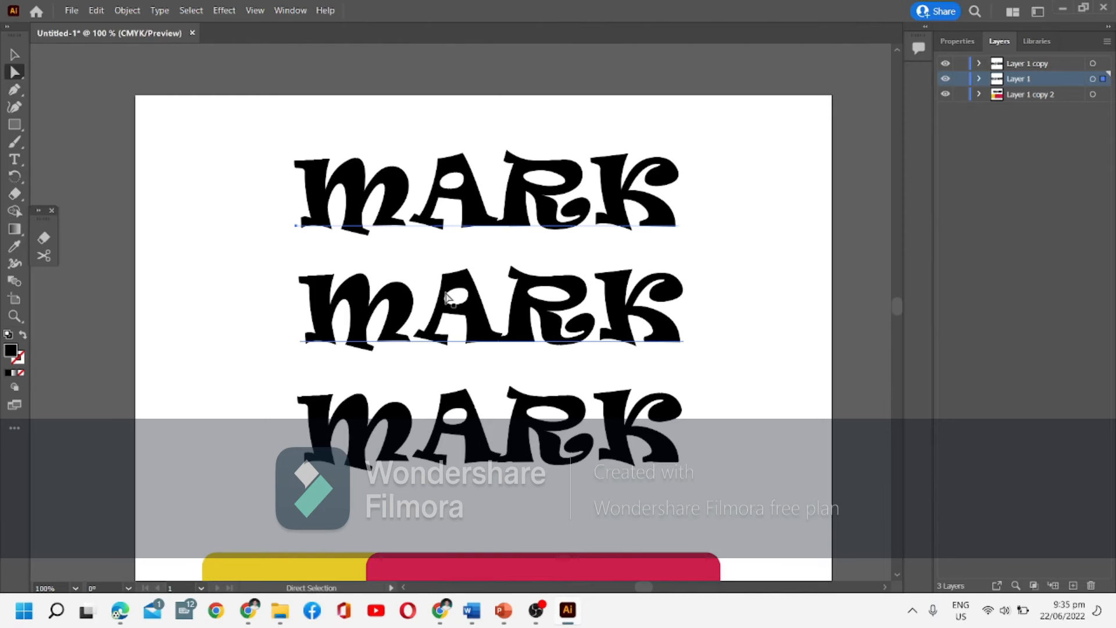
pyautogui.hotkey('ctrl', 'shift')
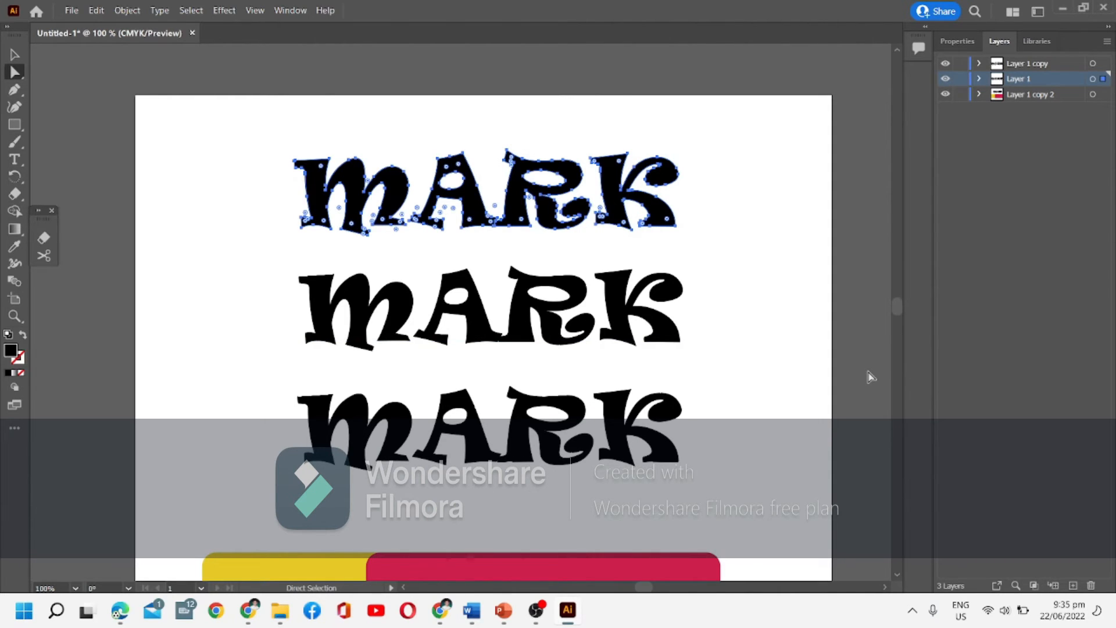
# - Erase the upper-left serif of the outlined name's first letter and trim the left foot of its second letter with the Eraser tool
pyautogui.hotkey('ctrl', '=')
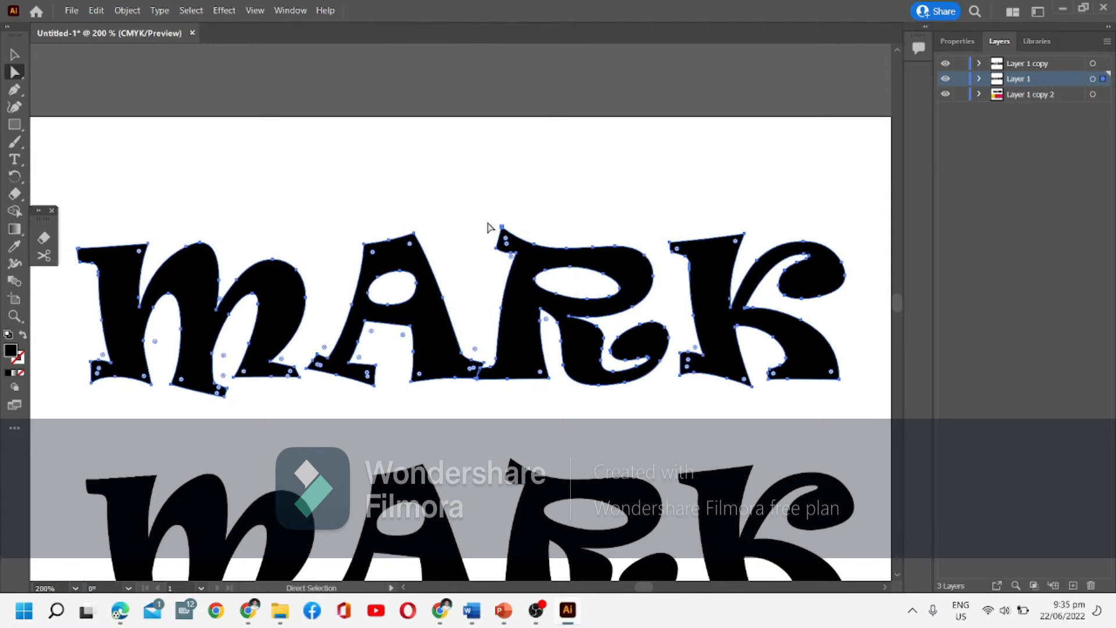
pyautogui.click(46, 243)
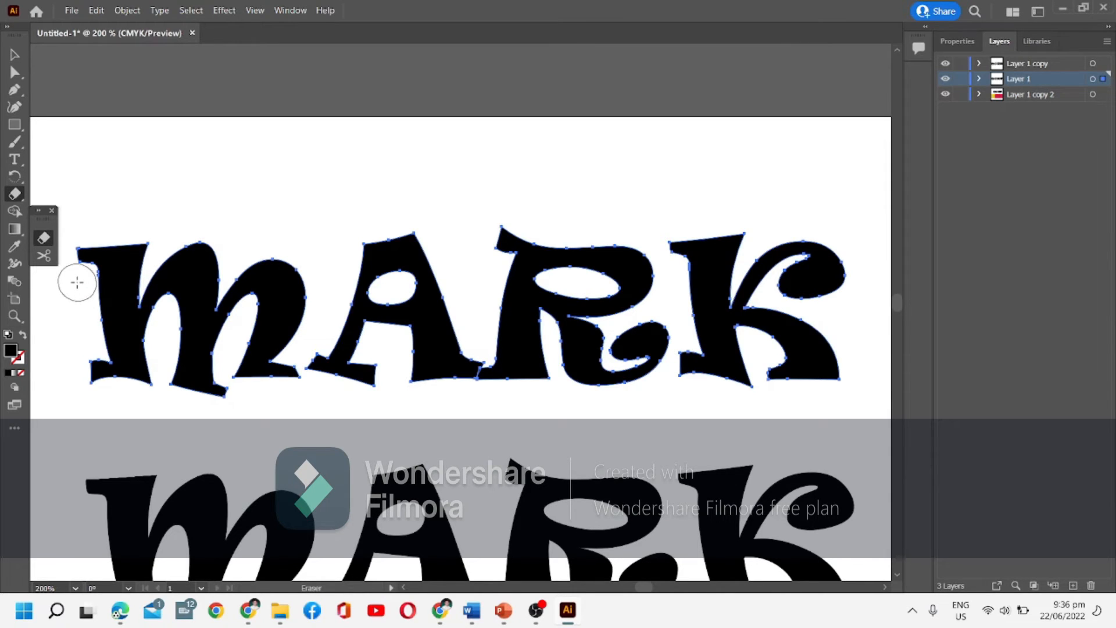
pyautogui.moveTo(77, 282); pyautogui.dragTo(80, 232)
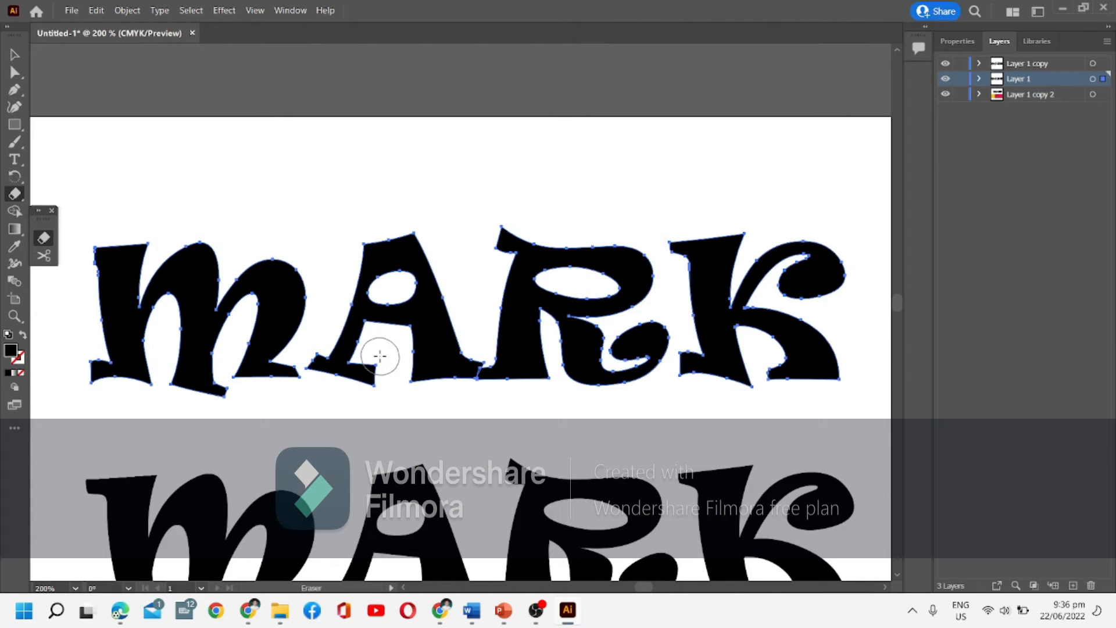
pyautogui.moveTo(380, 356); pyautogui.dragTo(357, 384)
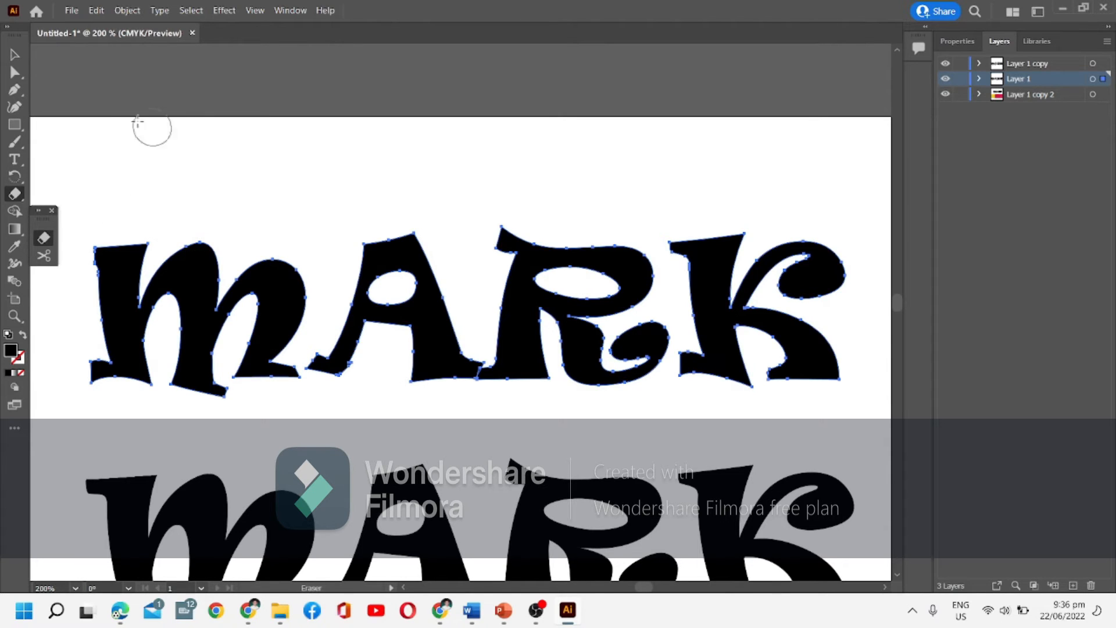
# - Reduce the Eraser tool's size to a very small tip
pyautogui.doubleClick(44, 239)
pyautogui.click(120, 315)
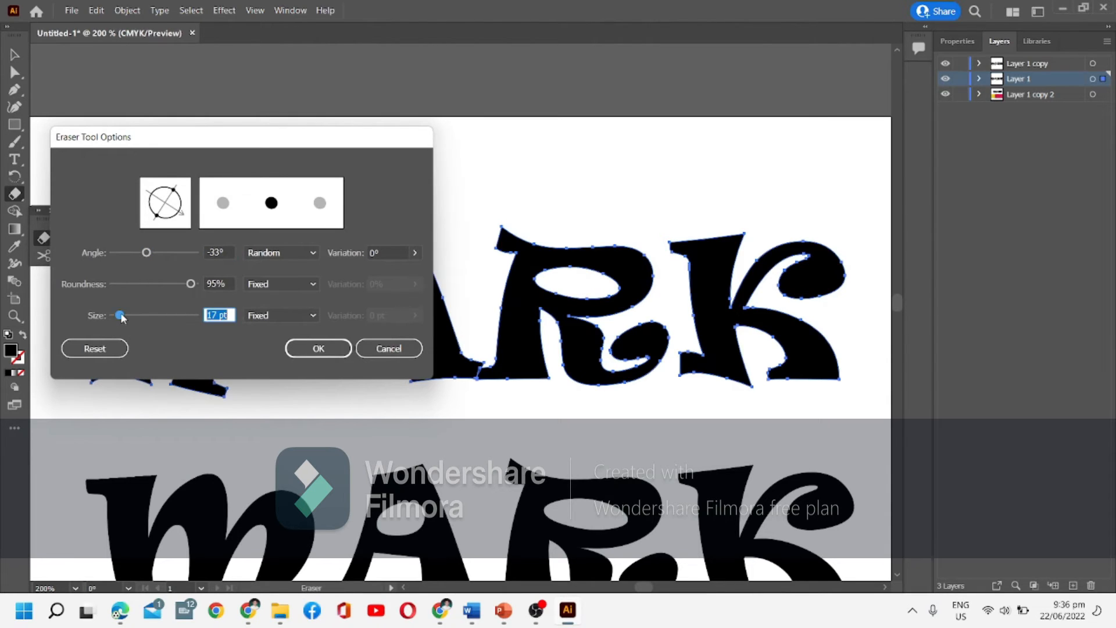
pyautogui.moveTo(123, 317); pyautogui.dragTo(115, 316)
pyautogui.click(314, 351)
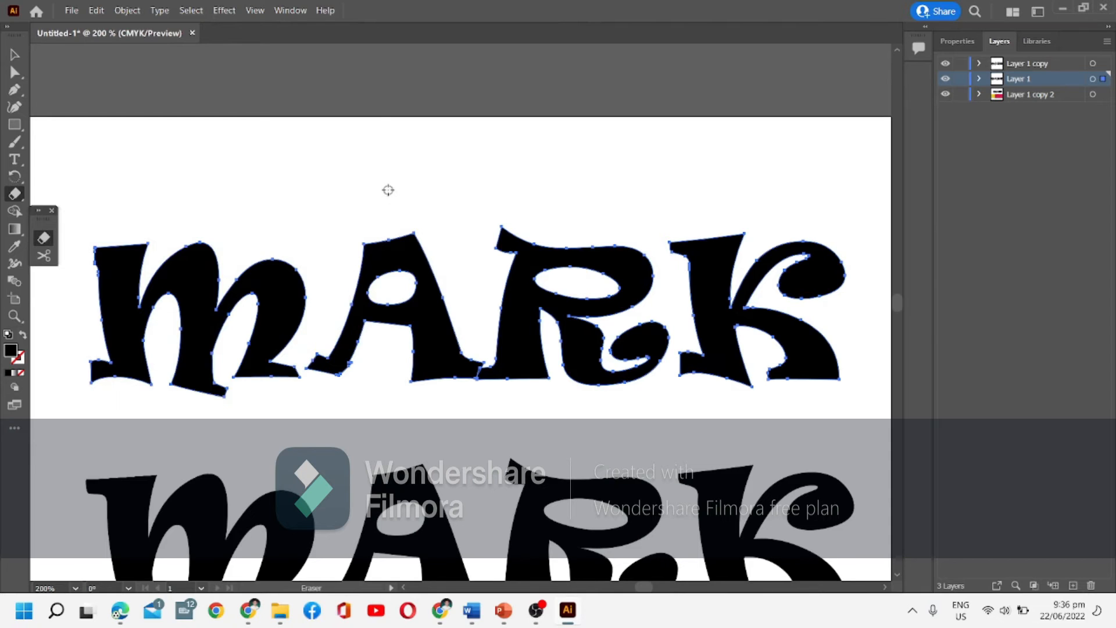
# - Split the top name's second letter vertically with a thin Eraser stroke and shift the whole outlined name slightly to the right
pyautogui.moveTo(387, 210); pyautogui.dragTo(386, 382)
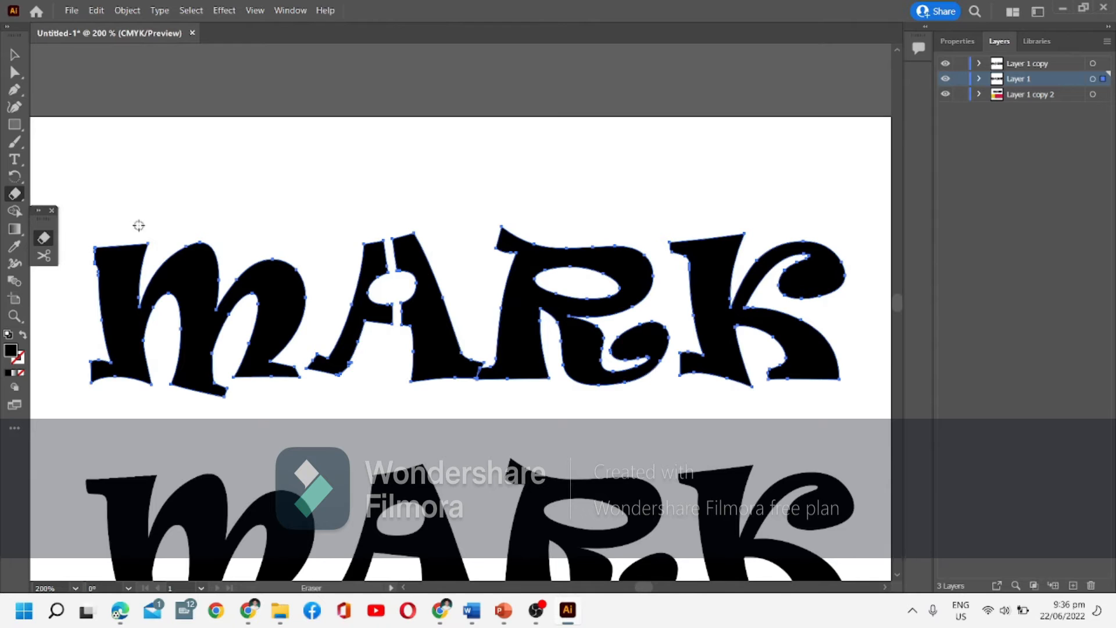
pyautogui.click(14, 54)
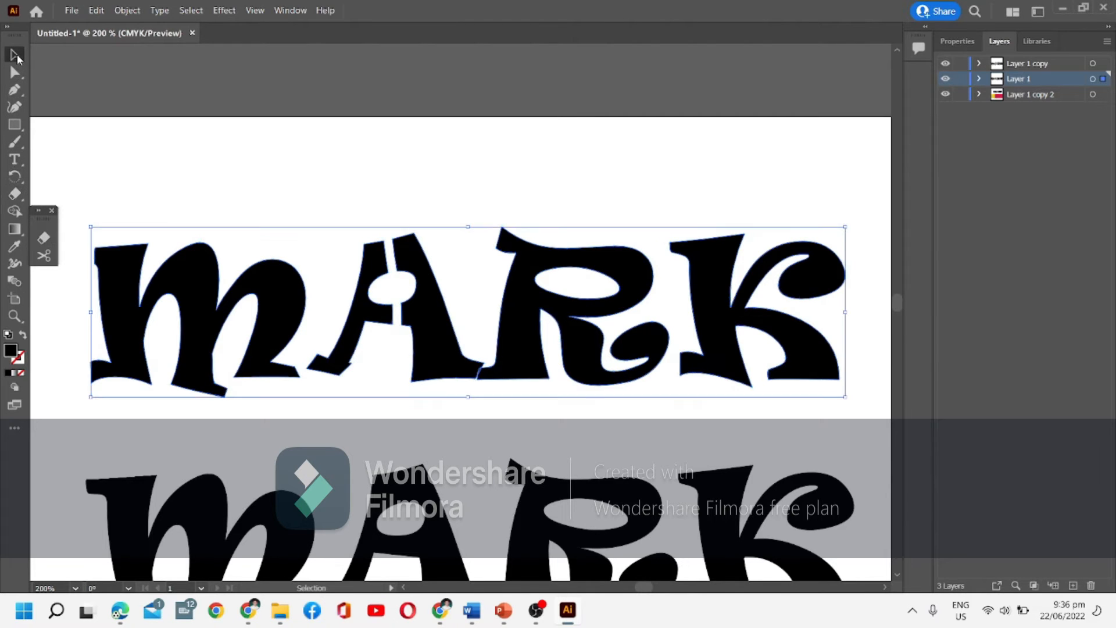
pyautogui.moveTo(357, 314)
pyautogui.mouseDown()
pyautogui.moveTo(369, 293)
pyautogui.moveTo(367, 314)
pyautogui.moveTo(336, 265)
pyautogui.moveTo(372, 320)
pyautogui.mouseUp()
pyautogui.click(14, 72)
pyautogui.click(147, 140)
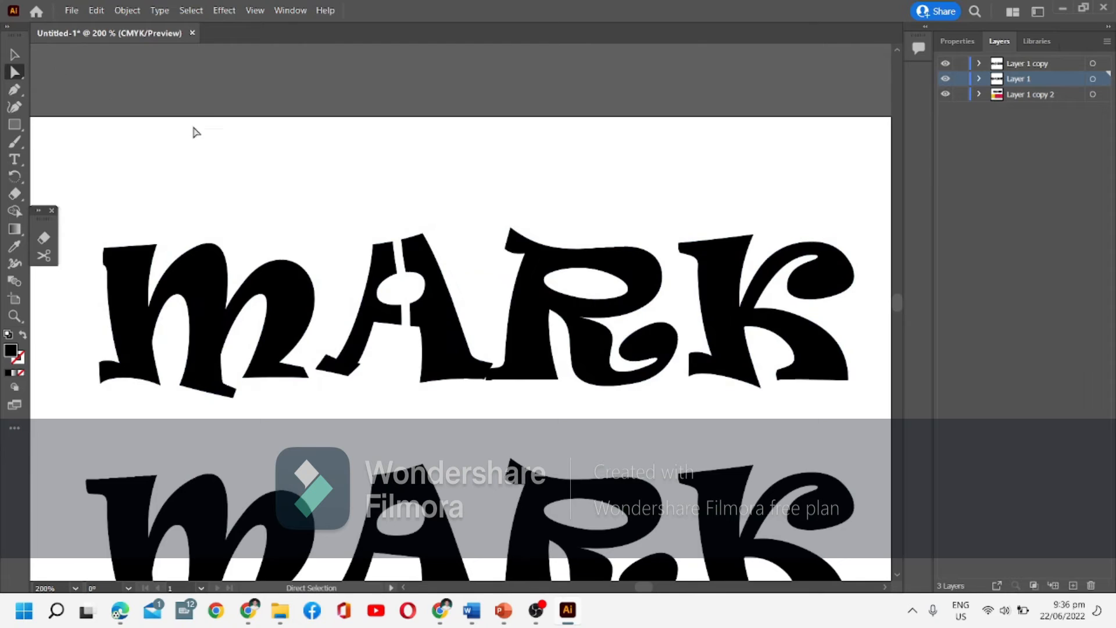
# - Move the left half of the top name's second letter slightly left with the Group Selection tool
pyautogui.click(16, 55)
pyautogui.moveTo(15, 72); pyautogui.dragTo(69, 91)
pyautogui.click(398, 319)
pyautogui.moveTo(397, 319)
pyautogui.mouseDown()
pyautogui.moveTo(403, 198)
pyautogui.moveTo(395, 210)
pyautogui.moveTo(368, 197)
pyautogui.moveTo(383, 206)
pyautogui.moveTo(358, 200)
pyautogui.moveTo(397, 317)
pyautogui.moveTo(372, 317)
pyautogui.moveTo(393, 319)
pyautogui.mouseUp()
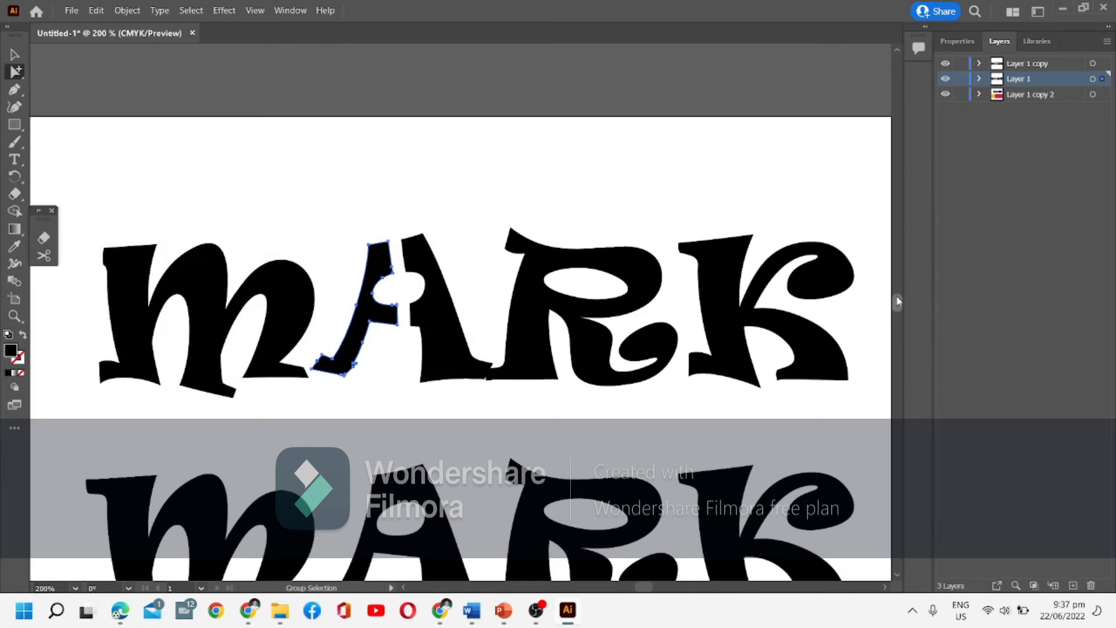
# - Convert the middle name text on Layer 1 copy to outlines
pyautogui.scroll(-4, 899, 301)
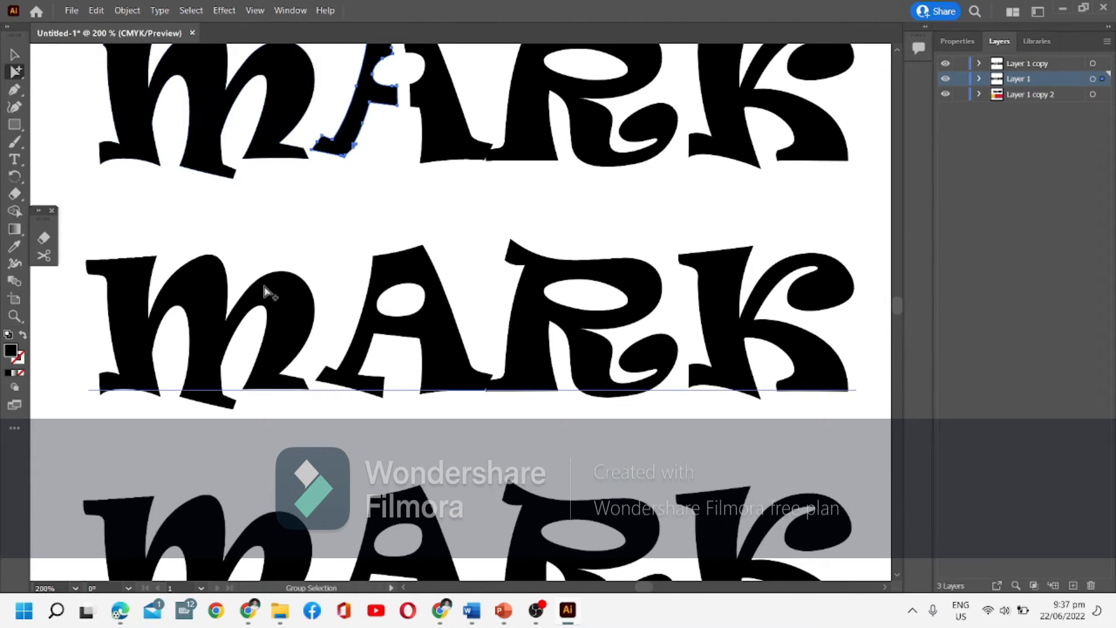
pyautogui.moveTo(715, 307); pyautogui.dragTo(719, 308)
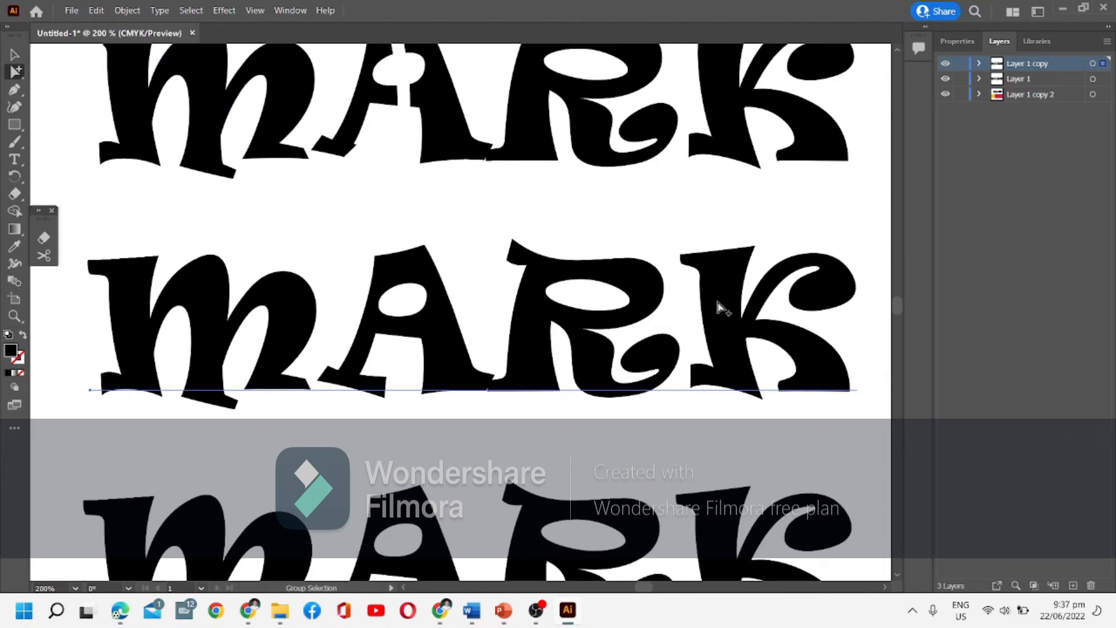
pyautogui.hotkey('ctrl', 'shift', 'o')
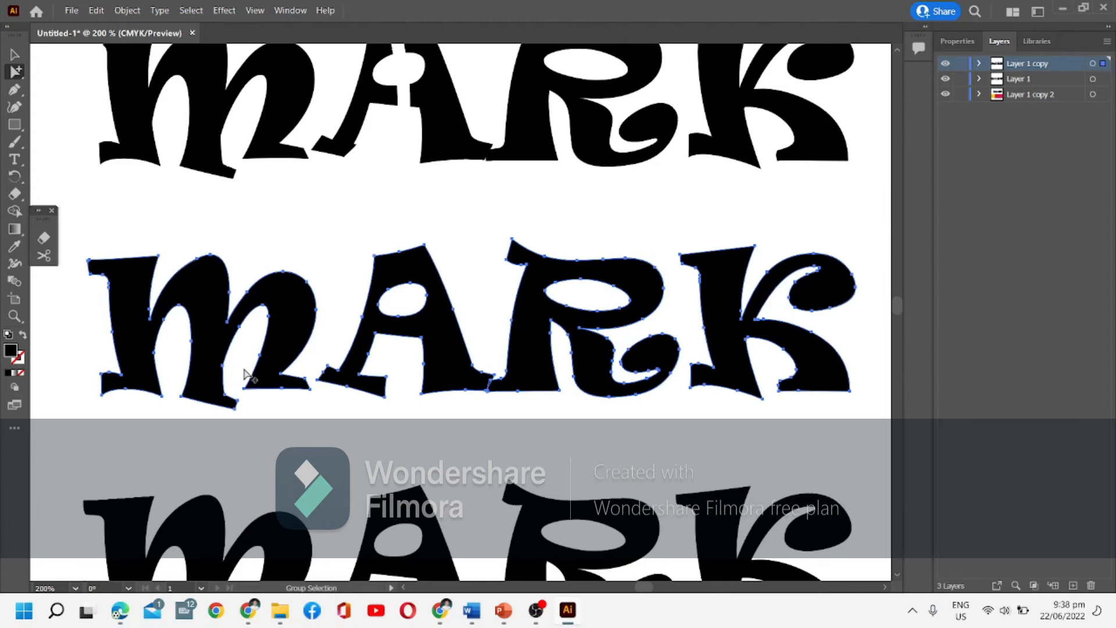
# - Cut the middle name's first letter with the Scissors tool at the upper-left corner and at anchor points around its left stem
pyautogui.click(42, 258)
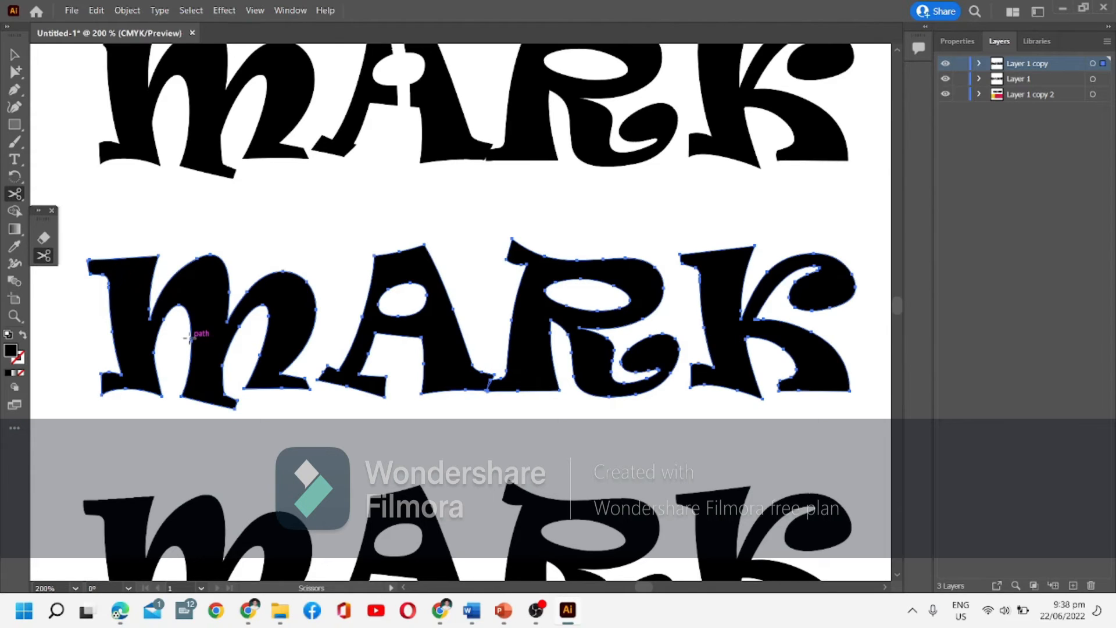
pyautogui.click(87, 260)
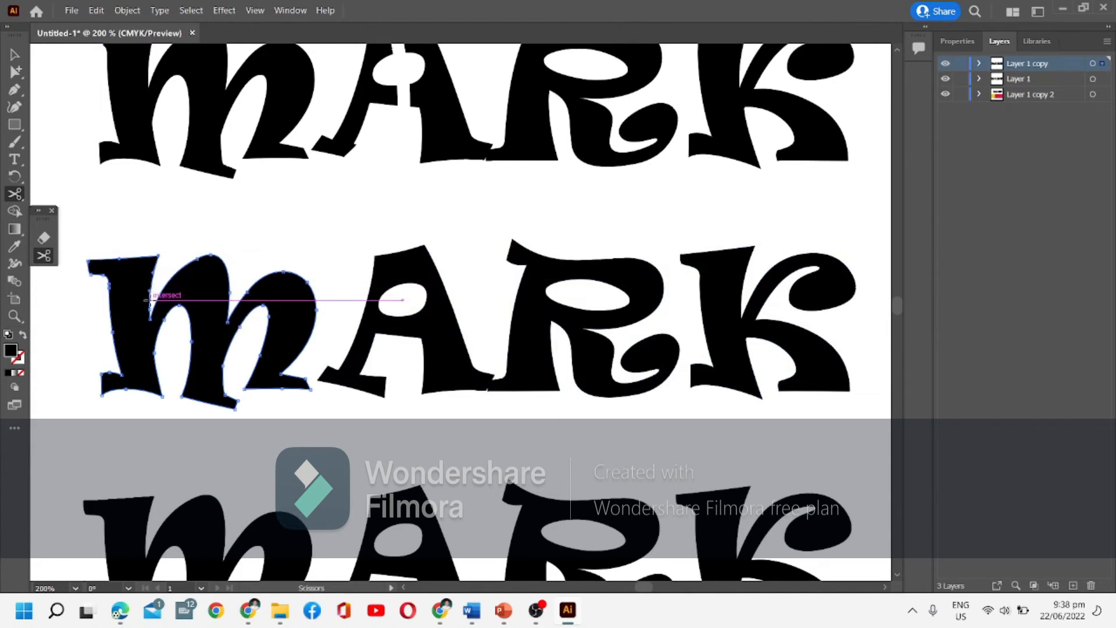
pyautogui.click(150, 317)
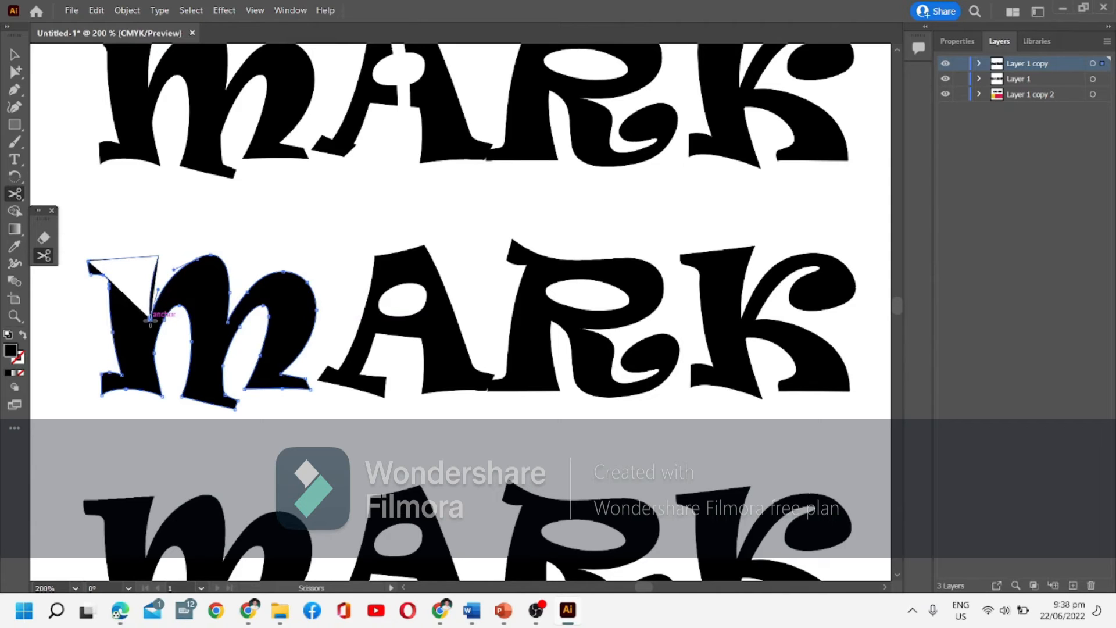
pyautogui.click(153, 353)
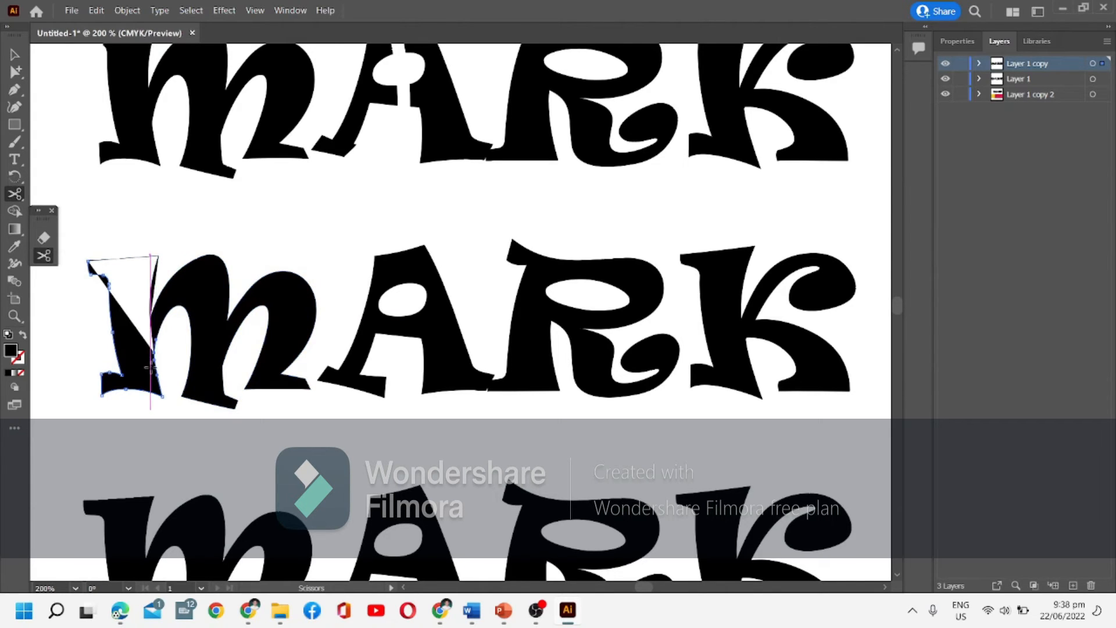
pyautogui.click(163, 397)
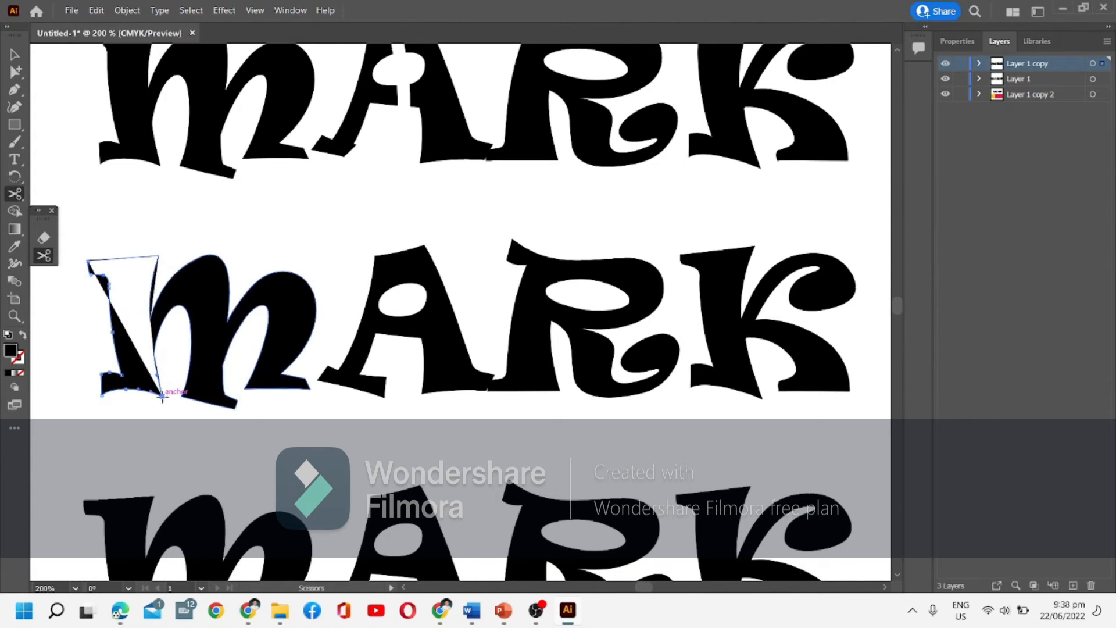
pyautogui.click(102, 396)
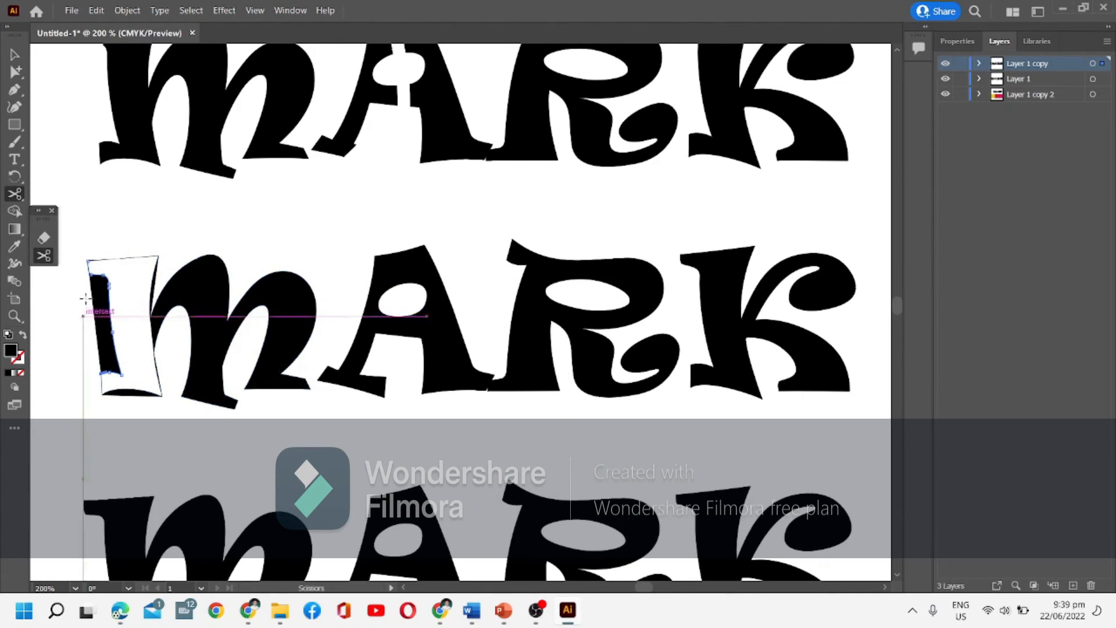
# - Move the whole middle name slightly right and down using the Selection and Group Selection tools
pyautogui.click(15, 54)
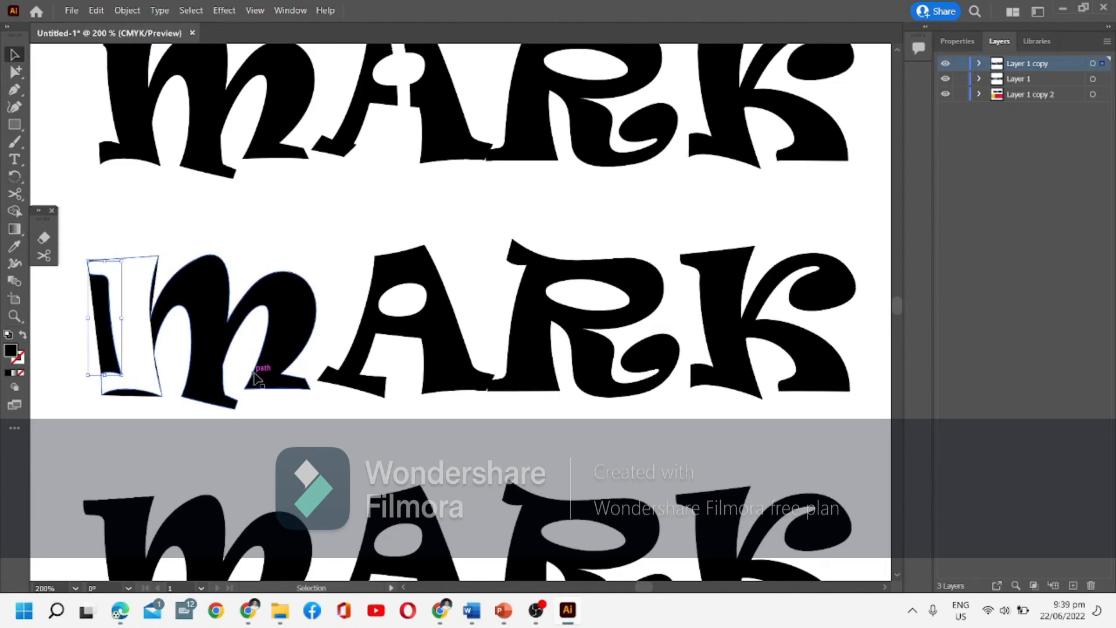
pyautogui.moveTo(107, 314)
pyautogui.mouseDown()
pyautogui.moveTo(129, 245)
pyautogui.moveTo(114, 318)
pyautogui.moveTo(124, 322)
pyautogui.mouseUp()
pyautogui.click(21, 70)
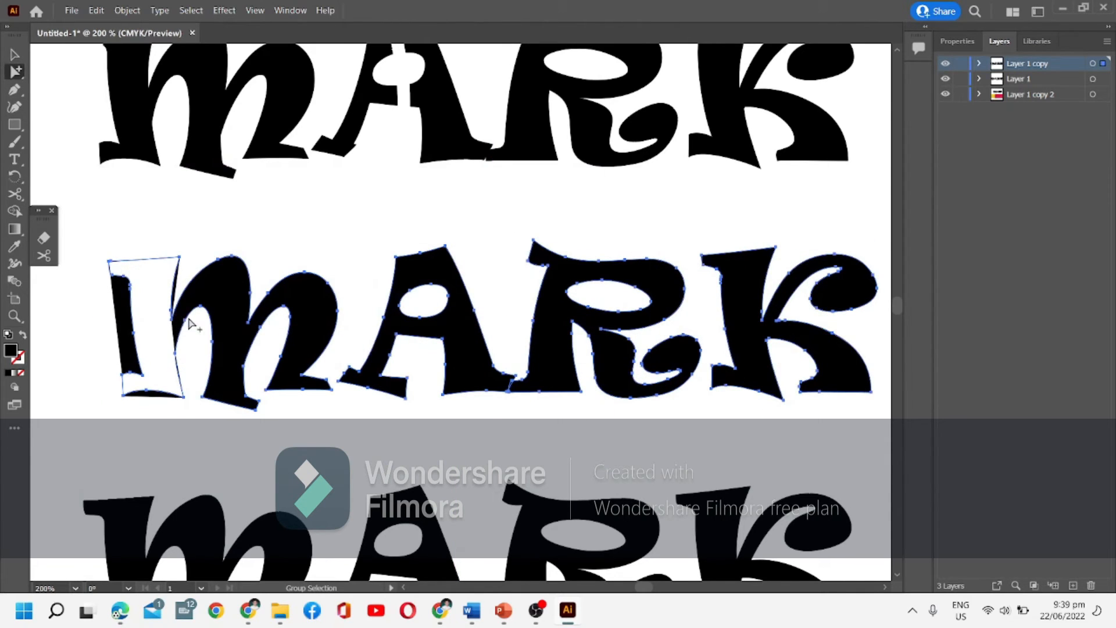
pyautogui.moveTo(192, 317)
pyautogui.mouseDown()
pyautogui.moveTo(204, 349)
pyautogui.moveTo(187, 332)
pyautogui.mouseUp()
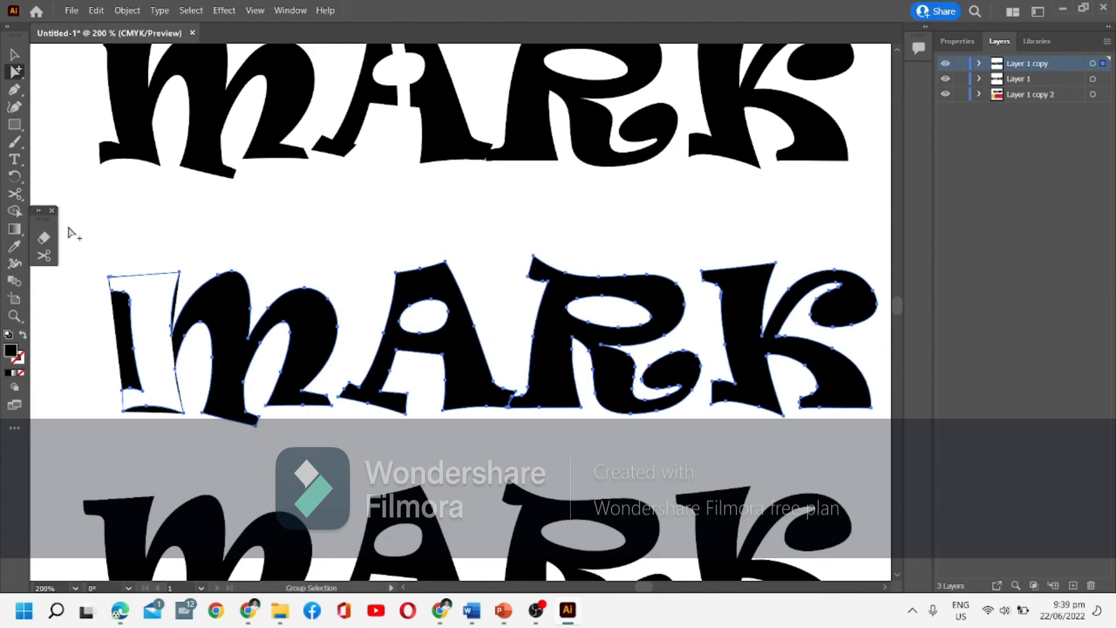
# - Try to cut inside the left stem of the middle name's first letter with the Scissors tool
pyautogui.click(44, 256)
pyautogui.click(138, 331)
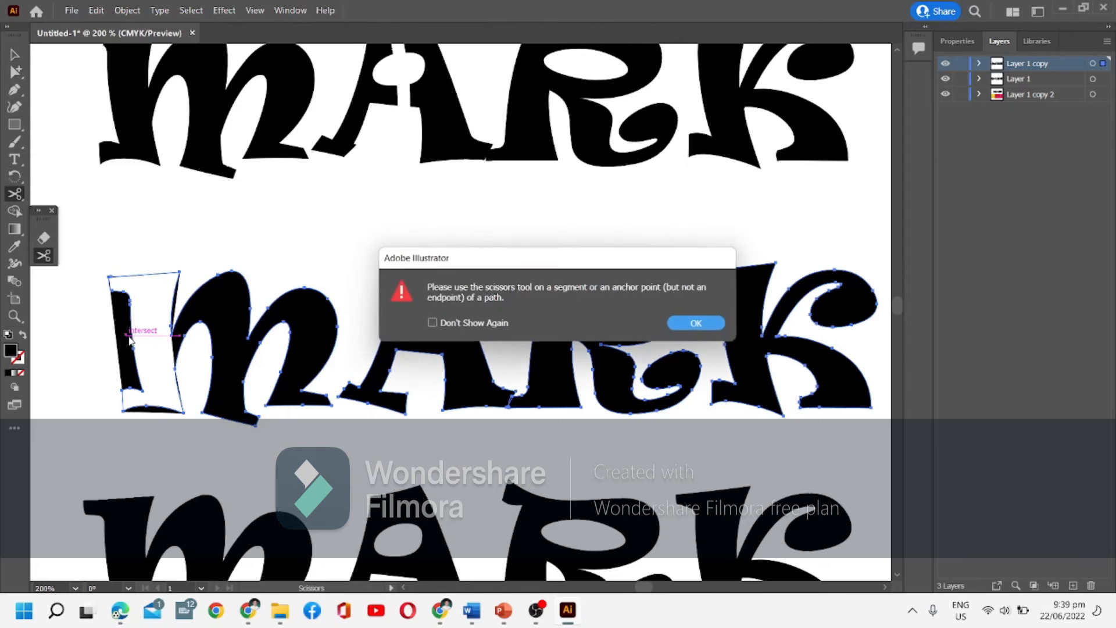
pyautogui.click(697, 323)
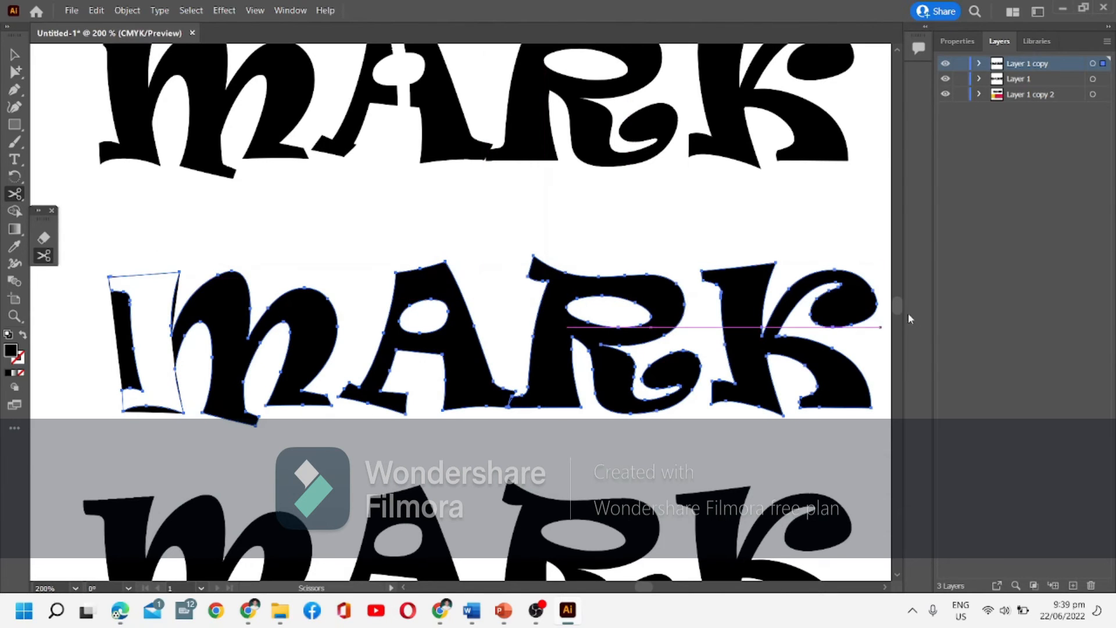
# - Bring the bottom name into view and activate the Knife tool from the full set of tools
pyautogui.moveTo(899, 306); pyautogui.dragTo(899, 309)
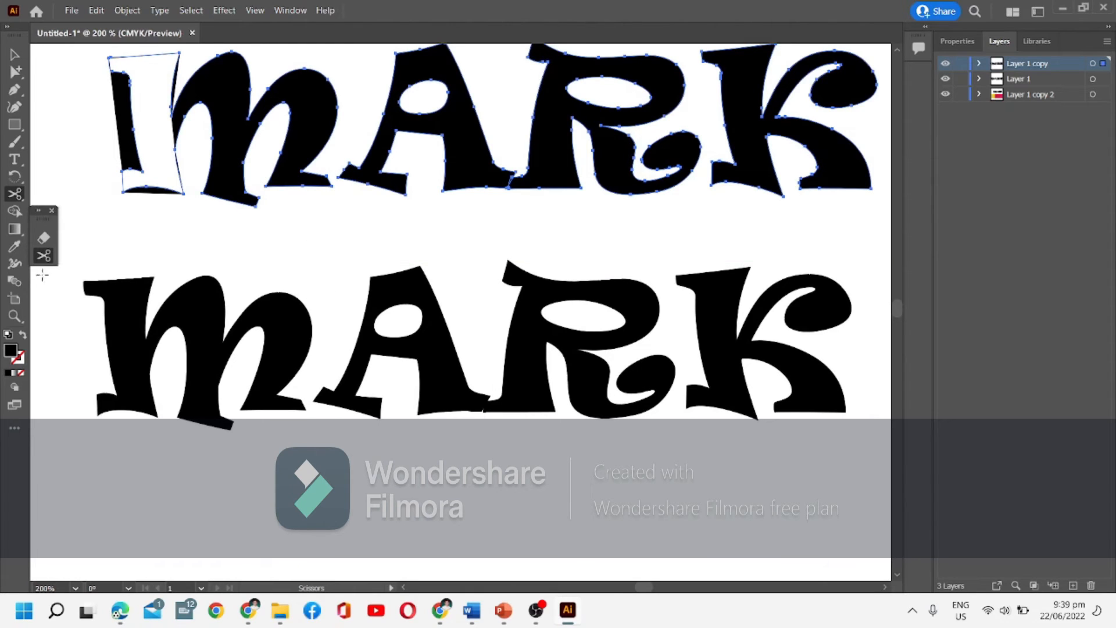
pyautogui.click(14, 429)
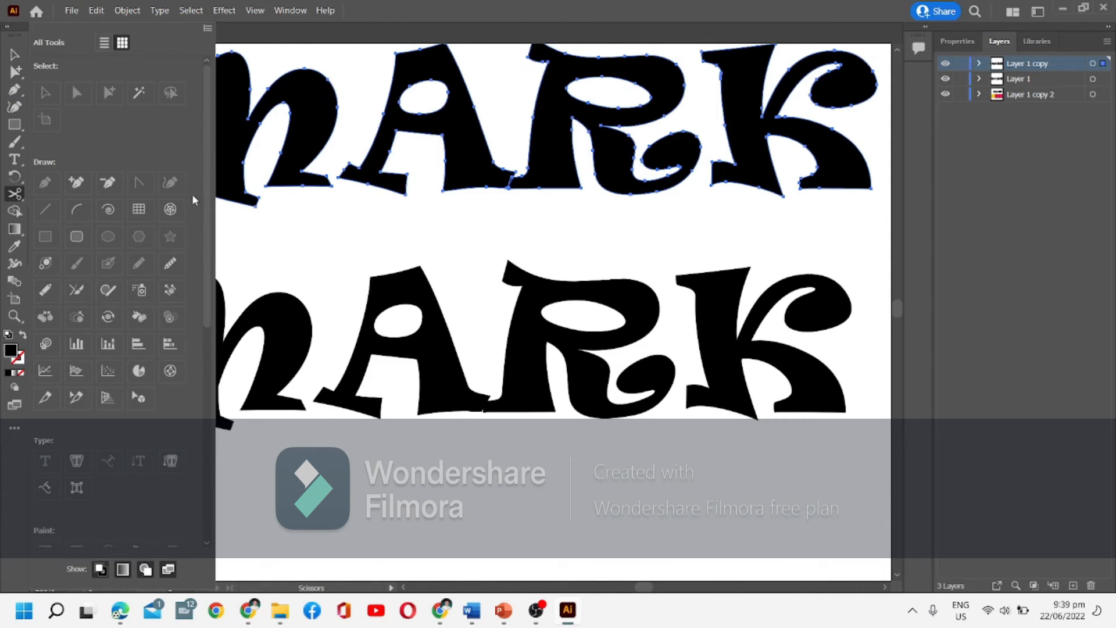
pyautogui.moveTo(205, 261); pyautogui.dragTo(215, 400)
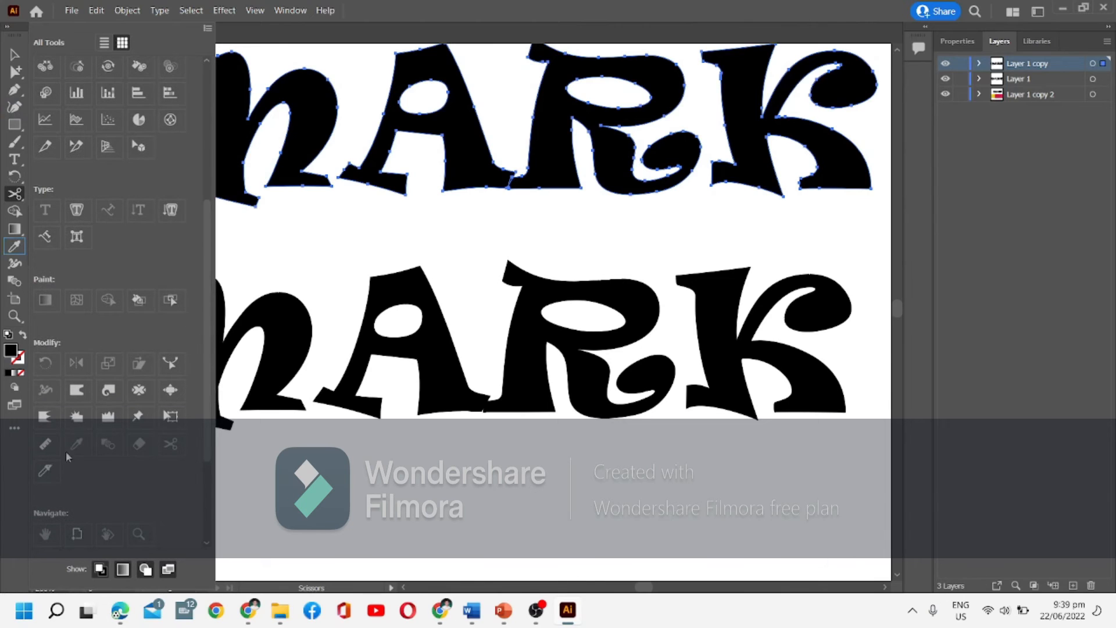
pyautogui.click(47, 472)
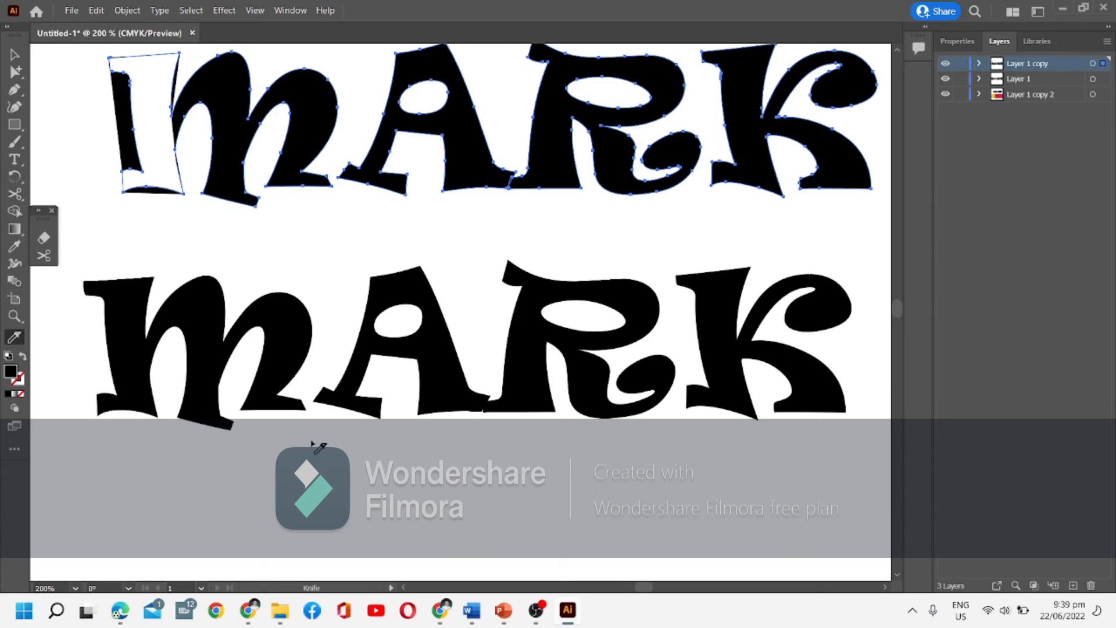
# - Try swapping the middle name's fill and stroke, undo it, then delete the middle name and undo the deletion
pyautogui.press('/')
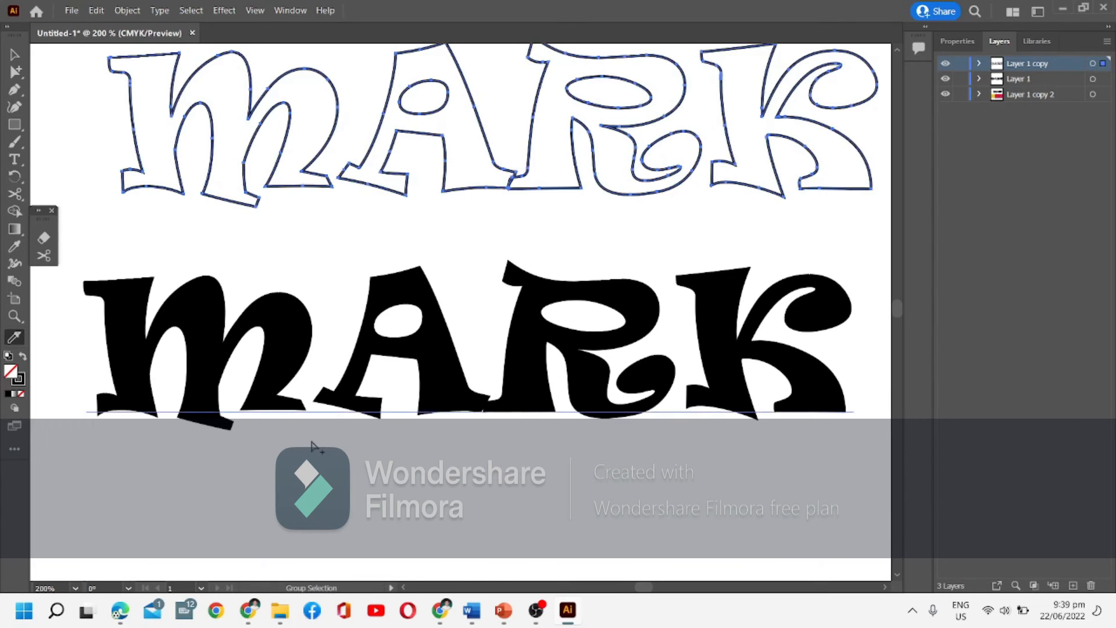
pyautogui.hotkey('ctrl', 'z')
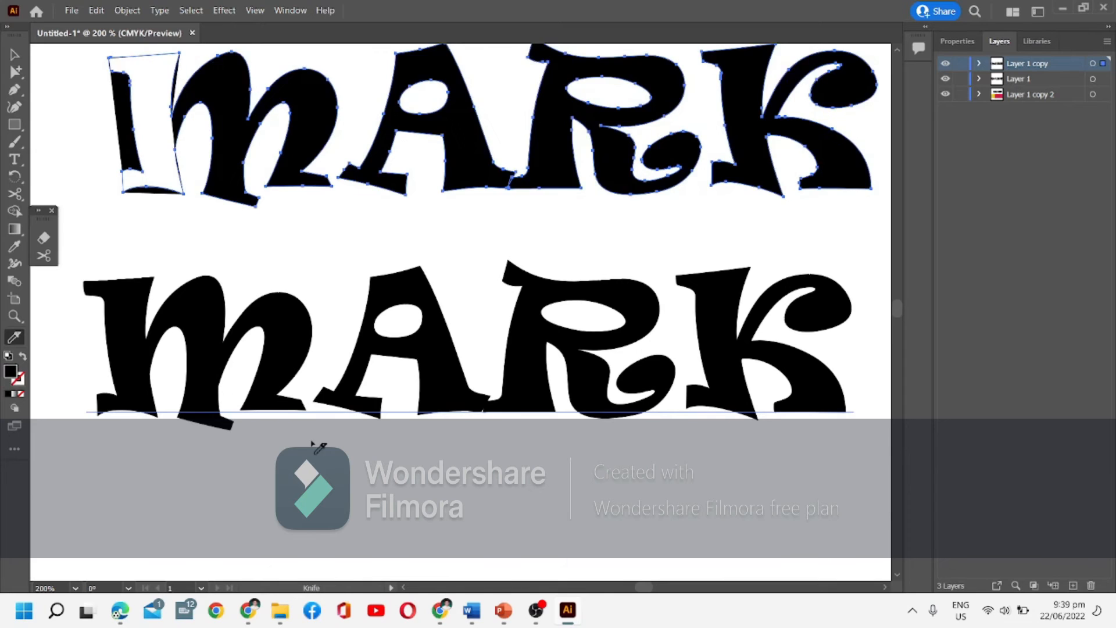
pyautogui.click(1010, 78)
pyautogui.click(1025, 95)
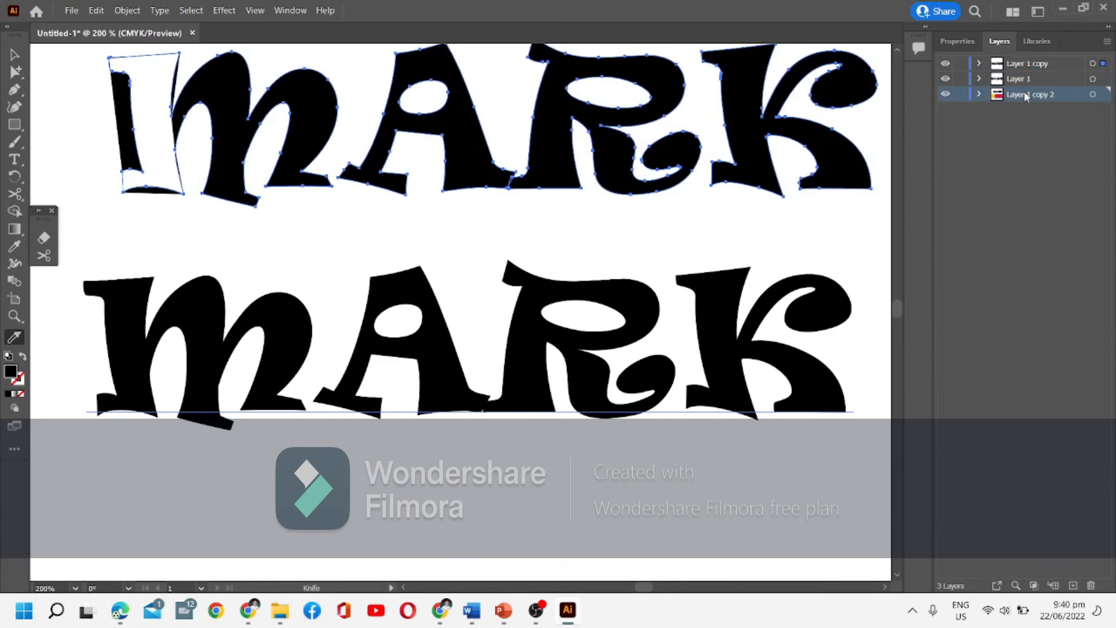
pyautogui.press('Delete')
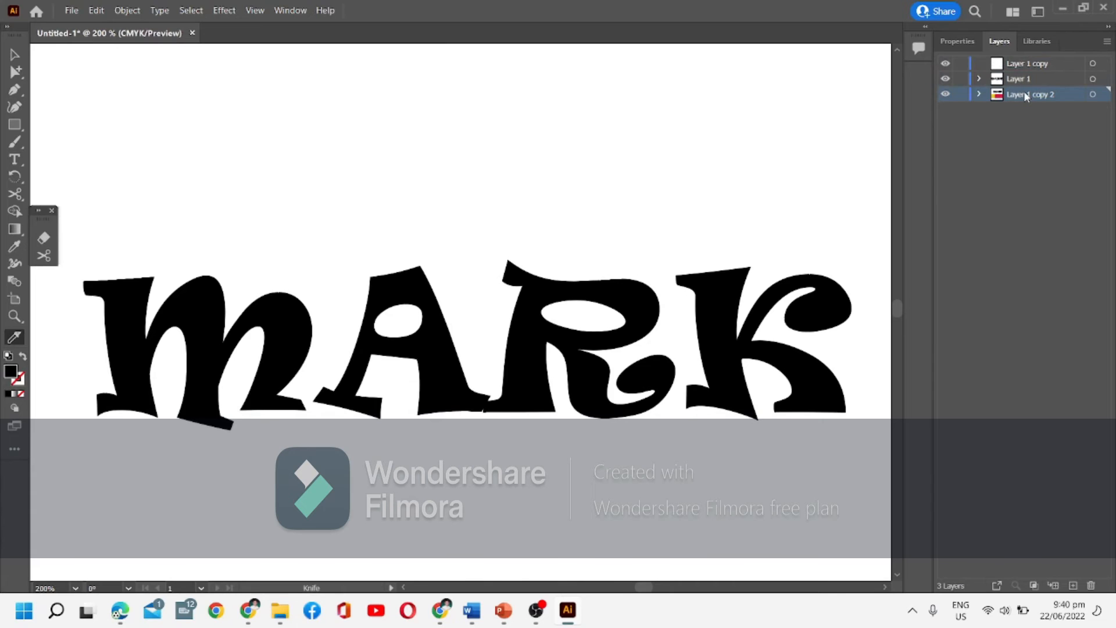
pyautogui.hotkey('ctrl', 'z')
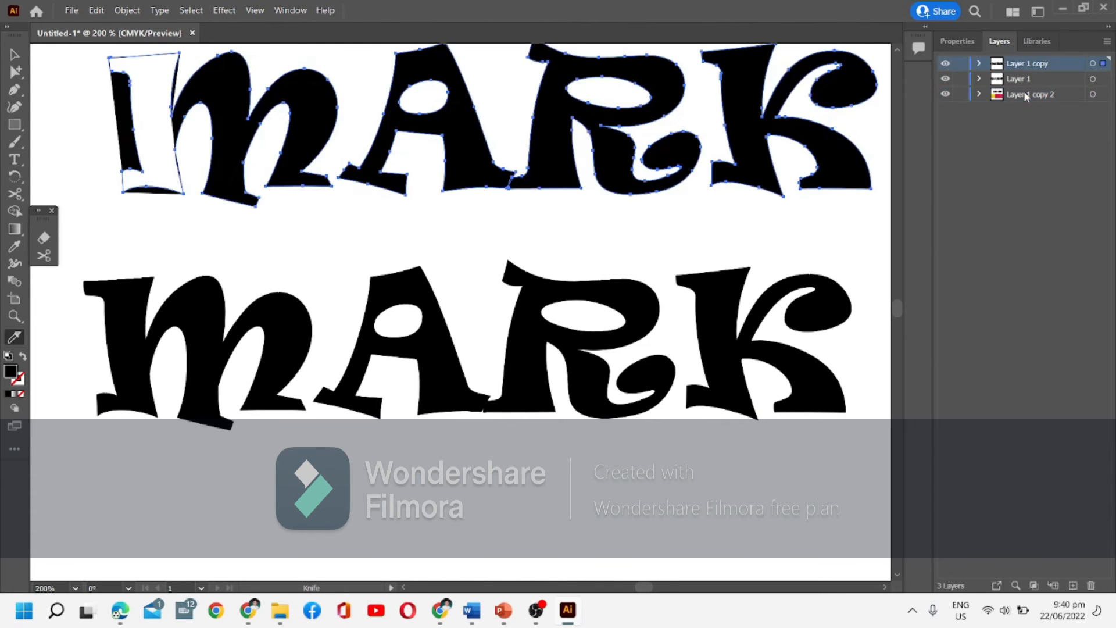
# - Swap fill and stroke on the middle and bottom names, giving each a black stroke with no fill
pyautogui.hotkey('shift', 'x')
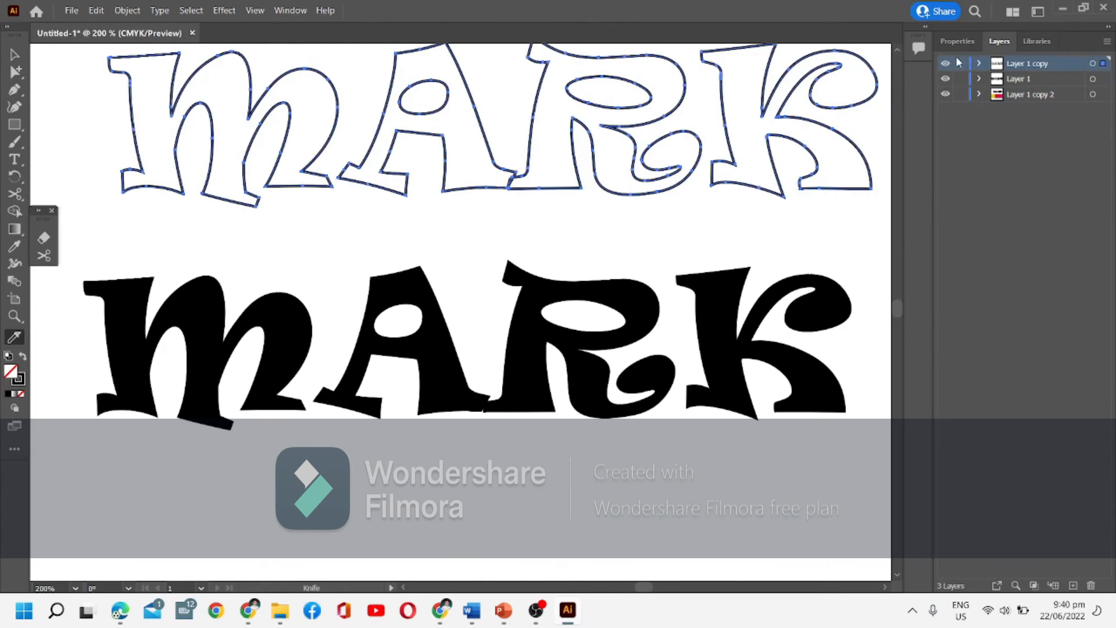
pyautogui.scroll(-3, 899, 309)
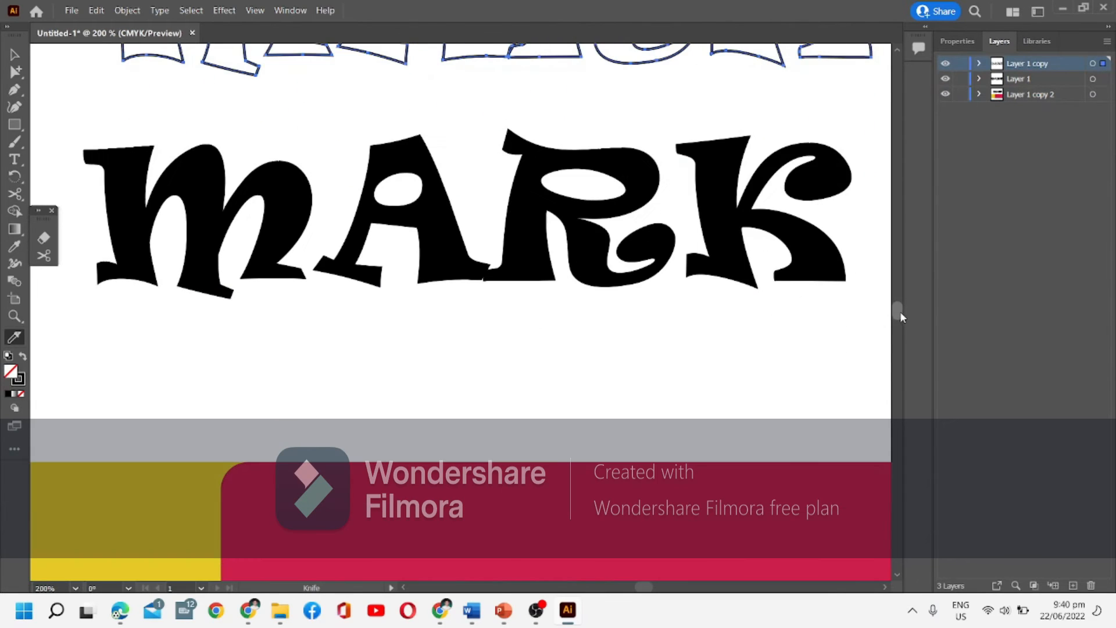
pyautogui.click(14, 54)
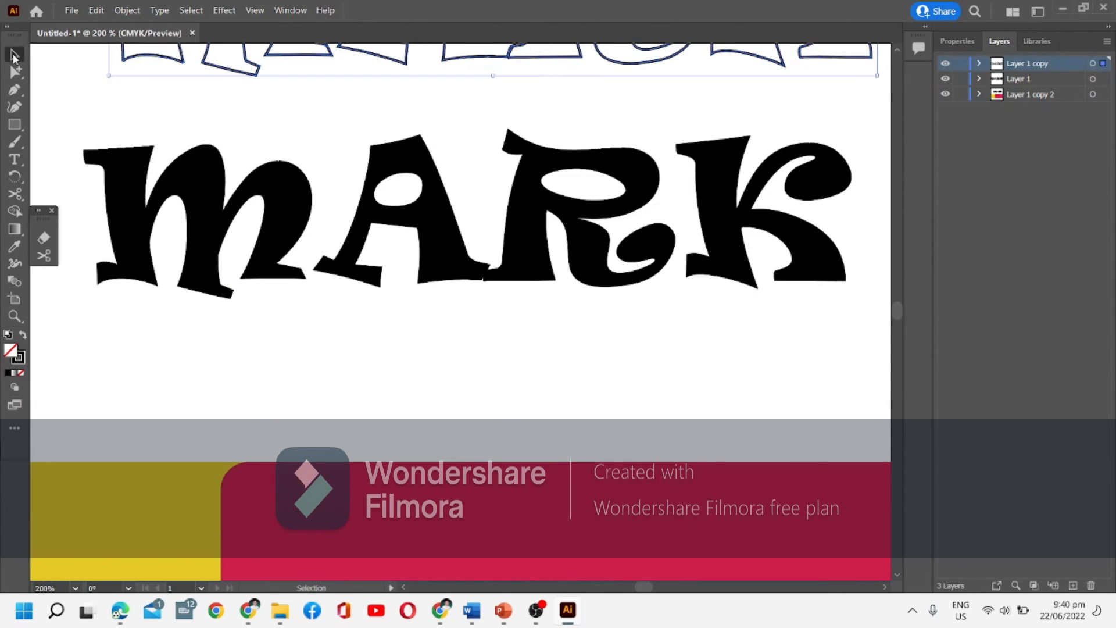
pyautogui.click(191, 186)
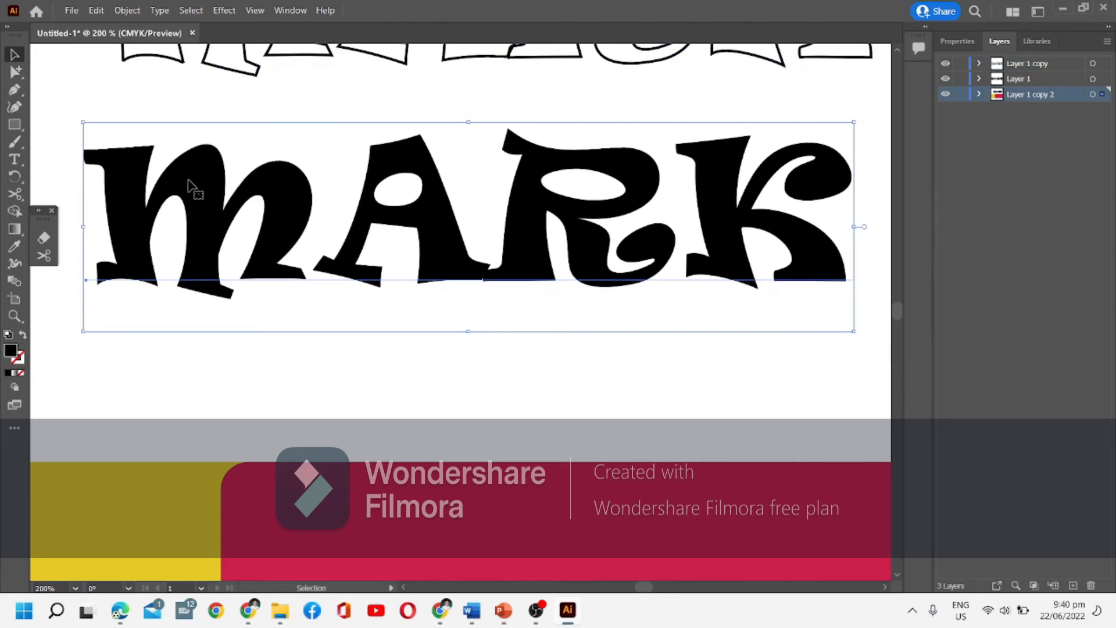
pyautogui.hotkey('shift', 'x')
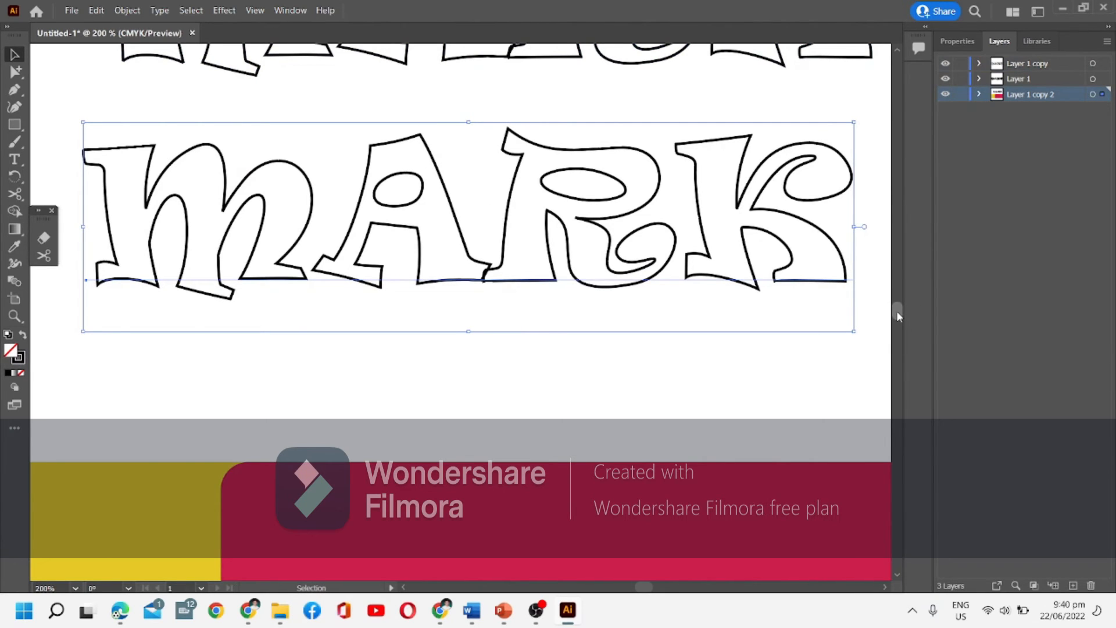
# - Try to cut the bottom name near its first letter with the Knife tool
pyautogui.click(16, 433)
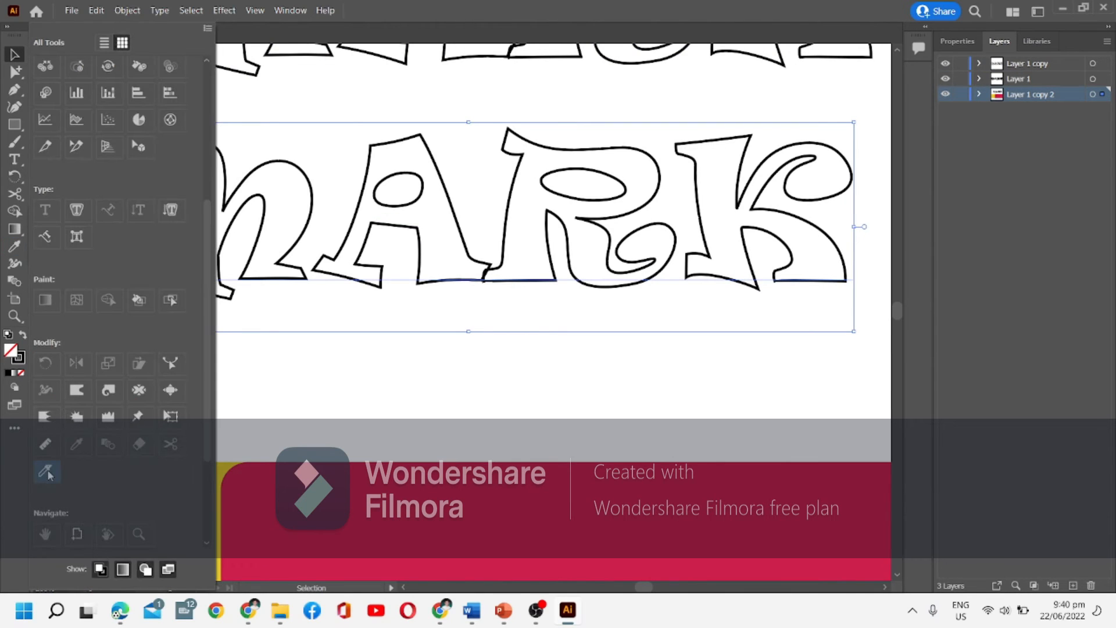
pyautogui.click(285, 76)
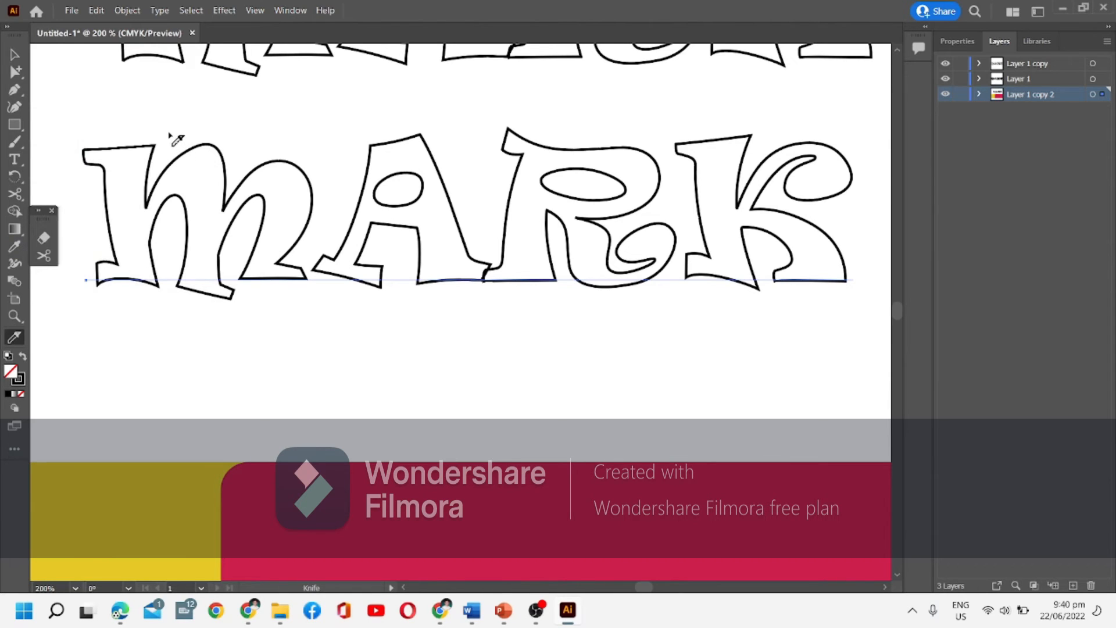
pyautogui.moveTo(170, 134)
pyautogui.mouseDown()
pyautogui.moveTo(162, 337)
pyautogui.moveTo(72, 310)
pyautogui.moveTo(62, 193)
pyautogui.moveTo(65, 149)
pyautogui.moveTo(107, 96)
pyautogui.moveTo(164, 104)
pyautogui.moveTo(170, 137)
pyautogui.mouseUp()
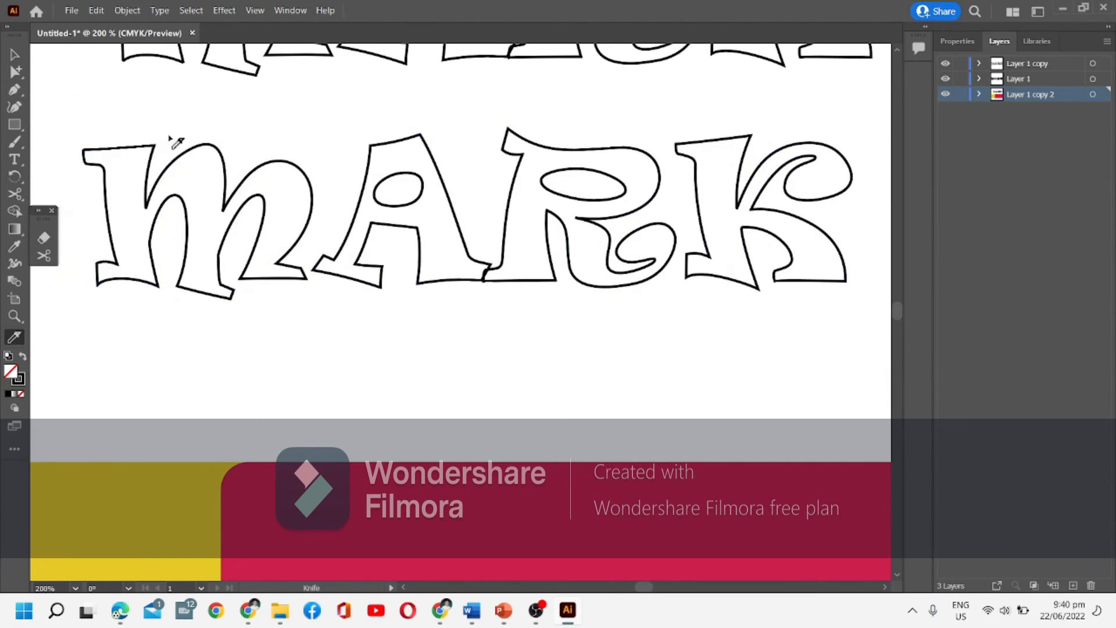
# - Move the whole bottom name slightly down and to the right
pyautogui.click(12, 57)
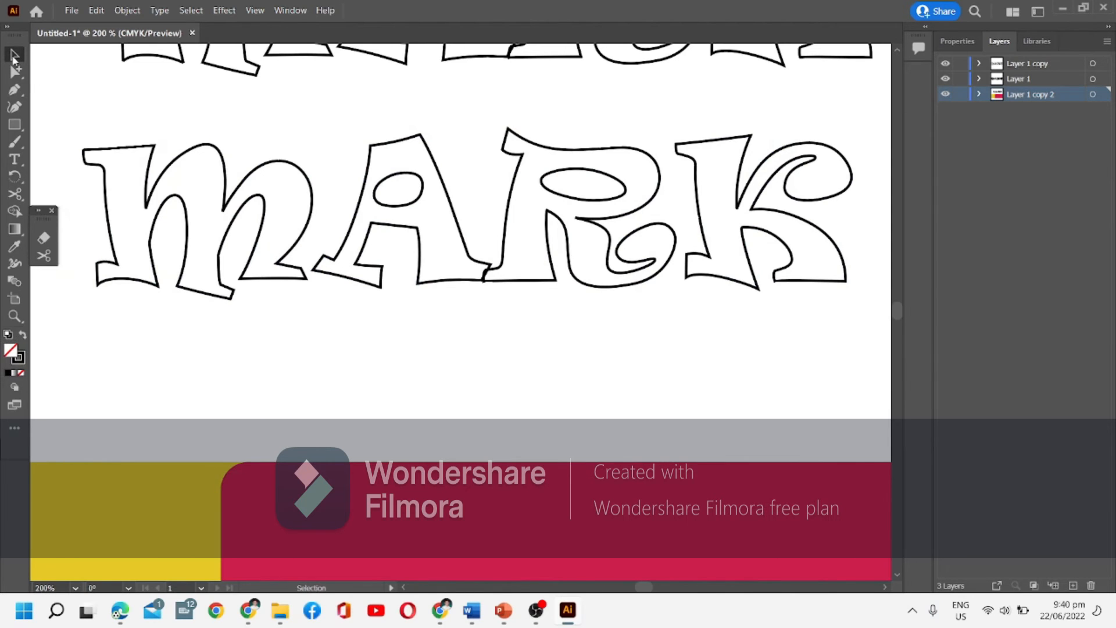
pyautogui.moveTo(114, 184)
pyautogui.mouseDown()
pyautogui.moveTo(82, 188)
pyautogui.moveTo(123, 193)
pyautogui.mouseUp()
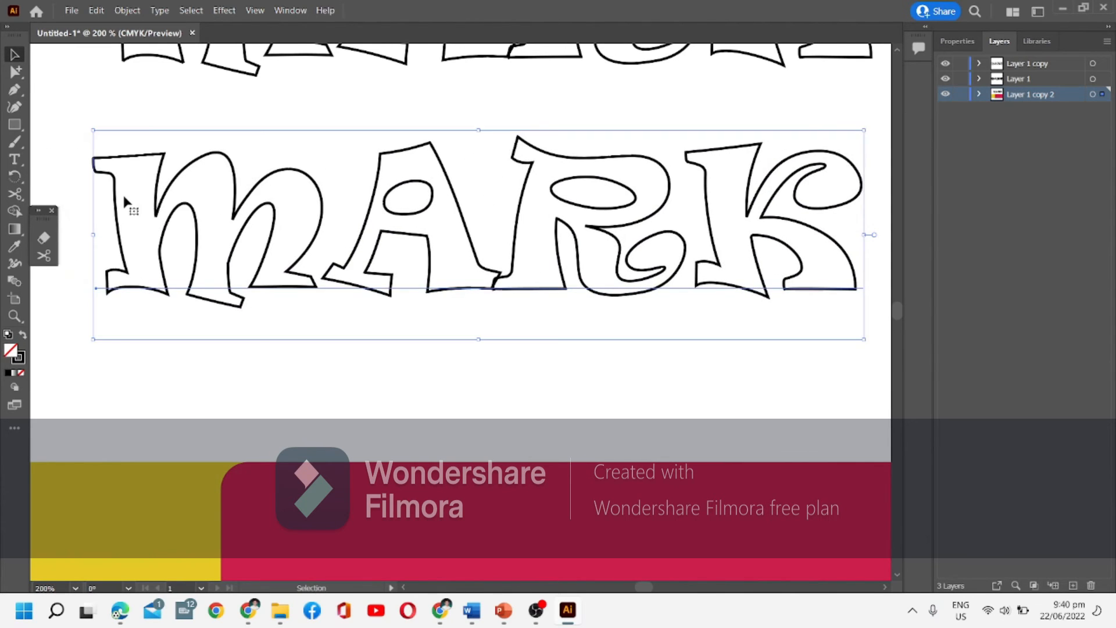
pyautogui.click(15, 78)
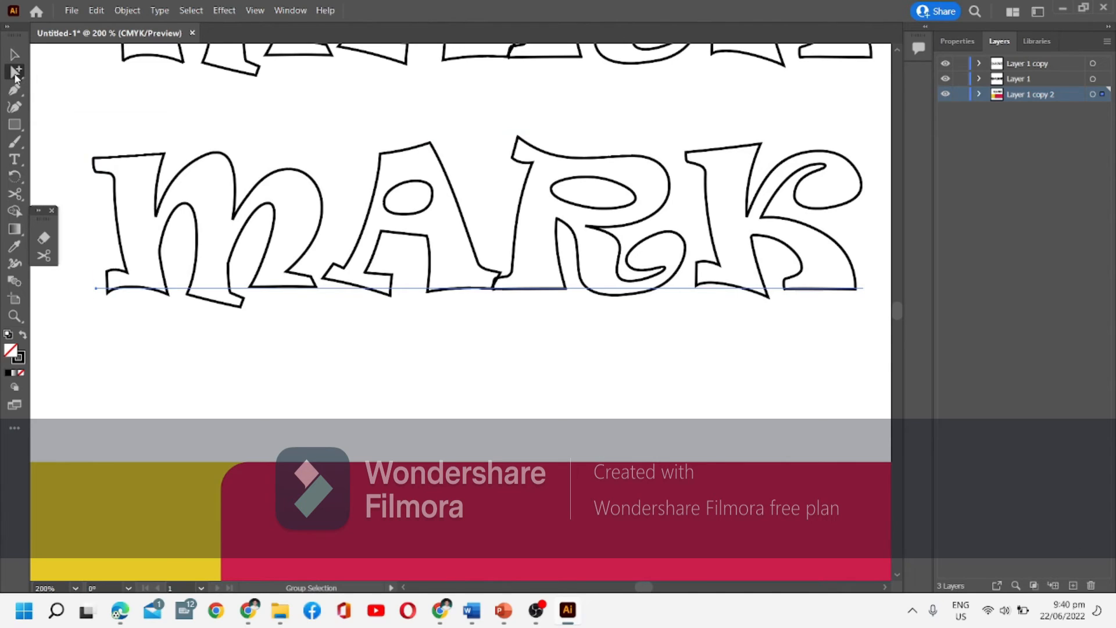
pyautogui.rightClick(15, 78)
pyautogui.click(63, 90)
pyautogui.doubleClick(139, 184)
pyautogui.click(98, 161)
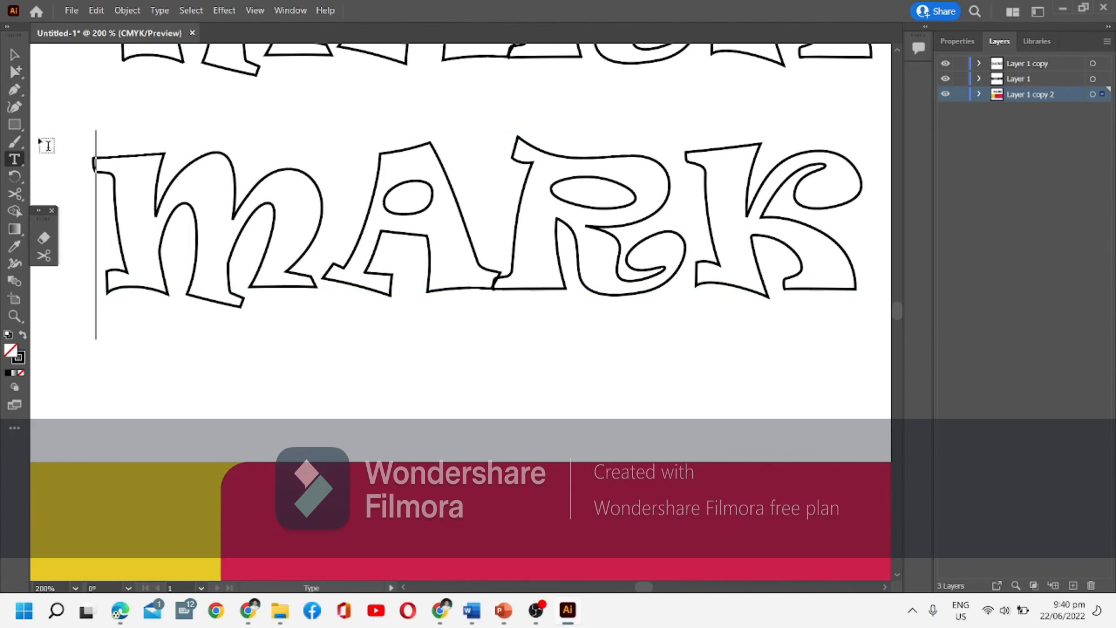
pyautogui.press('Escape')
pyautogui.moveTo(132, 176); pyautogui.dragTo(167, 193)
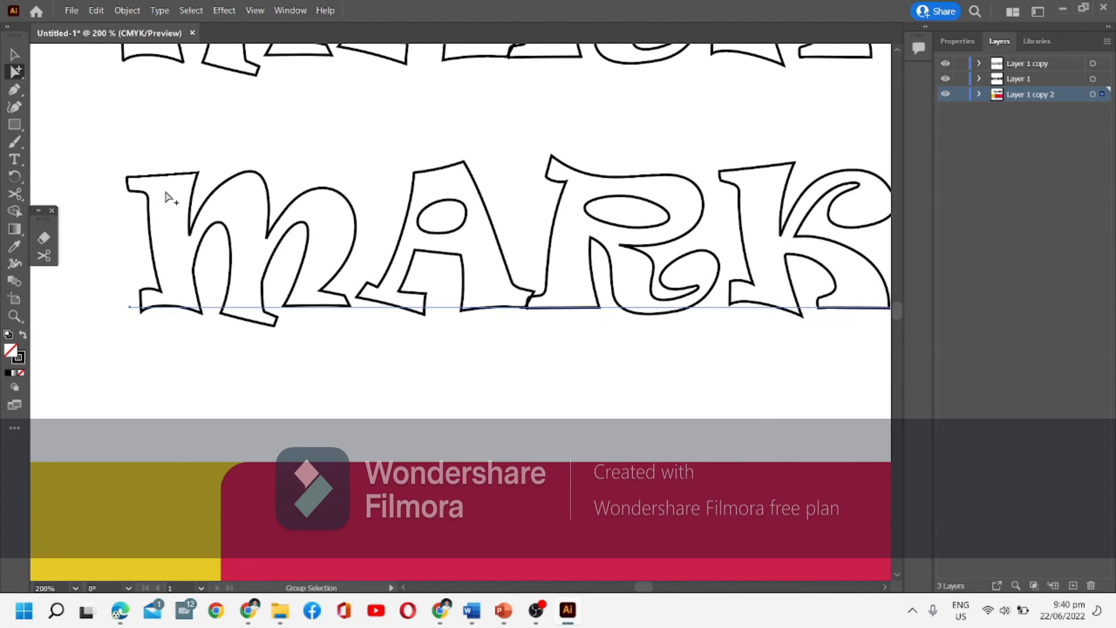
# - Try diagonal Knife cuts across the first letter of the bottom name
pyautogui.click(15, 429)
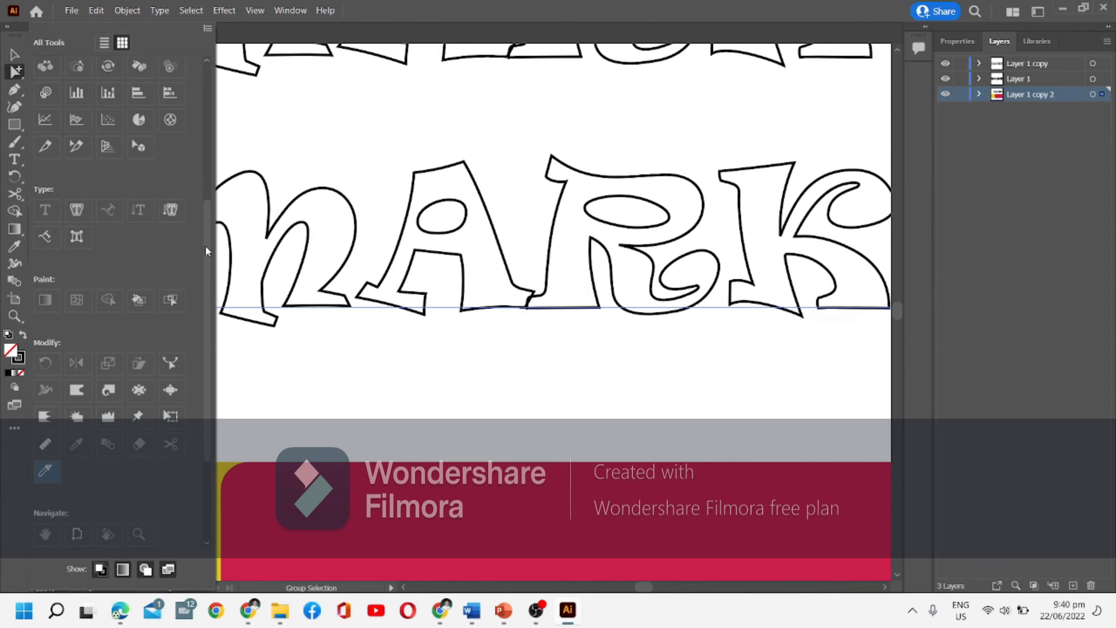
pyautogui.click(321, 167)
pyautogui.moveTo(303, 172)
pyautogui.mouseDown()
pyautogui.moveTo(269, 210)
pyautogui.moveTo(315, 290)
pyautogui.moveTo(219, 337)
pyautogui.mouseUp()
pyautogui.hotkey('ctrl', 'z')
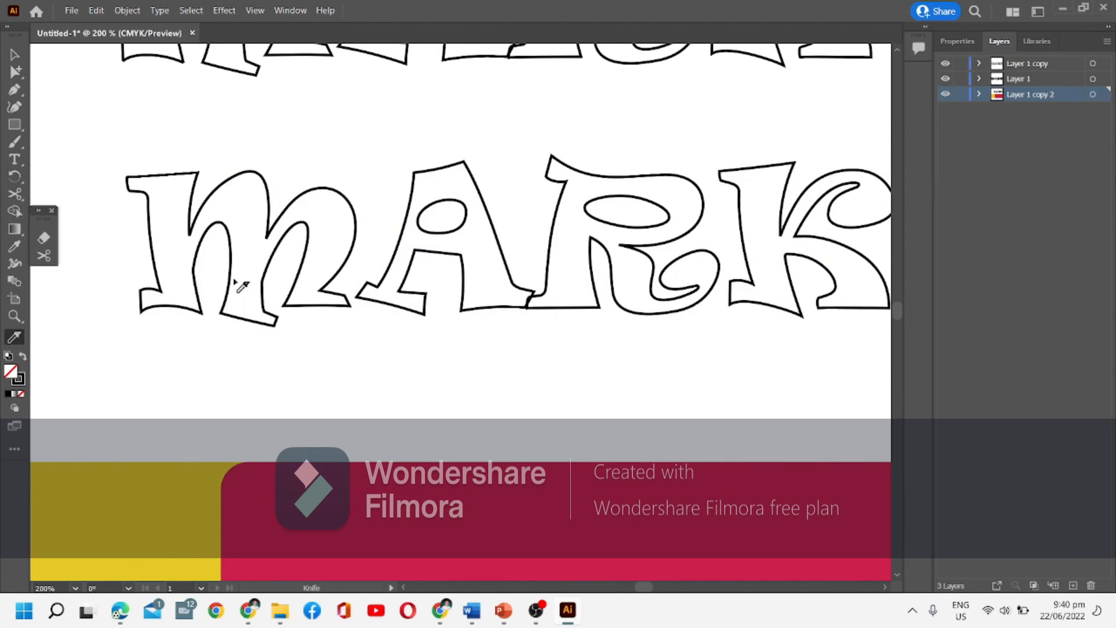
pyautogui.moveTo(382, 172)
pyautogui.mouseDown()
pyautogui.moveTo(247, 261)
pyautogui.moveTo(157, 351)
pyautogui.mouseUp()
# - Try a Knife cut across the middle name's first letter, then delete the second letter and undo the deletion
pyautogui.click(1034, 78)
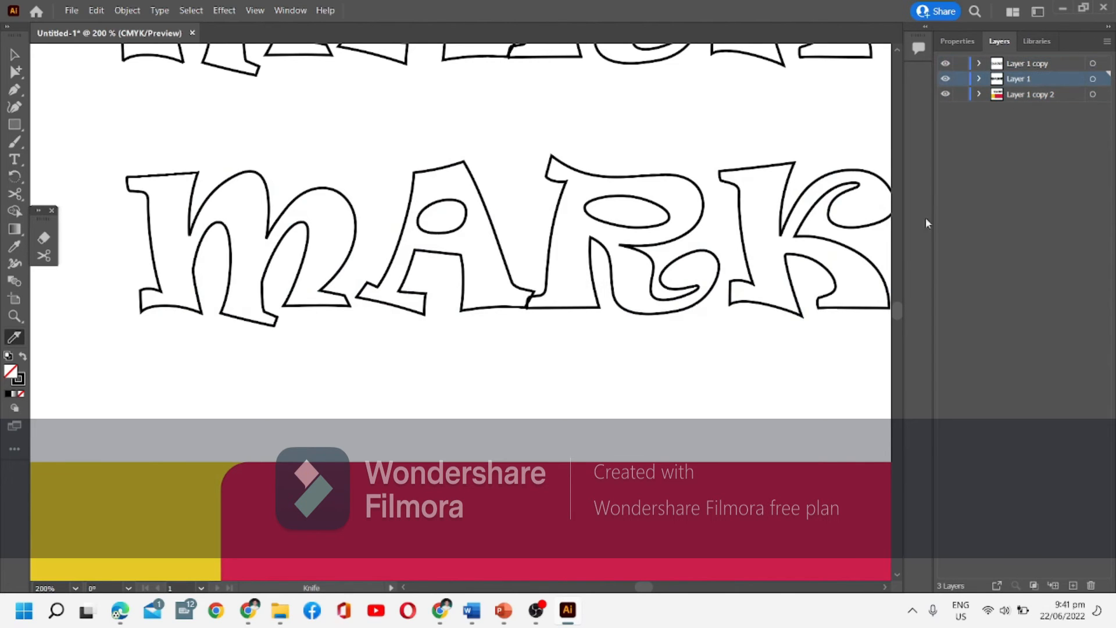
pyautogui.moveTo(894, 316); pyautogui.dragTo(898, 310)
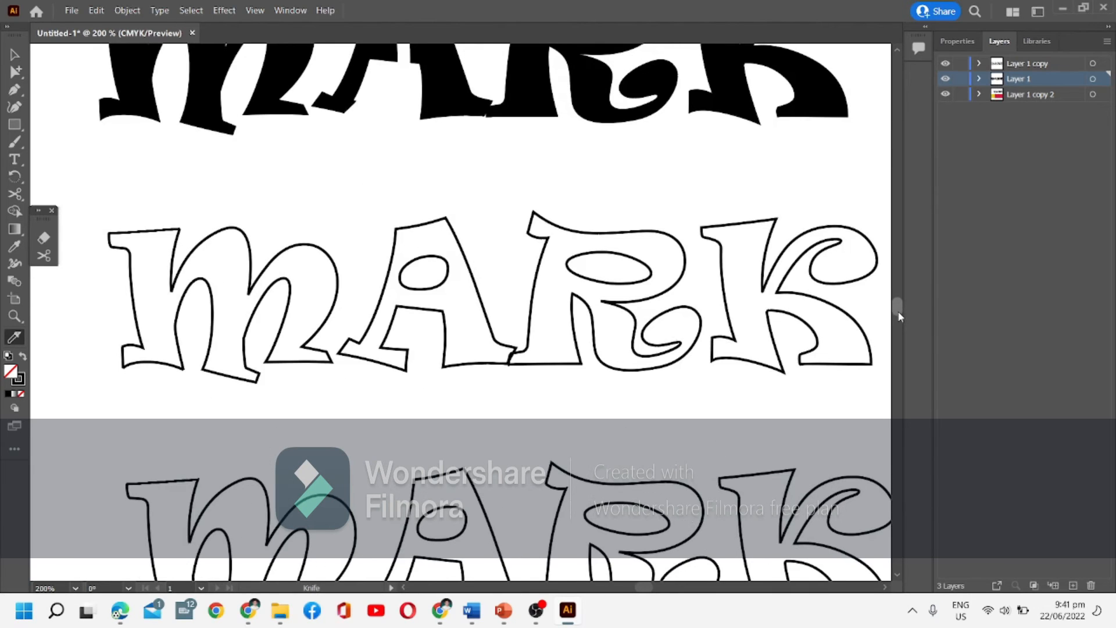
pyautogui.moveTo(350, 218); pyautogui.dragTo(218, 409)
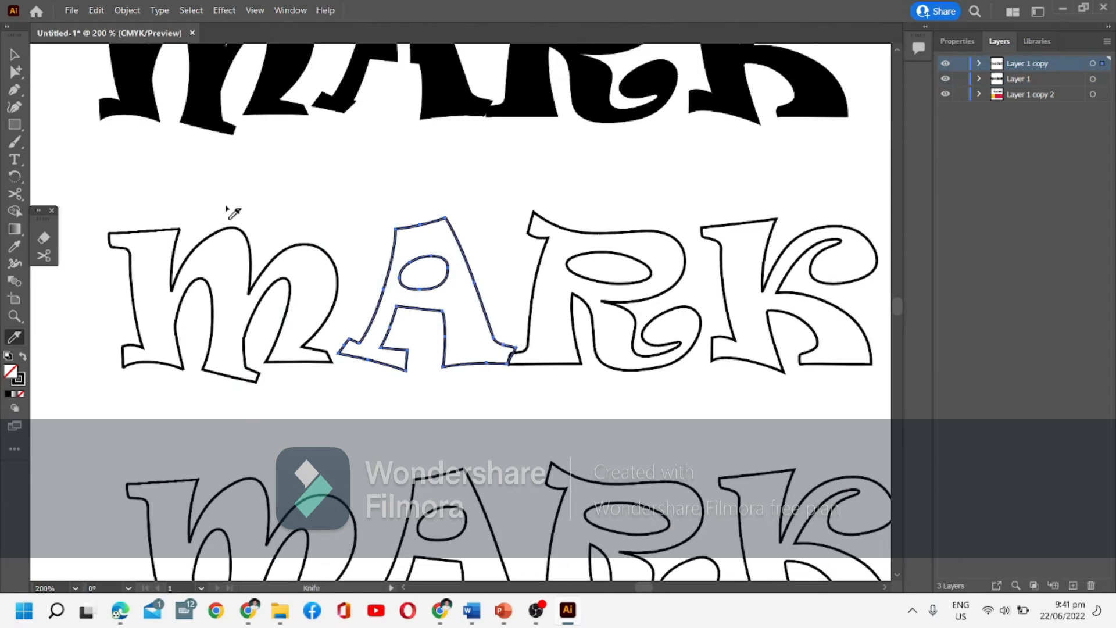
pyautogui.moveTo(158, 172)
pyautogui.mouseDown()
pyautogui.moveTo(143, 462)
pyautogui.moveTo(60, 296)
pyautogui.moveTo(103, 186)
pyautogui.moveTo(164, 170)
pyautogui.mouseUp()
pyautogui.press('Delete')
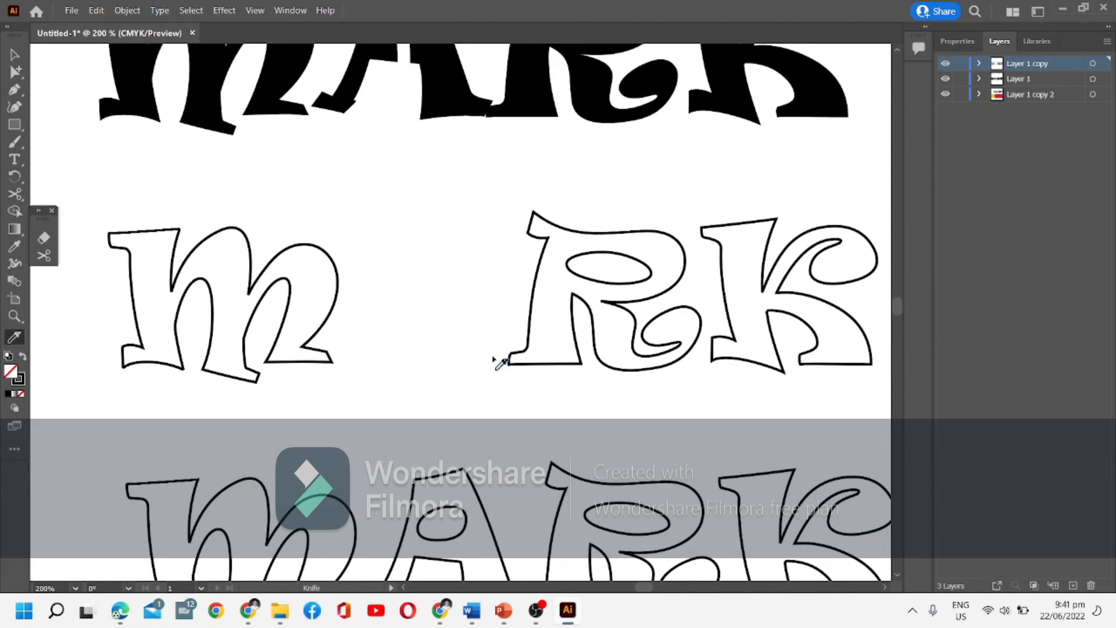
pyautogui.hotkey('ctrl', 'z')
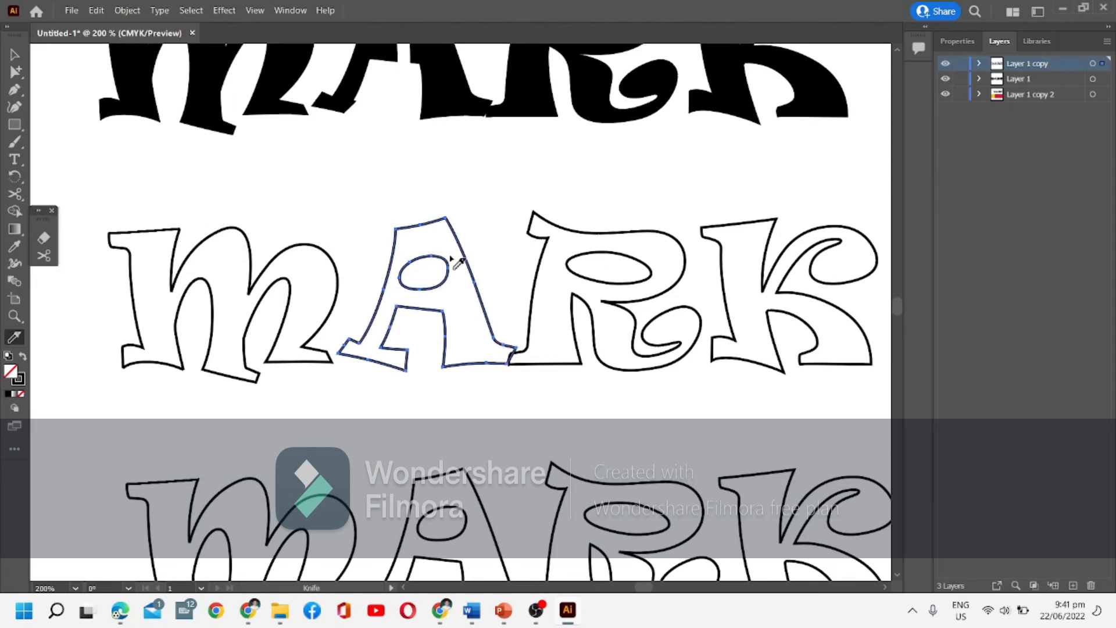
# - Slice the third letter of the middle name into many small pieces with repeated crossing Knife cuts
pyautogui.click(14, 55)
pyautogui.click(329, 180)
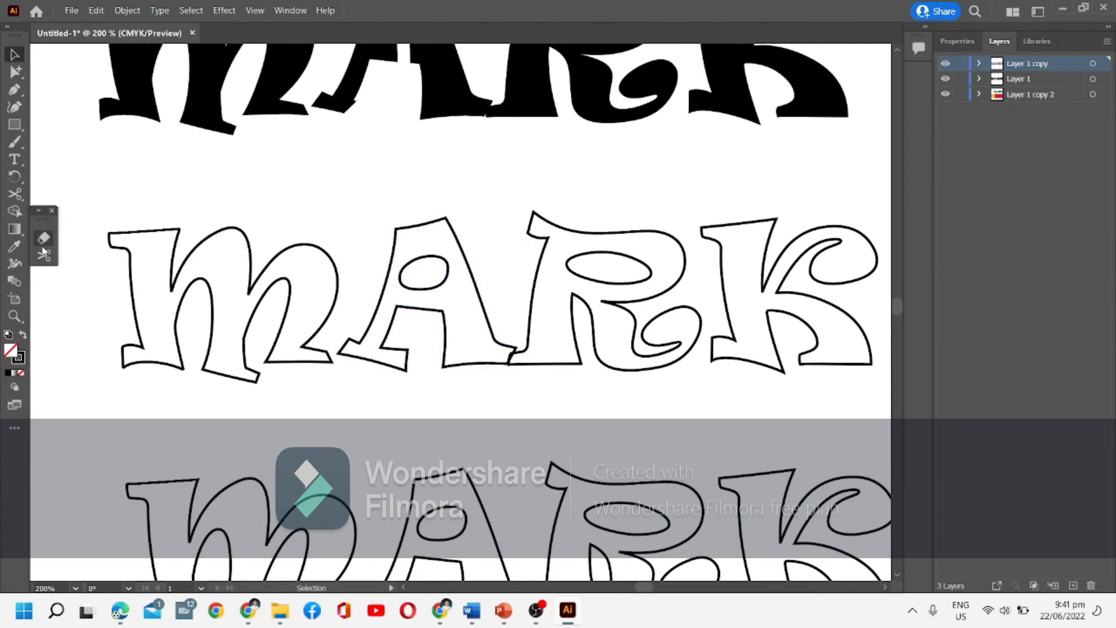
pyautogui.click(18, 429)
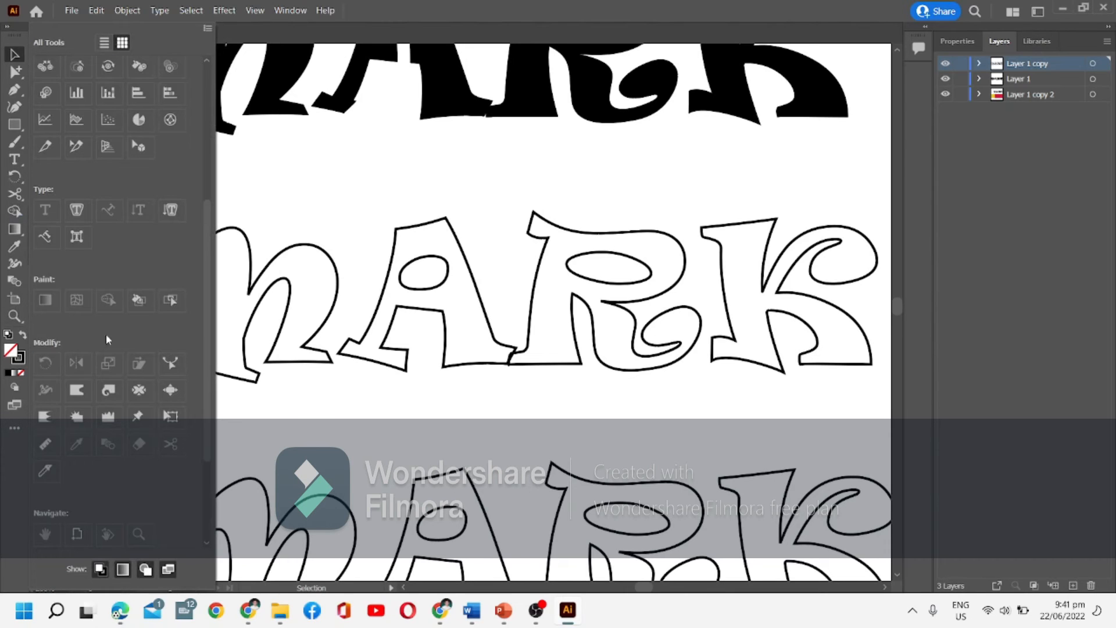
pyautogui.click(52, 476)
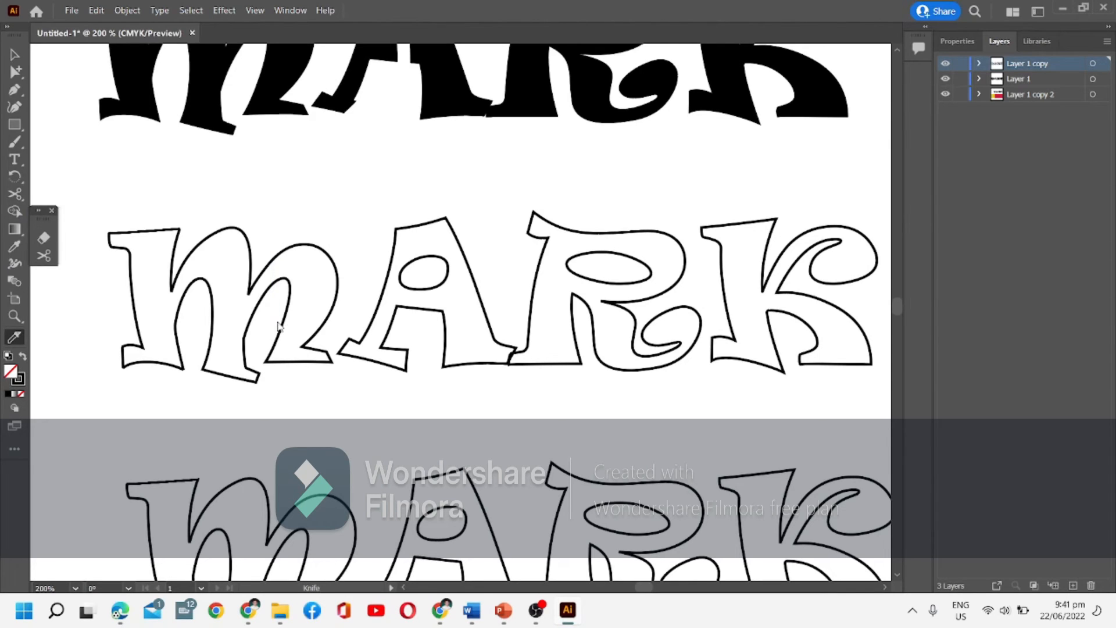
pyautogui.click(1037, 78)
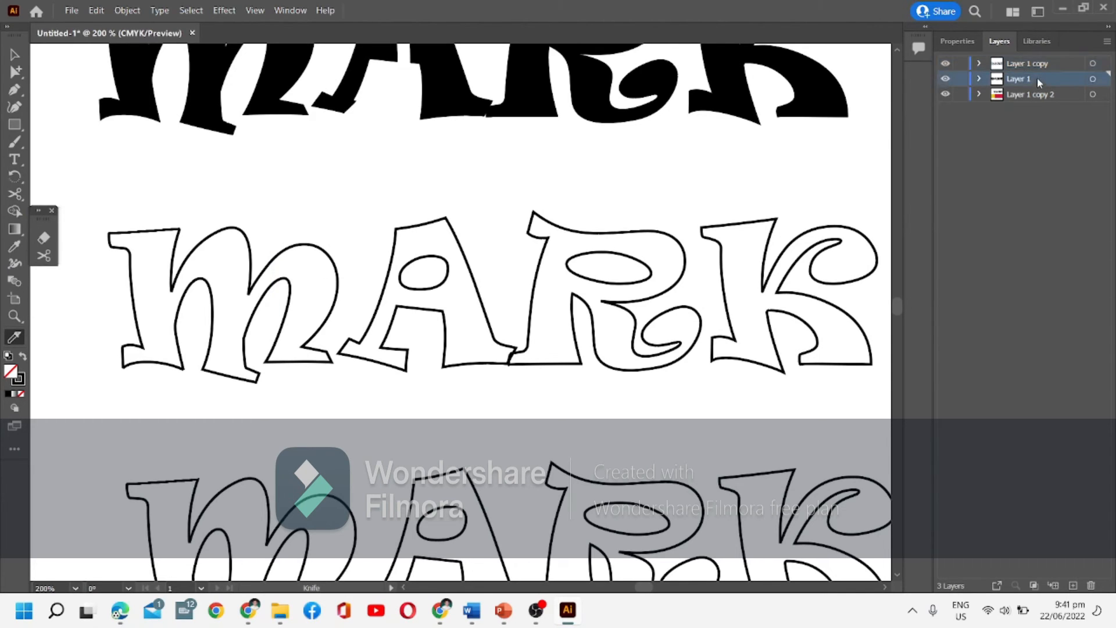
pyautogui.moveTo(610, 201); pyautogui.dragTo(615, 414)
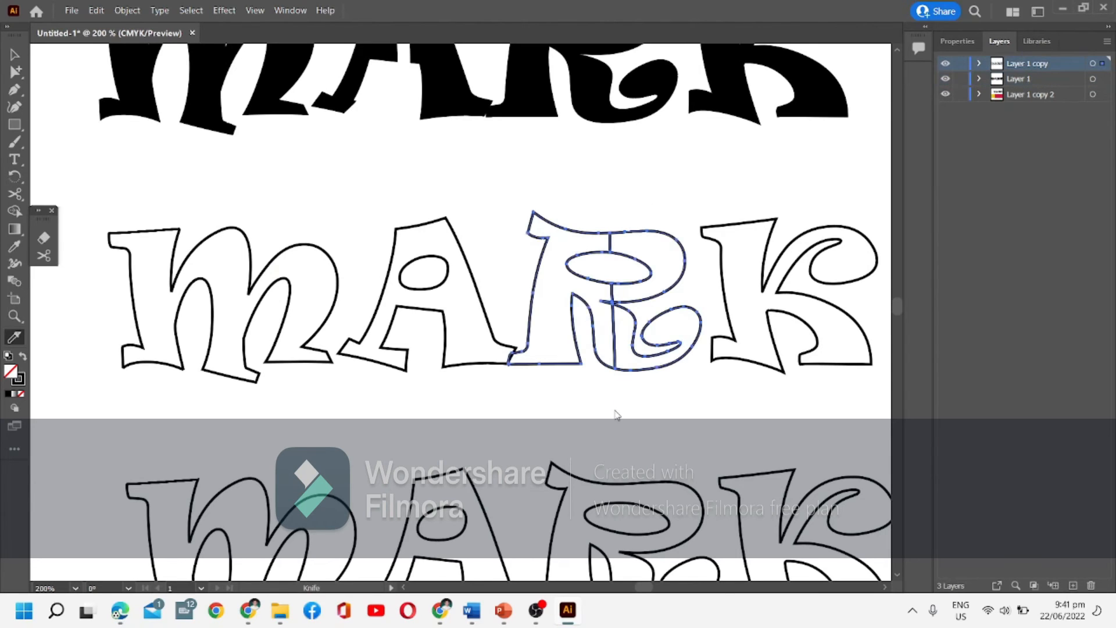
pyautogui.moveTo(645, 175); pyautogui.dragTo(652, 452)
pyautogui.moveTo(788, 196); pyautogui.dragTo(823, 462)
pyautogui.moveTo(626, 170)
pyautogui.mouseDown()
pyautogui.moveTo(679, 320)
pyautogui.moveTo(689, 371)
pyautogui.mouseUp()
pyautogui.moveTo(573, 165)
pyautogui.mouseDown()
pyautogui.moveTo(595, 363)
pyautogui.moveTo(554, 285)
pyautogui.moveTo(607, 184)
pyautogui.moveTo(709, 278)
pyautogui.moveTo(552, 306)
pyautogui.moveTo(586, 296)
pyautogui.moveTo(629, 181)
pyautogui.moveTo(685, 283)
pyautogui.moveTo(683, 388)
pyautogui.moveTo(681, 226)
pyautogui.moveTo(569, 311)
pyautogui.moveTo(603, 314)
pyautogui.mouseUp()
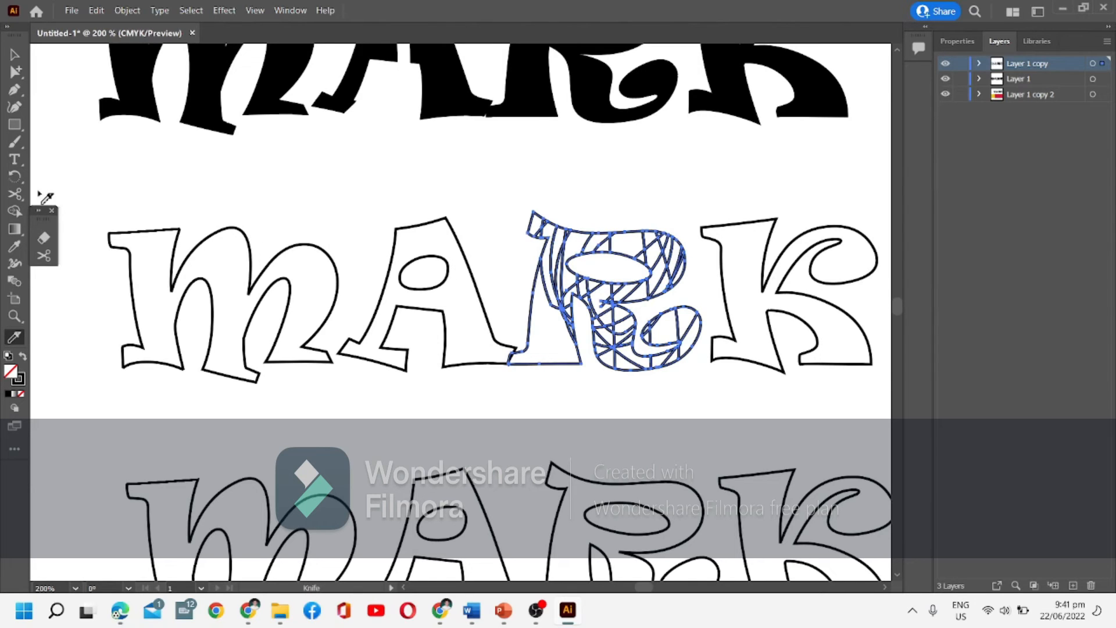
# - Select individual cut pieces inside the middle name's third letter with the Group Selection tool
pyautogui.click(16, 72)
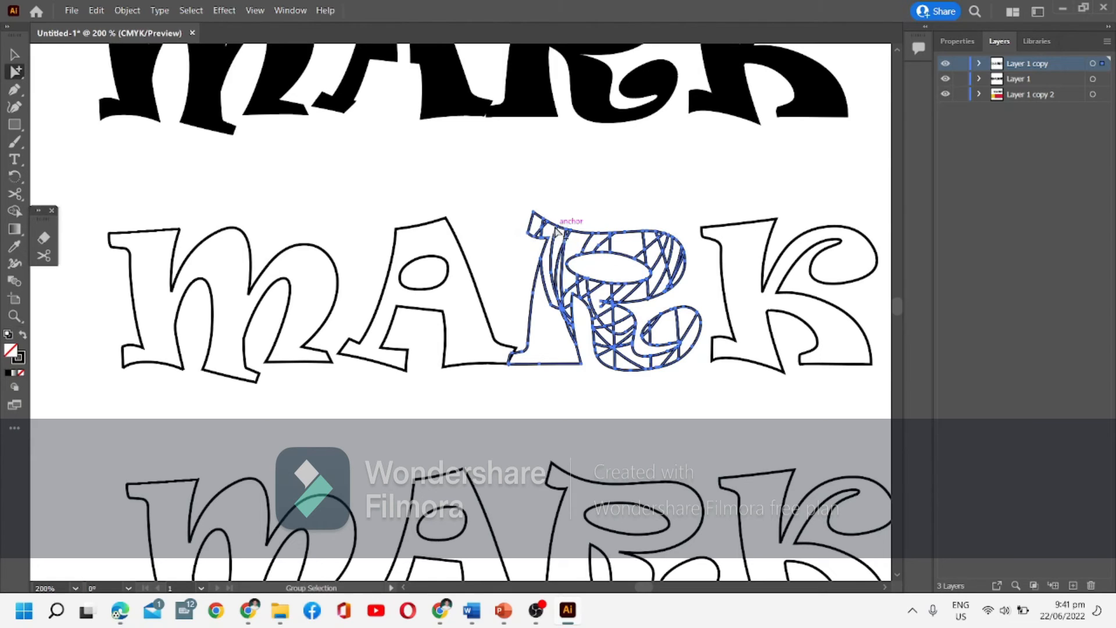
pyautogui.click(584, 230)
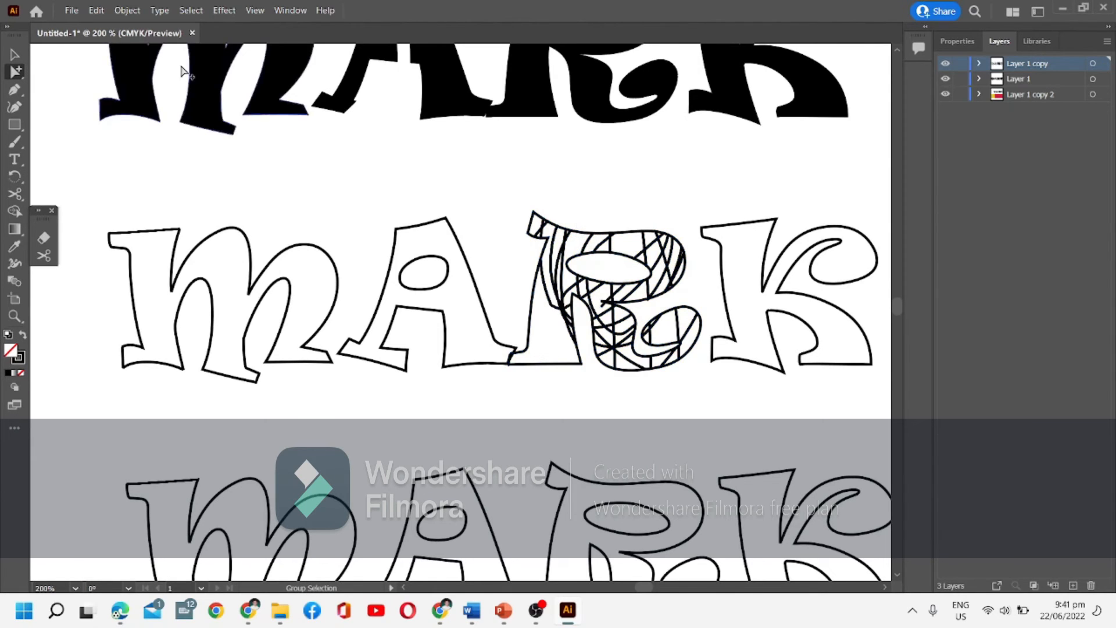
pyautogui.click(588, 230)
pyautogui.hscroll(-2, 558, 245)
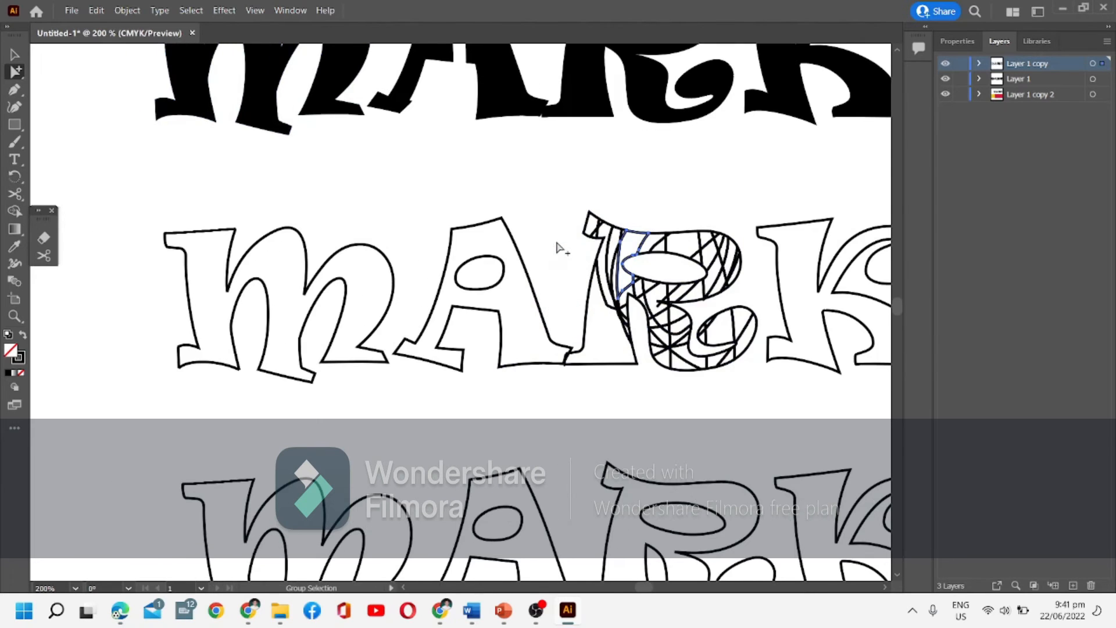
pyautogui.keyDown('shift'); pyautogui.click(653, 232); pyautogui.keyUp('shift')
pyautogui.click(620, 295)
# - Deselect the pieces and move the whole middle name slightly down and to the left
pyautogui.click(339, 204)
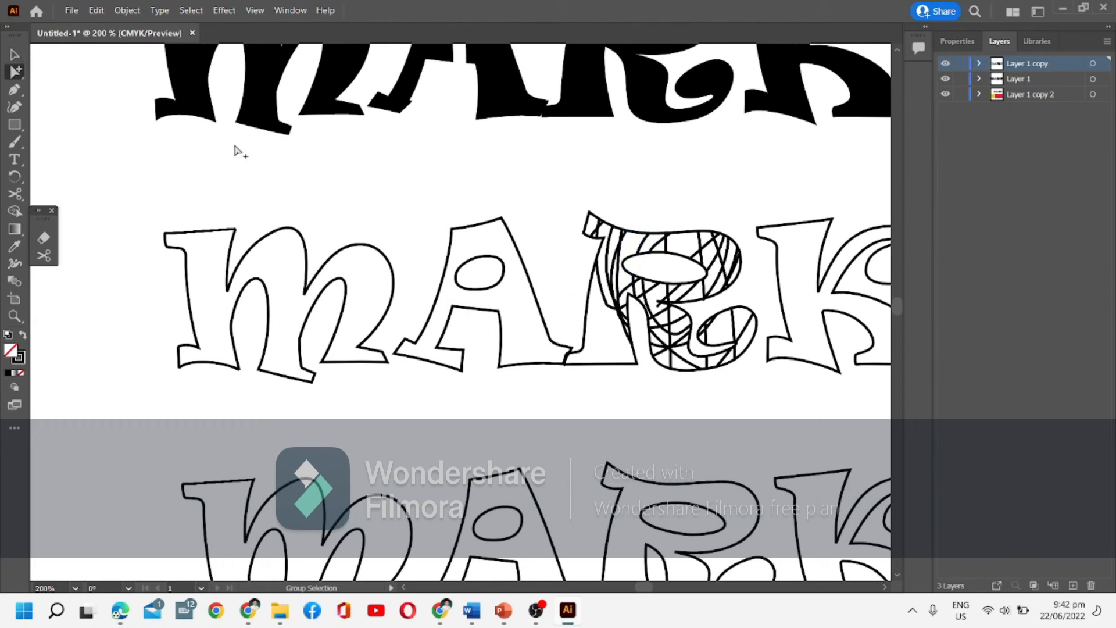
pyautogui.click(15, 54)
pyautogui.moveTo(673, 279); pyautogui.dragTo(618, 270)
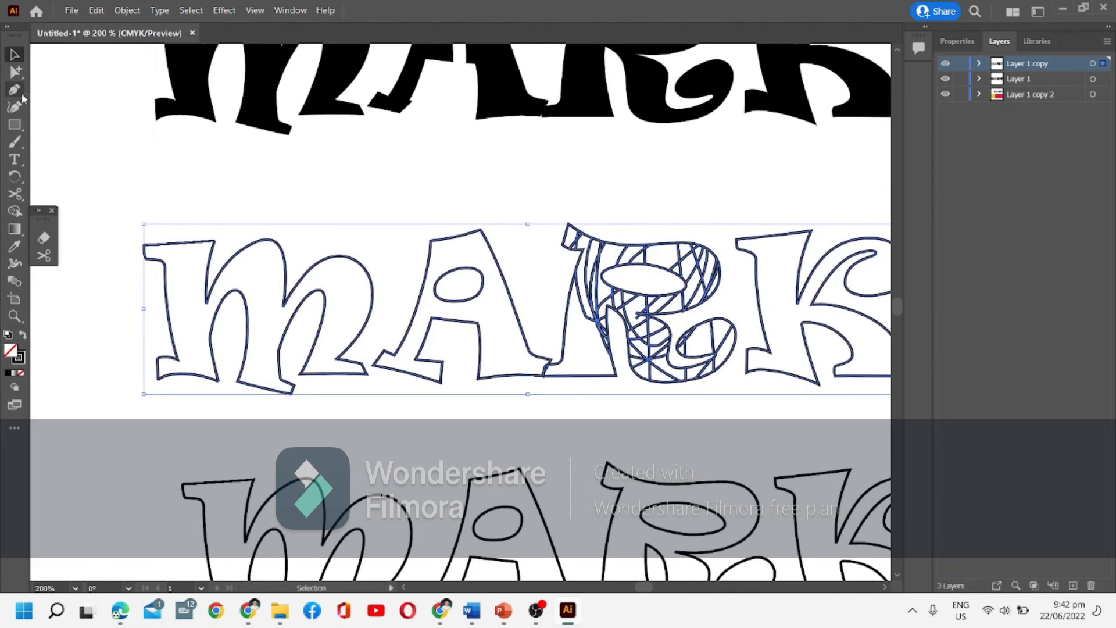
# - Try to pull a cut piece out of the third letter's upper part with the Direct Selection tool
pyautogui.click(15, 73)
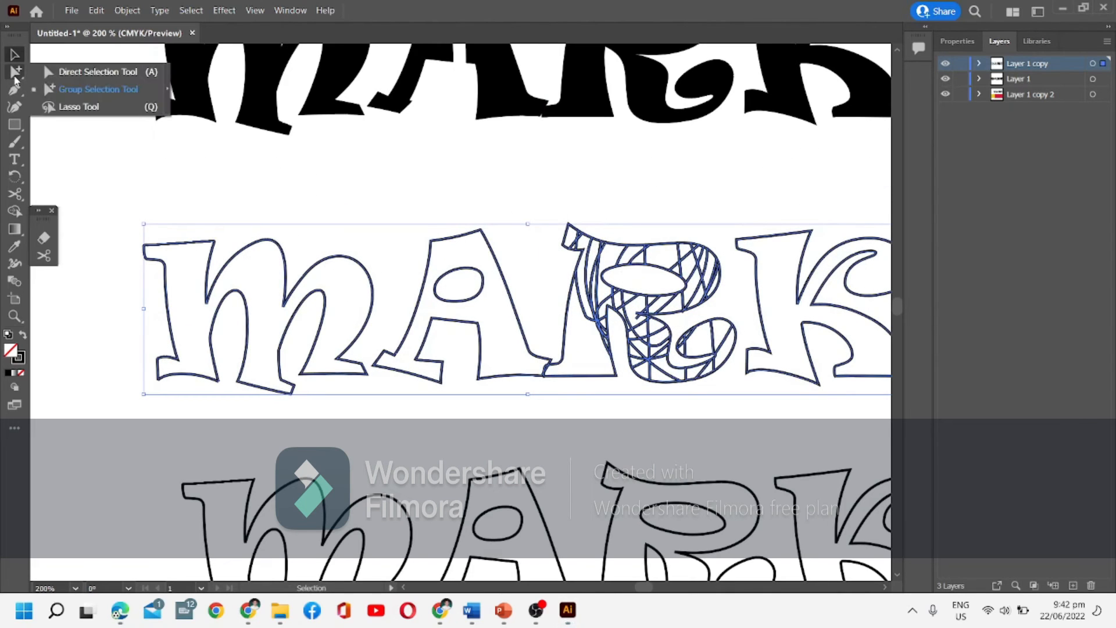
pyautogui.click(76, 73)
pyautogui.click(616, 262)
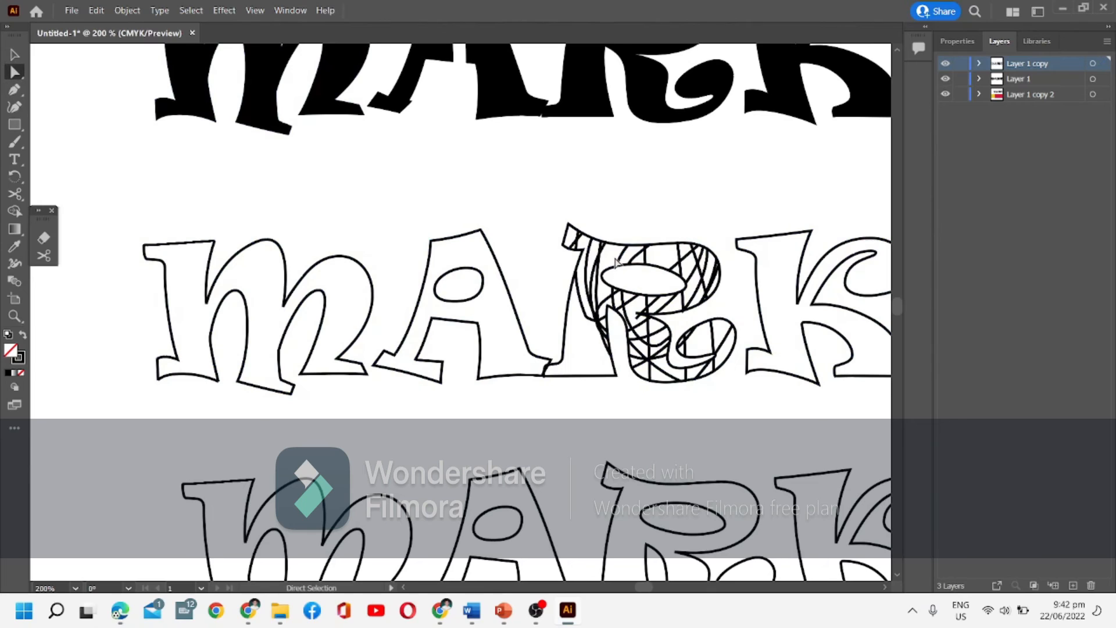
pyautogui.click(615, 243)
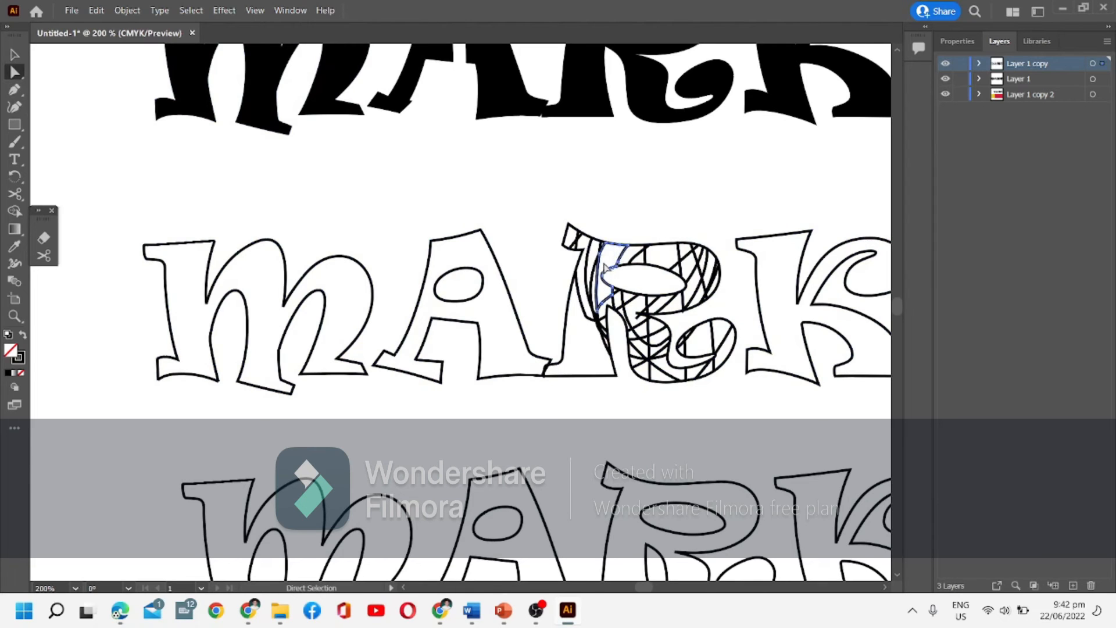
pyautogui.moveTo(607, 249); pyautogui.dragTo(619, 217)
pyautogui.moveTo(612, 256); pyautogui.dragTo(614, 205)
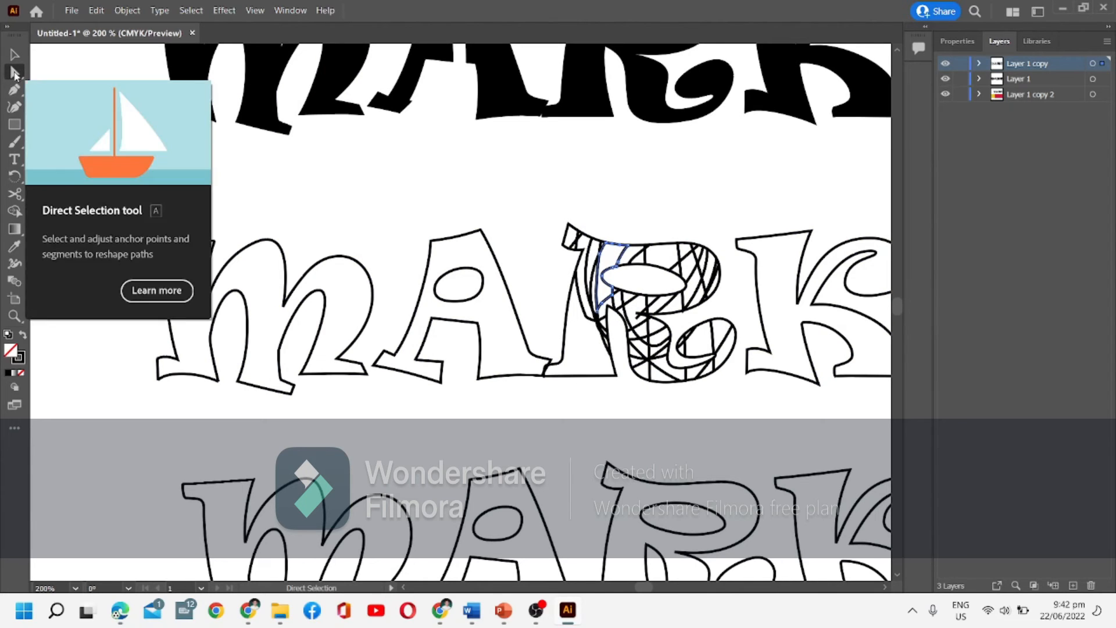
# - Move a single cut piece from the third letter's upper edge straight up, clear of the letter, using Group Selection
pyautogui.click(15, 72)
pyautogui.click(89, 95)
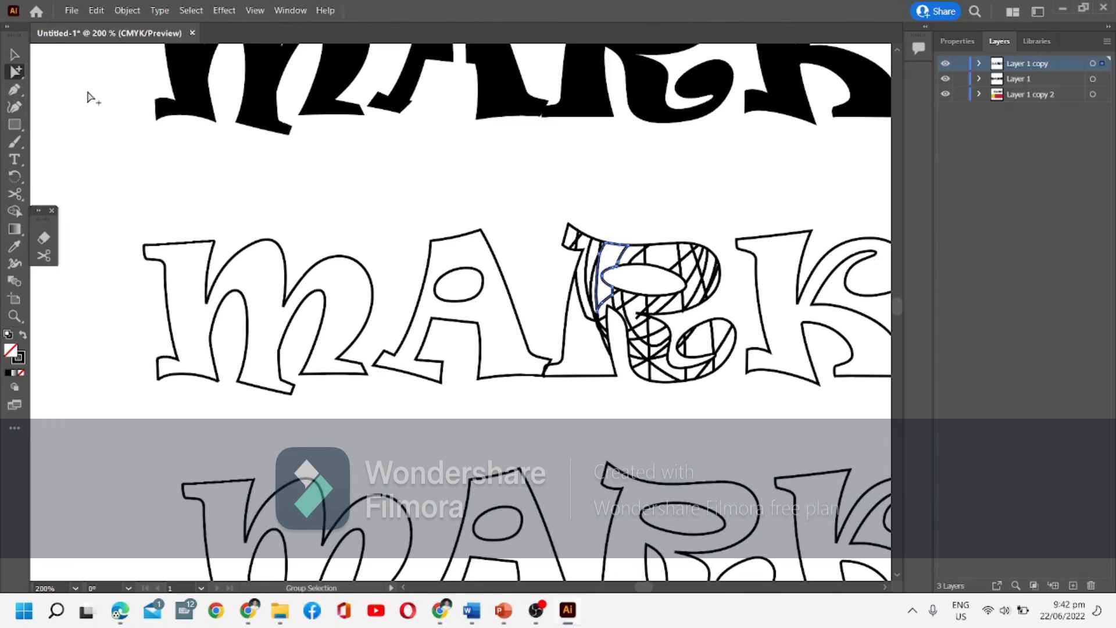
pyautogui.click(674, 266)
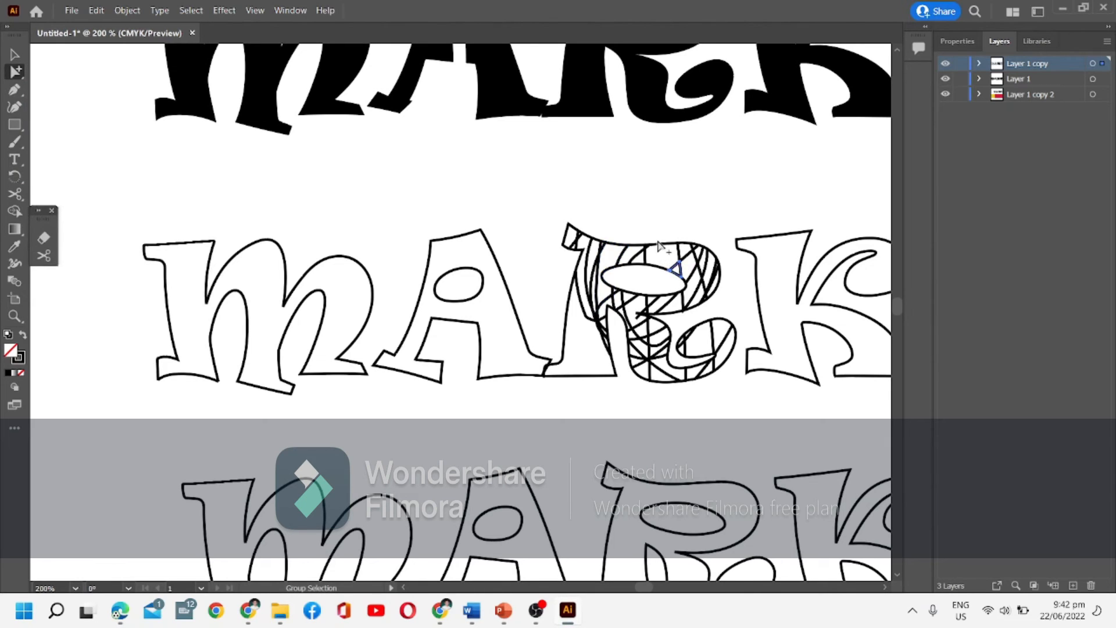
pyautogui.click(677, 272)
pyautogui.press('Up')
pyautogui.press('Up')
pyautogui.press('Up')
pyautogui.press('Up')
pyautogui.press('Up')
pyautogui.press('Up')
pyautogui.press('Up')
pyautogui.press('Up')
pyautogui.press('Up')
pyautogui.press('Up')
pyautogui.press('Up')
pyautogui.press('Up')
pyautogui.press('Up')
pyautogui.press('Up')
pyautogui.press('Up')
pyautogui.press('Up')
pyautogui.press('Up')
pyautogui.press('Up')
pyautogui.press('Up')
pyautogui.press('Up')
pyautogui.press('Up')
pyautogui.press('Up')
pyautogui.press('Up')
pyautogui.press('Up')
pyautogui.hscroll(-1, 671, 268)
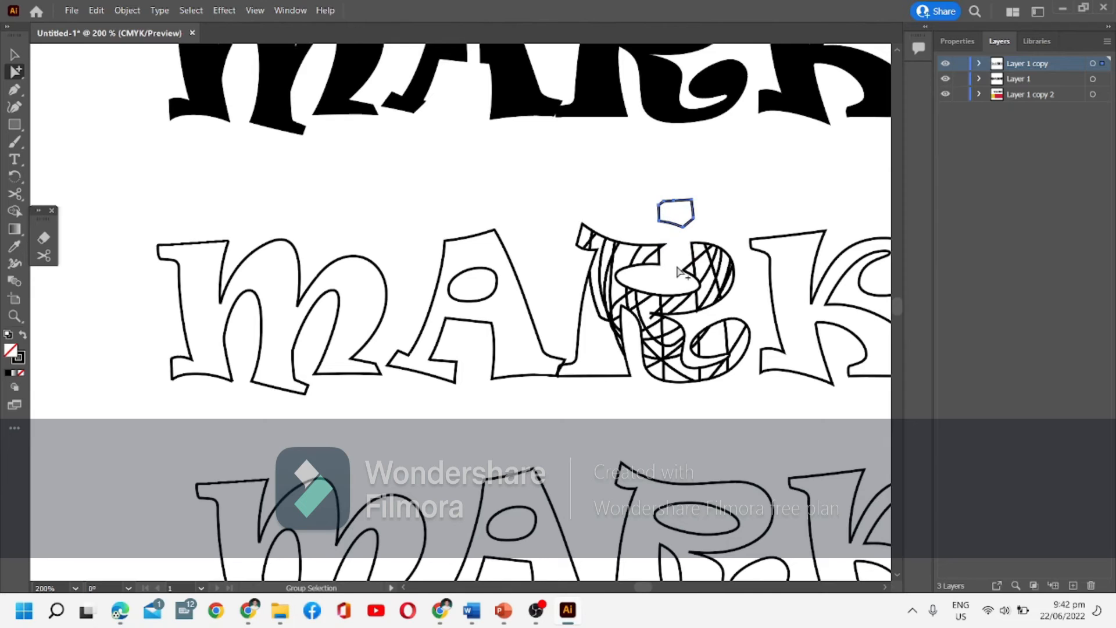
# - Fill the detached piece above the third letter with solid black
pyautogui.click(8, 372)
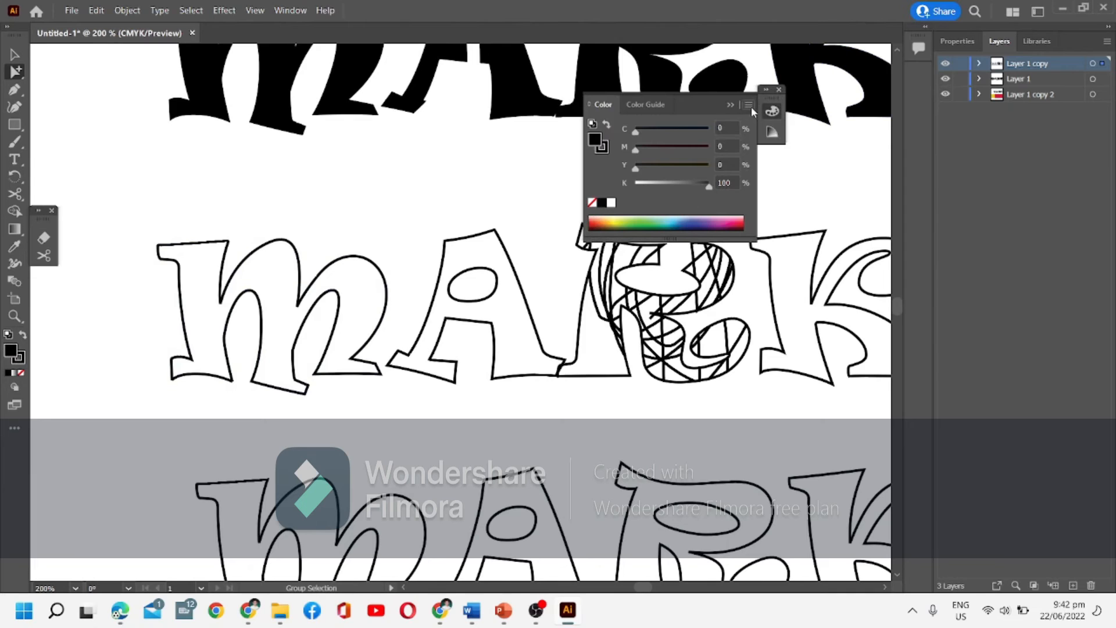
pyautogui.click(729, 106)
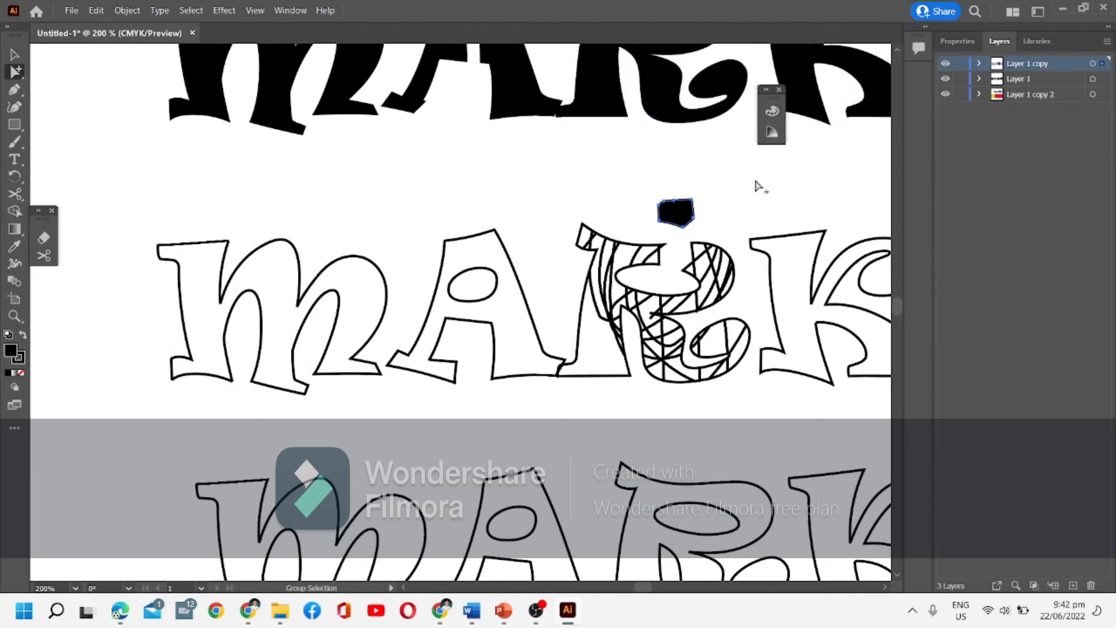
# - Try to fill another cut piece in the third letter's upper part with pink CC6D88
pyautogui.click(648, 260)
pyautogui.click(615, 237)
pyautogui.click(627, 261)
pyautogui.doubleClick(10, 350)
pyautogui.click(455, 240)
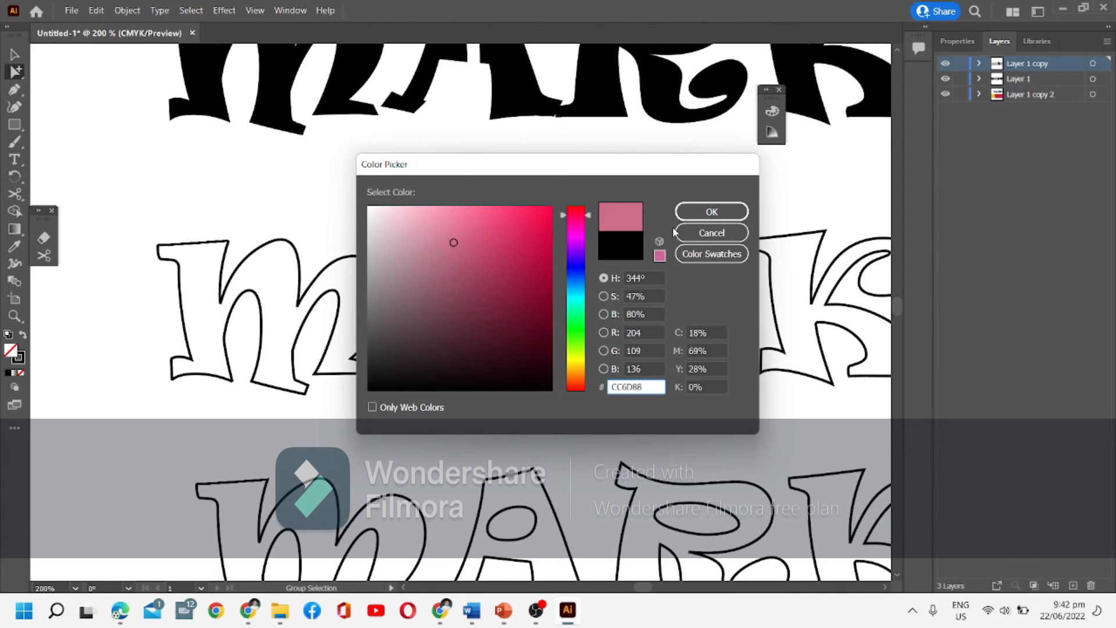
pyautogui.click(711, 212)
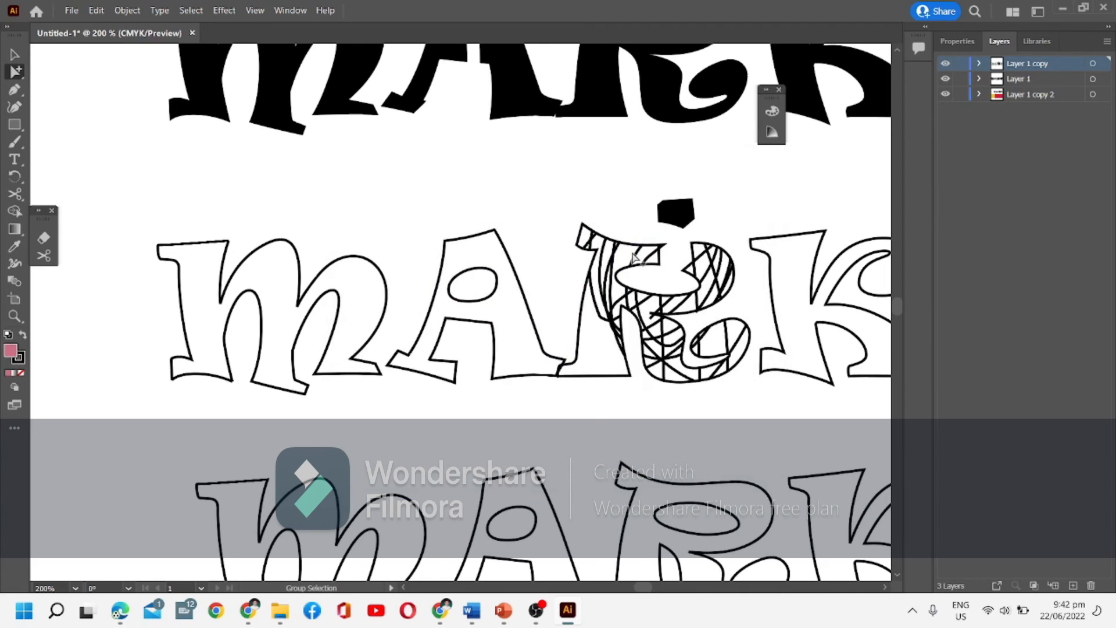
# - Move the whole middle name slightly left and up, and deselect it
pyautogui.press('v')
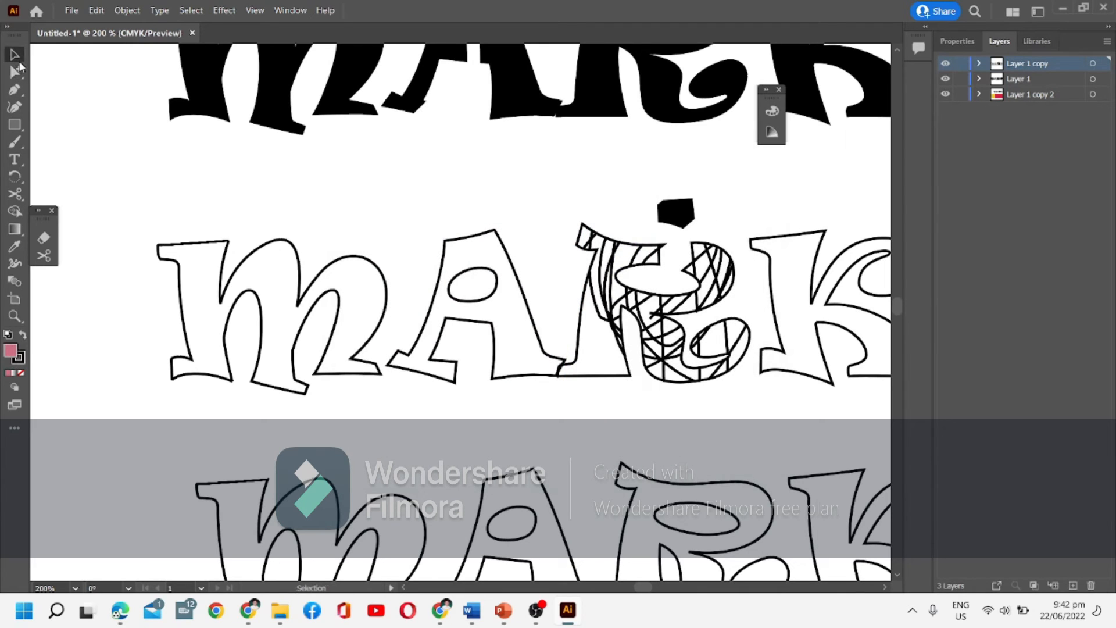
pyautogui.click(627, 241)
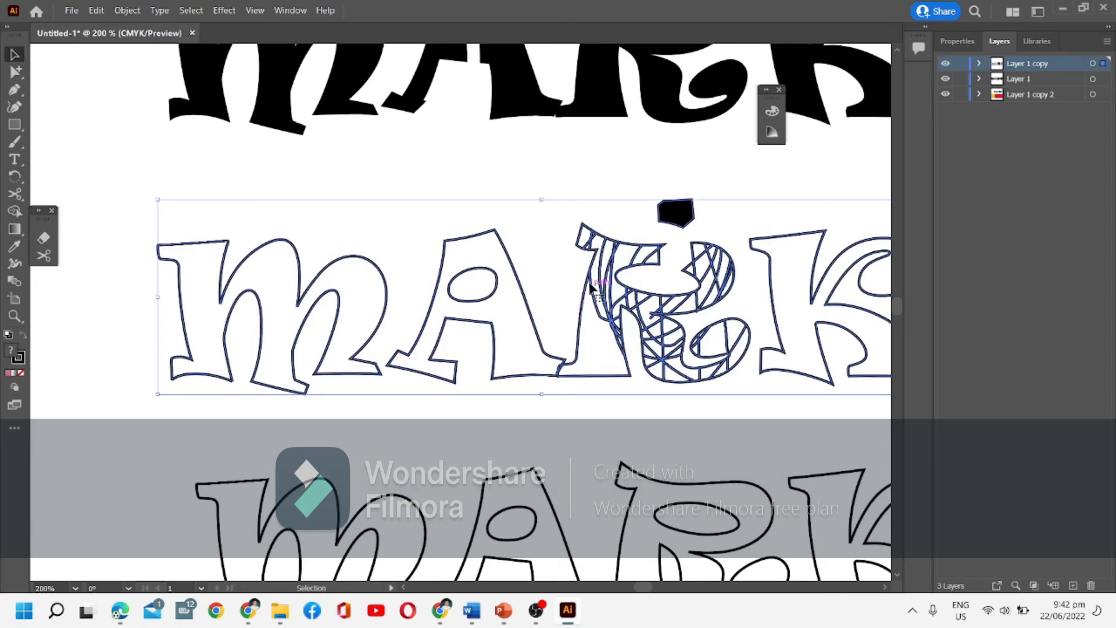
pyautogui.click(627, 268)
pyautogui.click(584, 235)
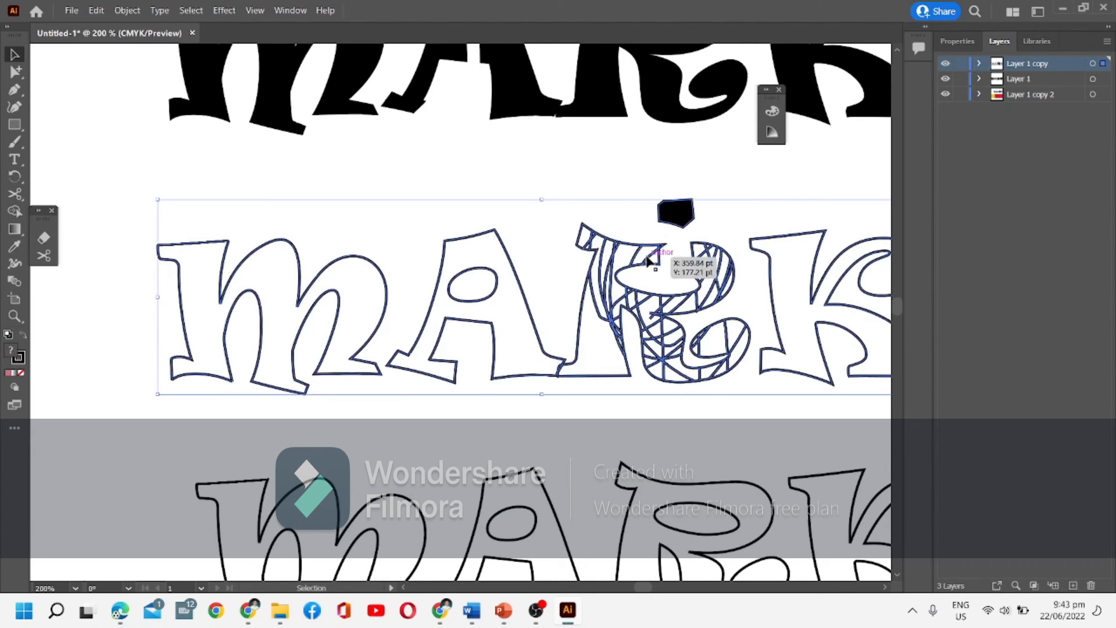
pyautogui.moveTo(649, 261); pyautogui.dragTo(606, 235)
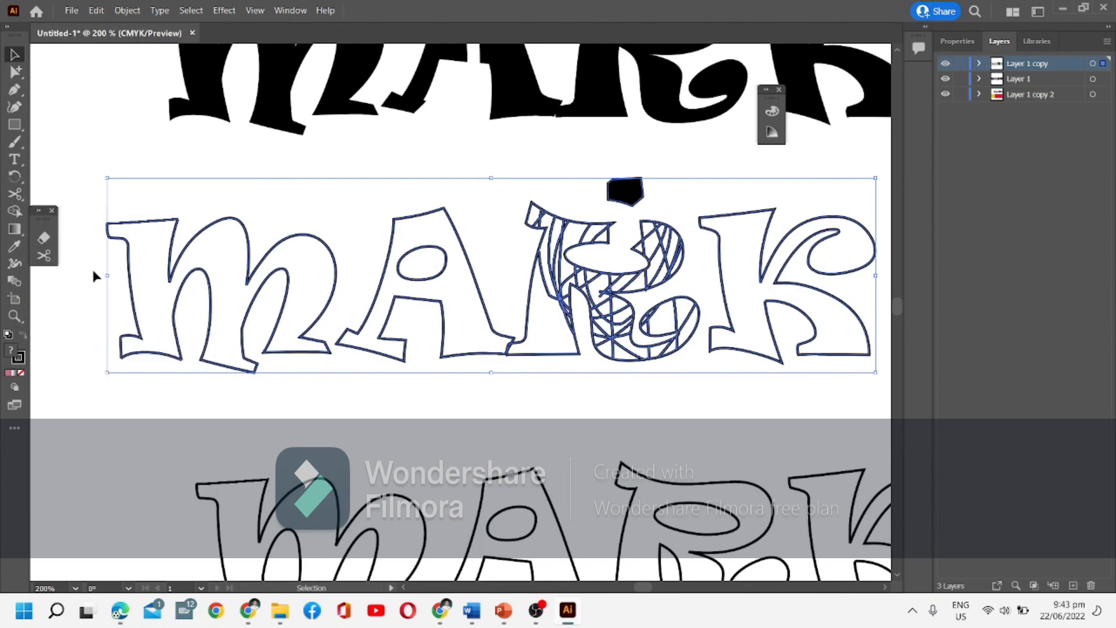
pyautogui.click(16, 72)
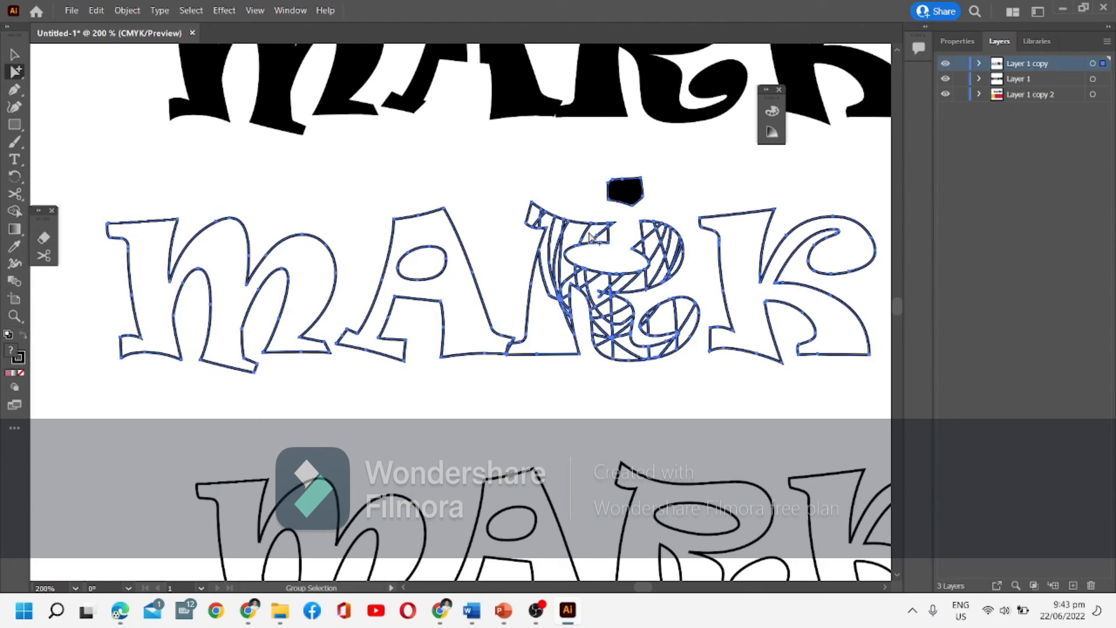
pyautogui.moveTo(609, 242); pyautogui.dragTo(636, 256)
pyautogui.hotkey('ctrl', 'shift', 'a')
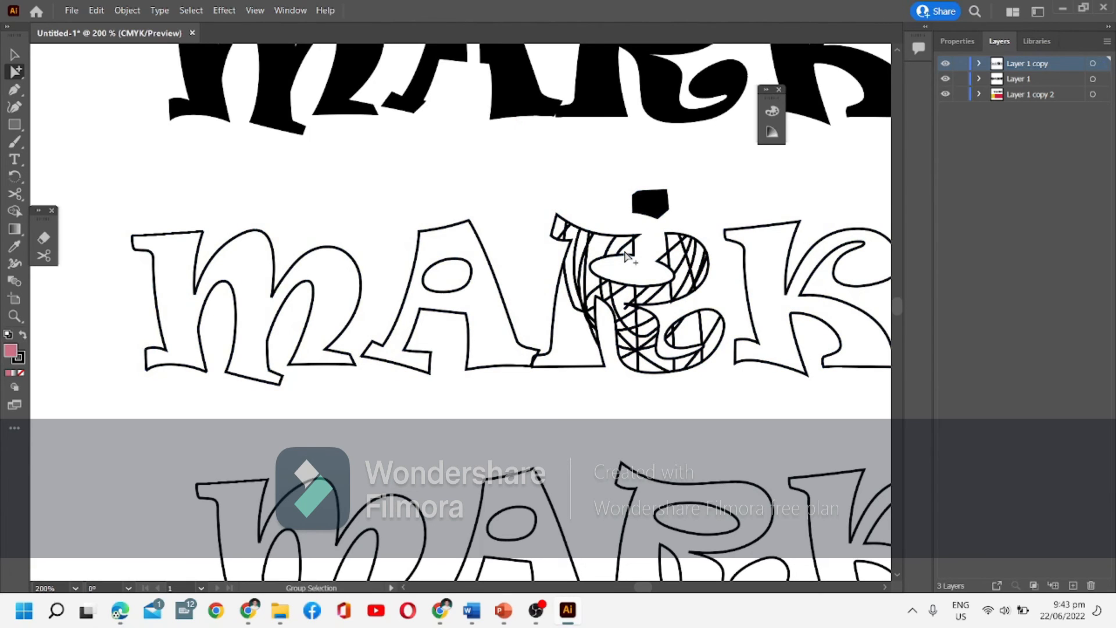
# - Move the curved cut piece beside the third letter's oval opening straight up, clear of the letter, using Group Selection
pyautogui.click(584, 234)
pyautogui.click(599, 247)
pyautogui.click(606, 232)
pyautogui.press('Up')
pyautogui.press('Up')
pyautogui.press('Up')
pyautogui.press('Up')
pyautogui.press('Up')
pyautogui.press('Up')
pyautogui.press('Up')
pyautogui.press('Up')
pyautogui.press('Up')
pyautogui.press('Up')
pyautogui.press('Up')
pyautogui.press('Up')
pyautogui.press('Up')
pyautogui.press('Up')
pyautogui.press('Up')
pyautogui.press('Up')
pyautogui.press('Up')
pyautogui.press('Up')
pyautogui.press('Up')
pyautogui.press('Up')
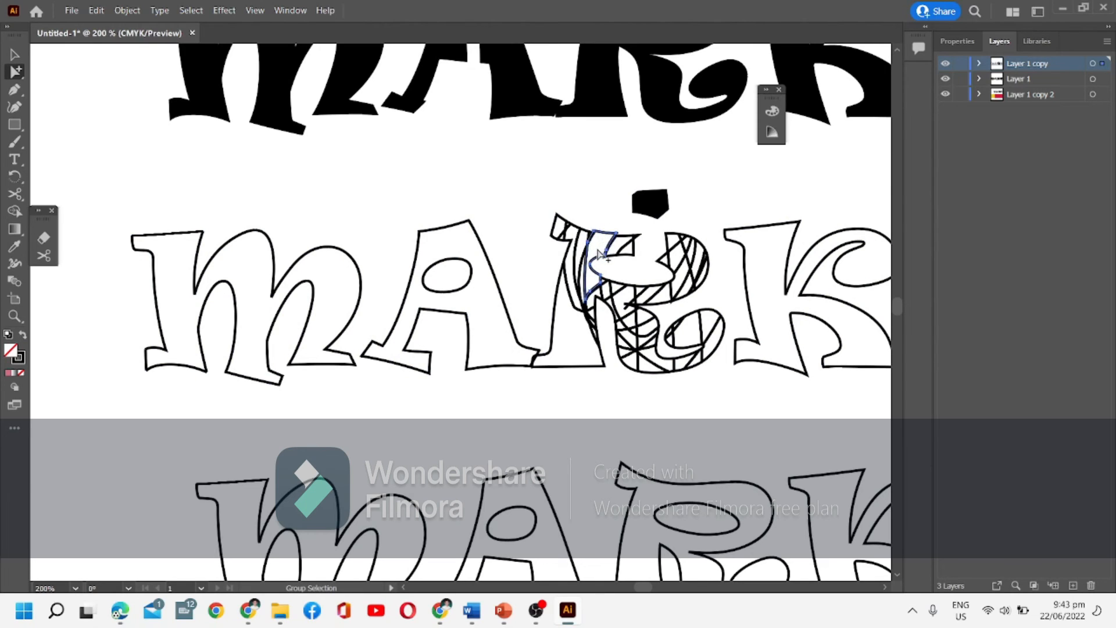
pyautogui.press('Up')
pyautogui.press('Up')
pyautogui.press('Up')
pyautogui.press('Up')
pyautogui.press('Up')
pyautogui.press('Up')
pyautogui.press('Up')
pyautogui.press('Up')
pyautogui.press('Up')
pyautogui.press('Up')
pyautogui.press('Up')
pyautogui.press('Up')
pyautogui.press('Up')
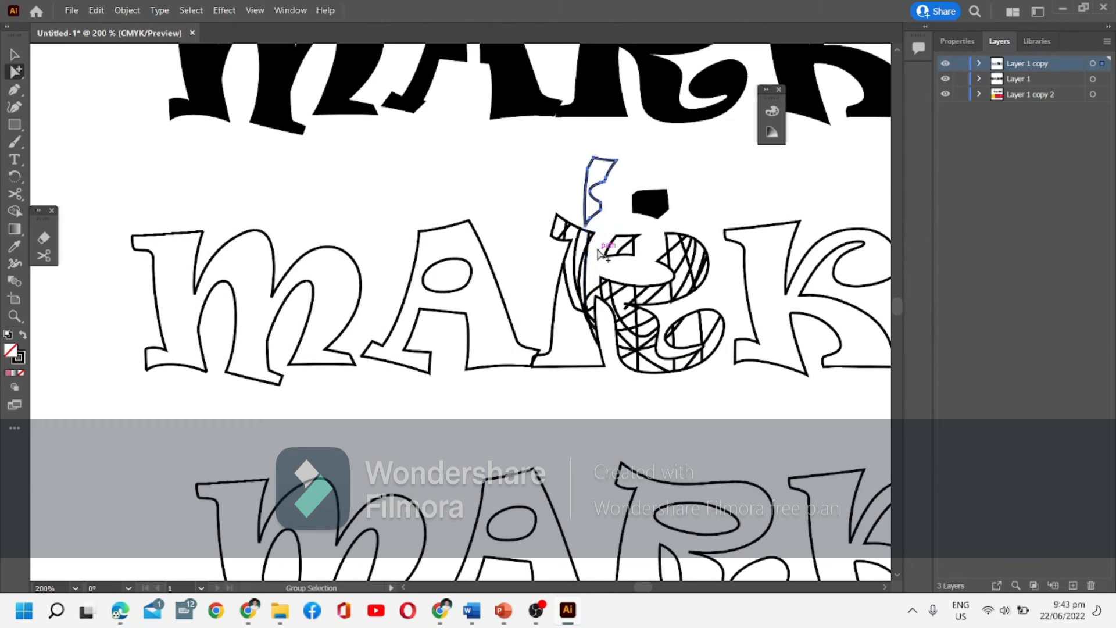
# - Move the small corner piece at the third letter's upper-left tip up and slightly right, clear of the letter
pyautogui.click(556, 230)
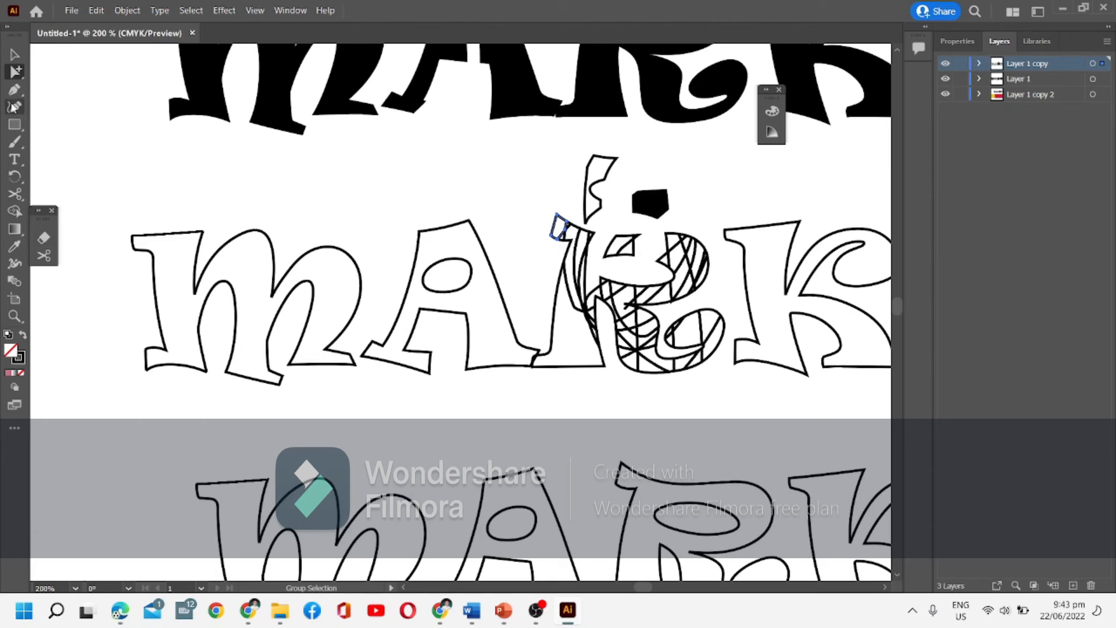
pyautogui.moveTo(552, 234); pyautogui.dragTo(563, 227)
pyautogui.hotkey('shift', 'Up')
pyautogui.hotkey('shift', 'Up')
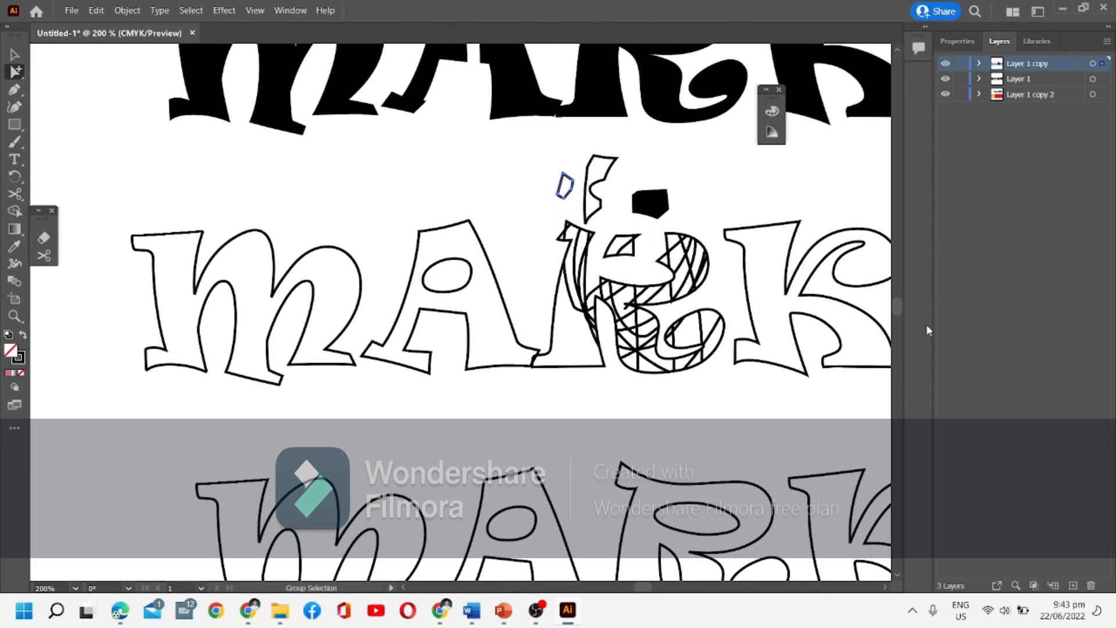
# - Show the Pathfinder options and place them beside the artboard's yellow and red rounded rectangles
pyautogui.moveTo(901, 305); pyautogui.dragTo(901, 312)
pyautogui.hotkey('ctrl', '-')
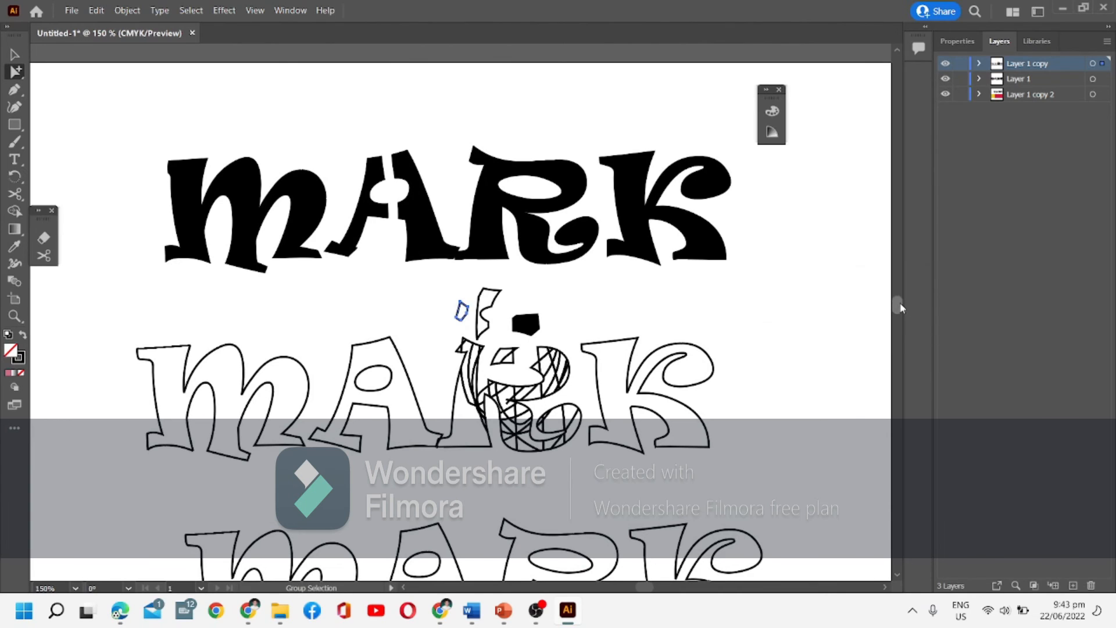
pyautogui.scroll(1, 901, 307)
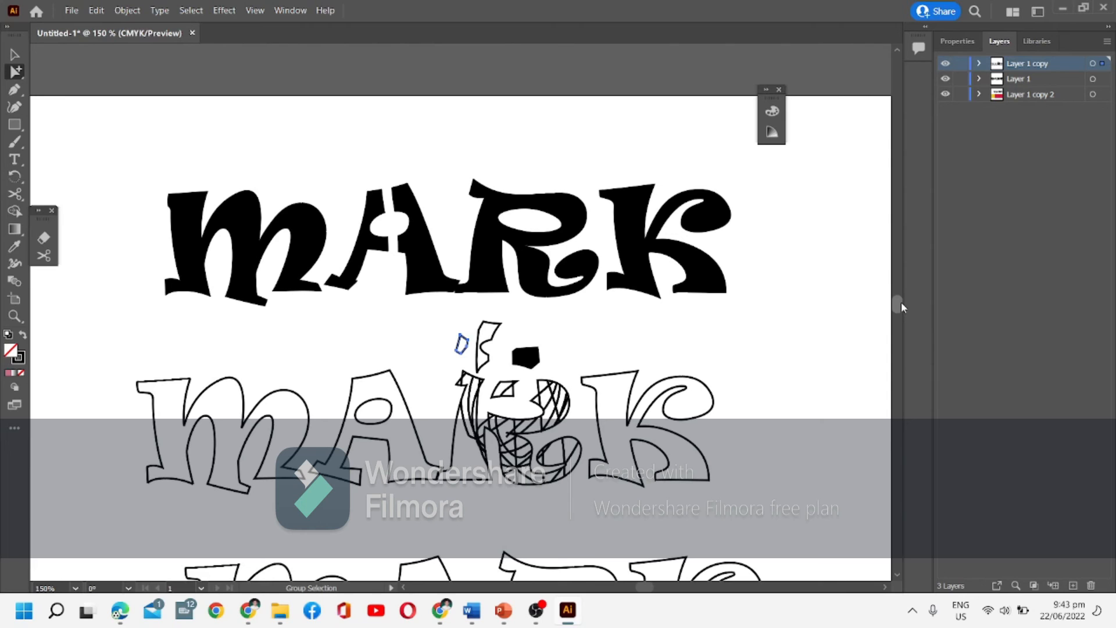
pyautogui.moveTo(898, 308); pyautogui.dragTo(898, 320)
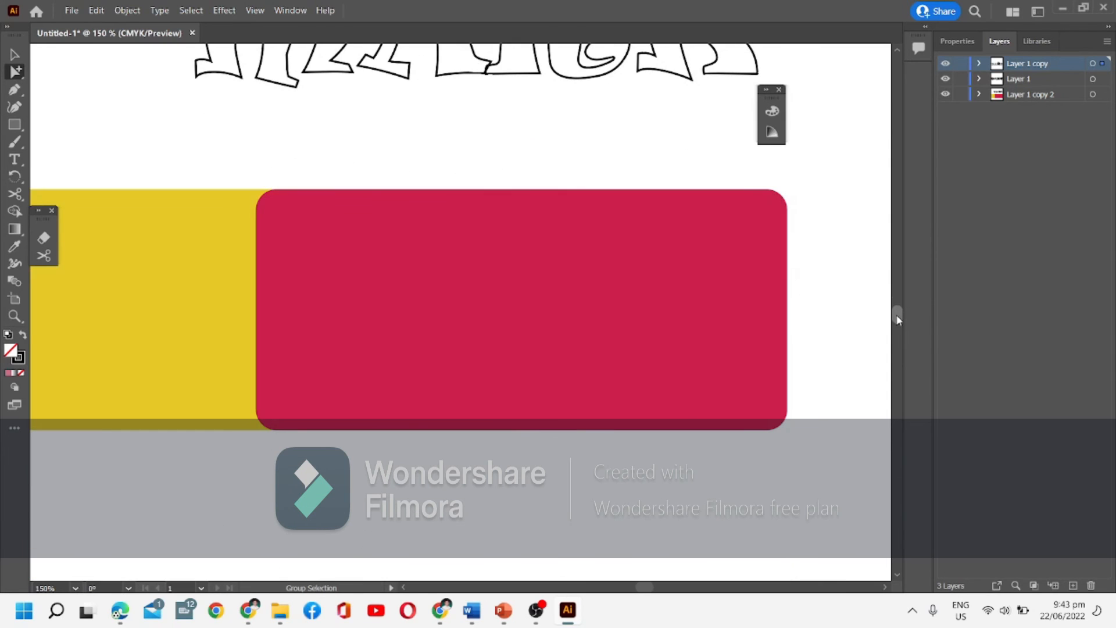
pyautogui.hotkey('ctrl', '-')
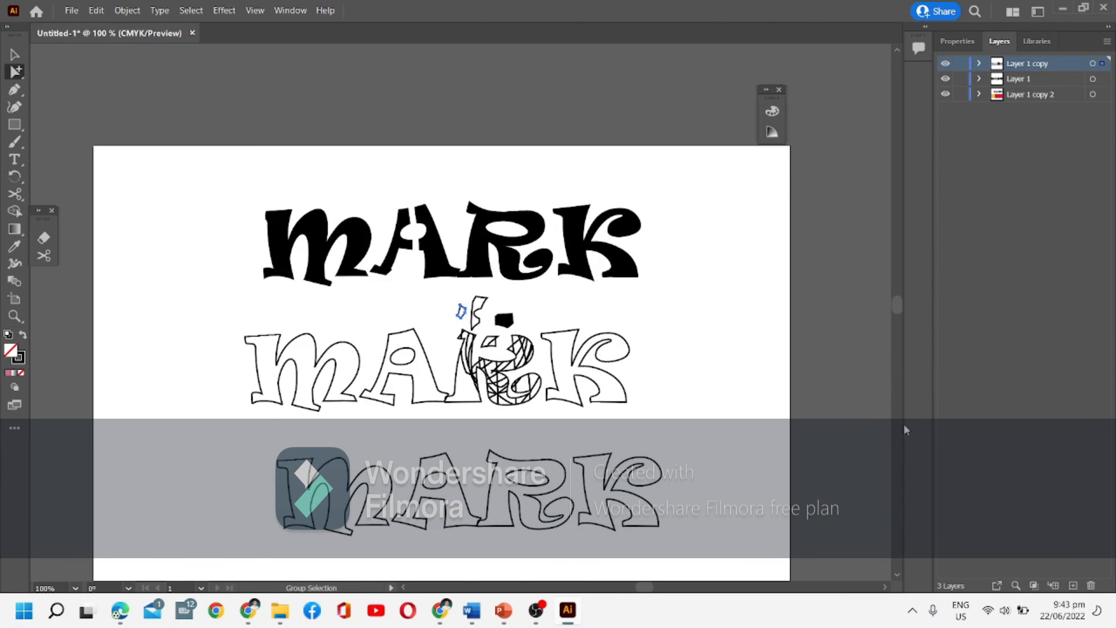
pyautogui.scroll(-1, 902, 578)
pyautogui.scroll(-5, 894, 577)
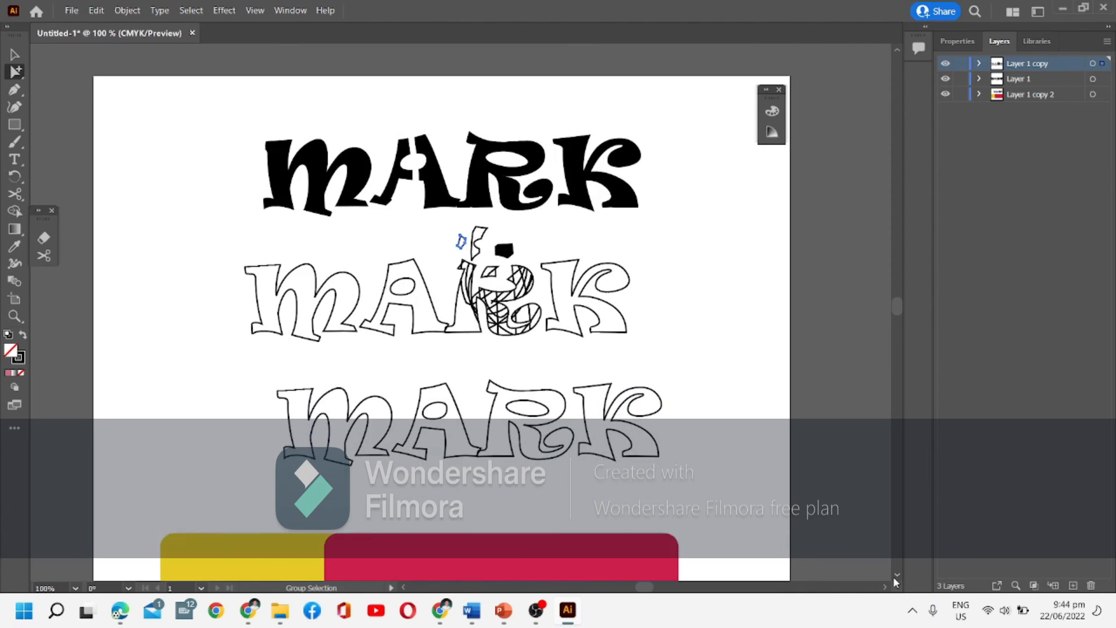
pyautogui.scroll(-4, 898, 577)
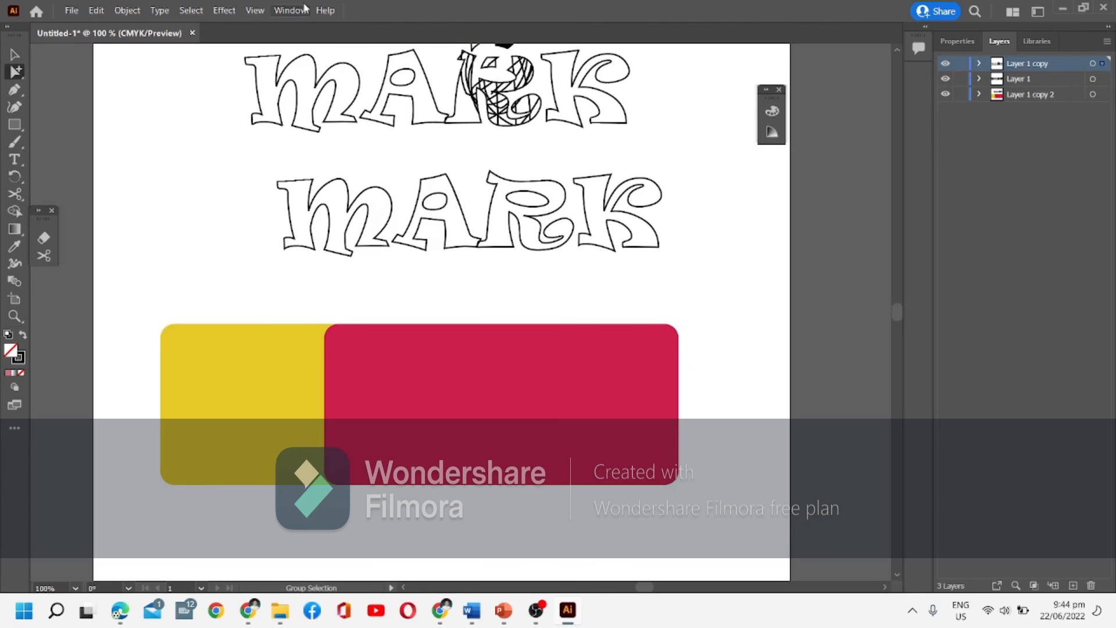
pyautogui.click(290, 12)
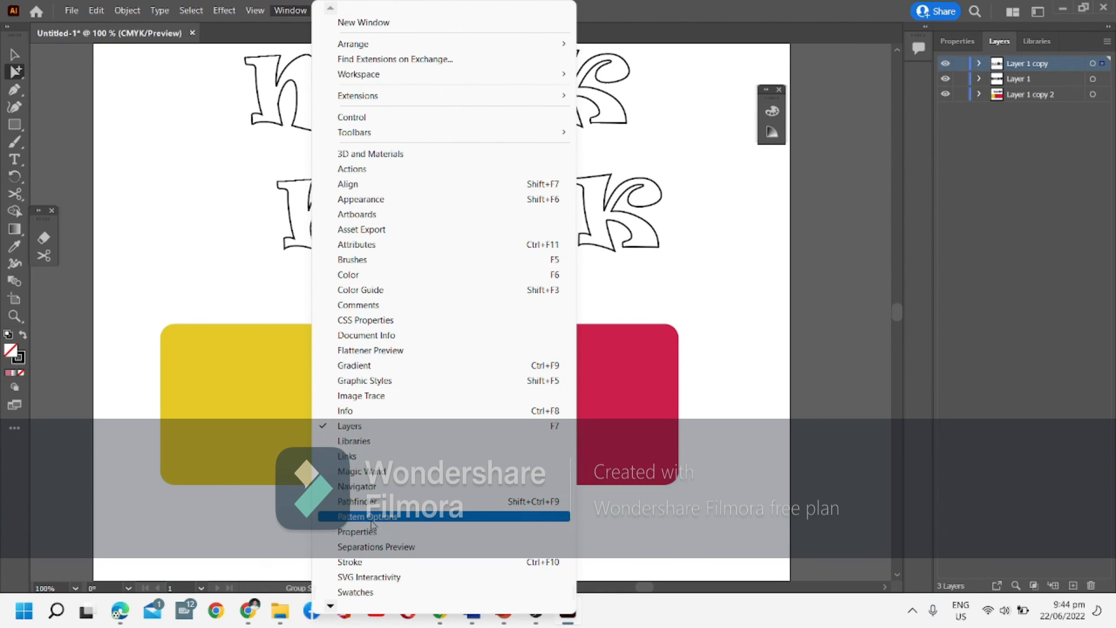
pyautogui.click(378, 504)
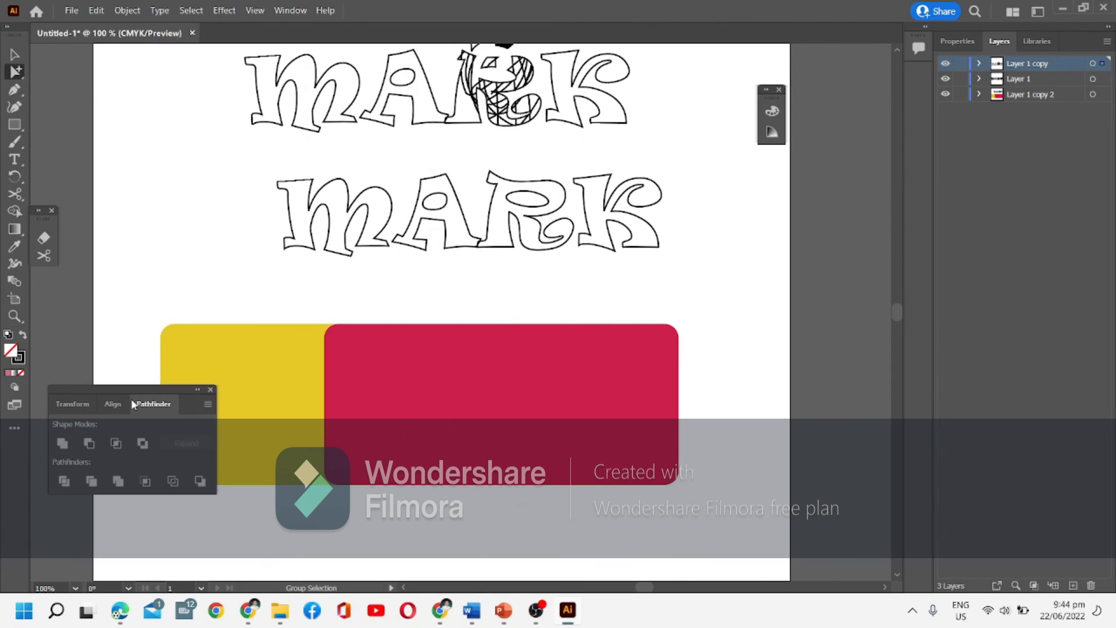
pyautogui.moveTo(125, 394); pyautogui.dragTo(841, 320)
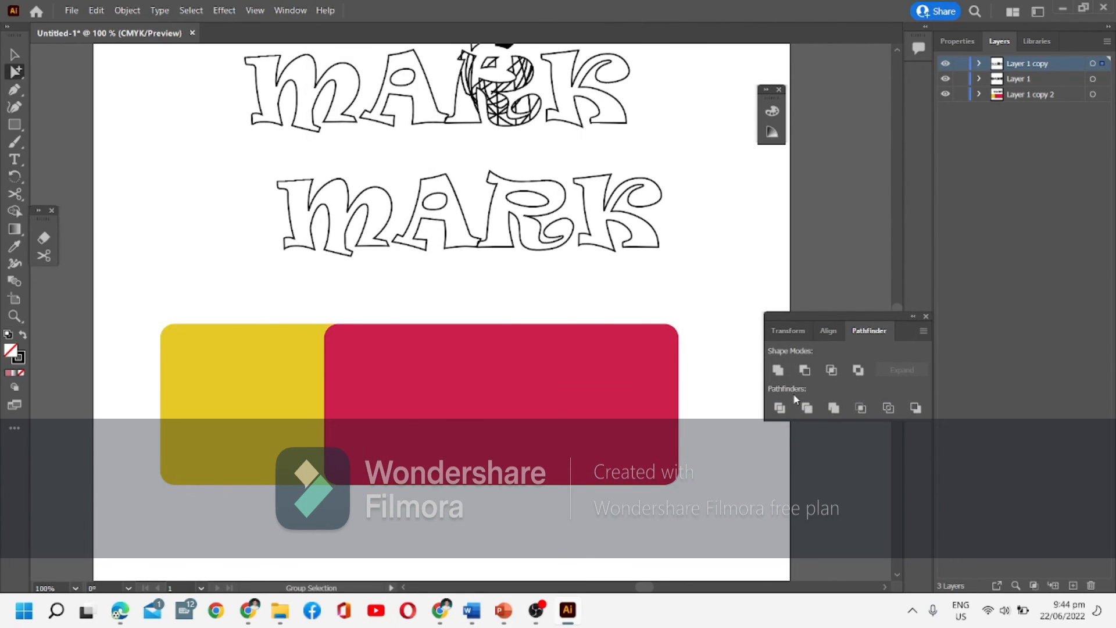
# - Move the red rounded rectangle down and left so it overlaps the yellow rectangle's lower-right area
pyautogui.click(519, 343)
pyautogui.click(268, 425)
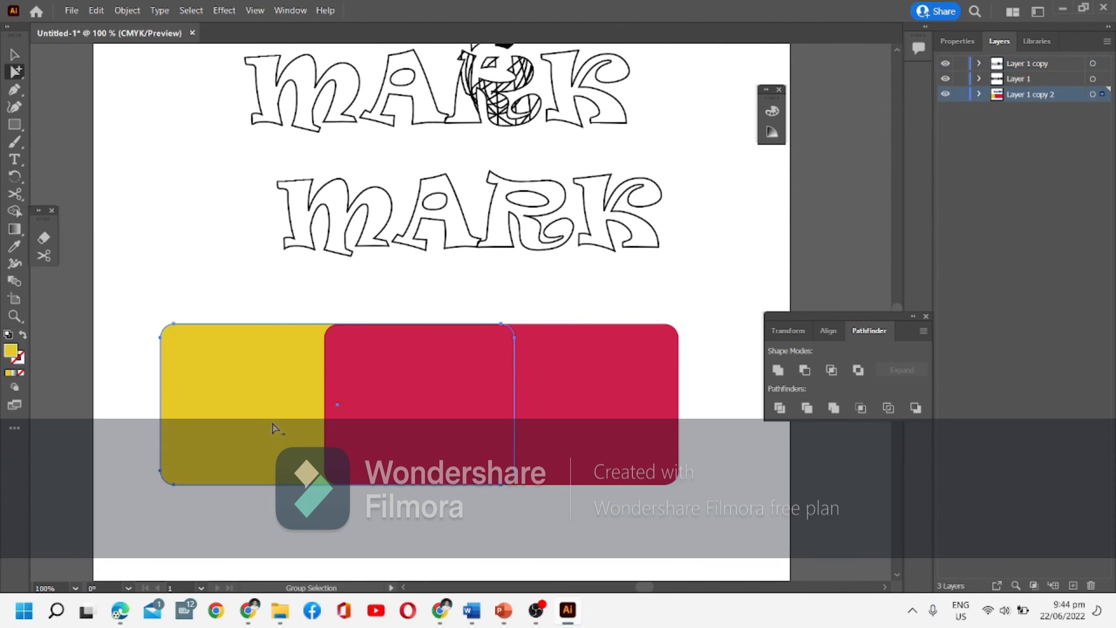
pyautogui.click(573, 400)
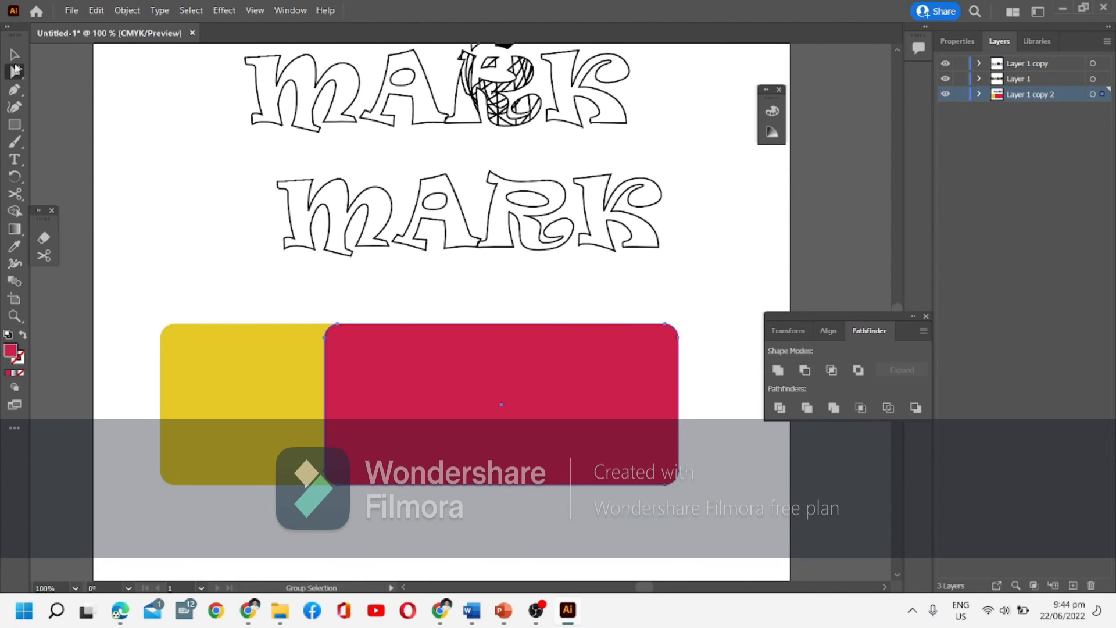
pyautogui.click(14, 55)
pyautogui.moveTo(131, 310); pyautogui.dragTo(701, 506)
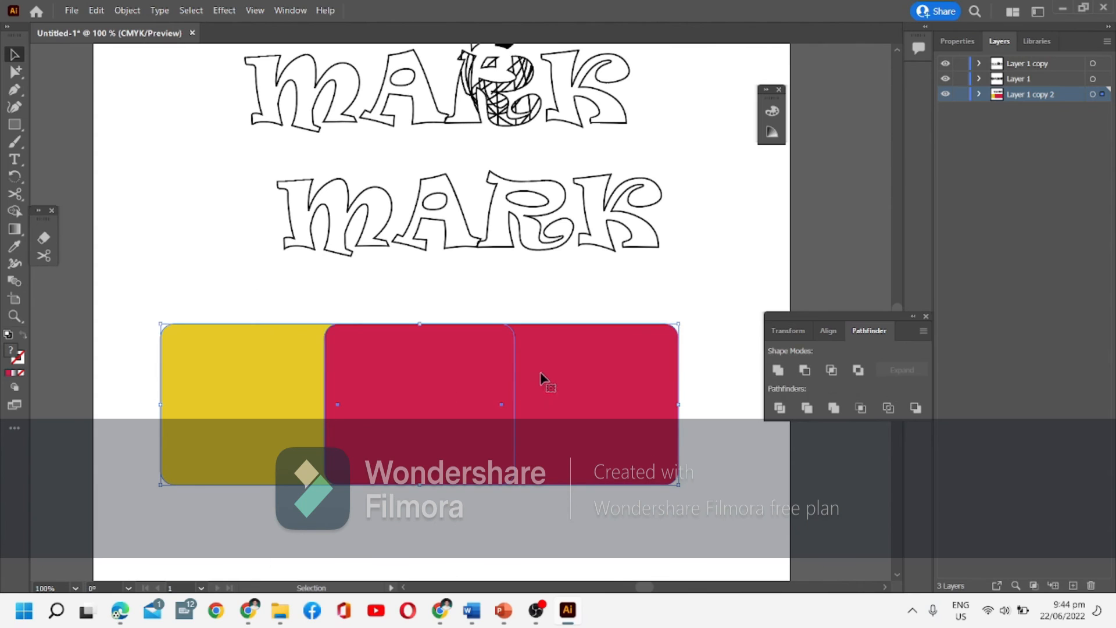
pyautogui.moveTo(588, 371)
pyautogui.mouseDown()
pyautogui.moveTo(573, 400)
pyautogui.moveTo(587, 371)
pyautogui.mouseUp()
pyautogui.click(193, 227)
pyautogui.moveTo(523, 427); pyautogui.dragTo(424, 491)
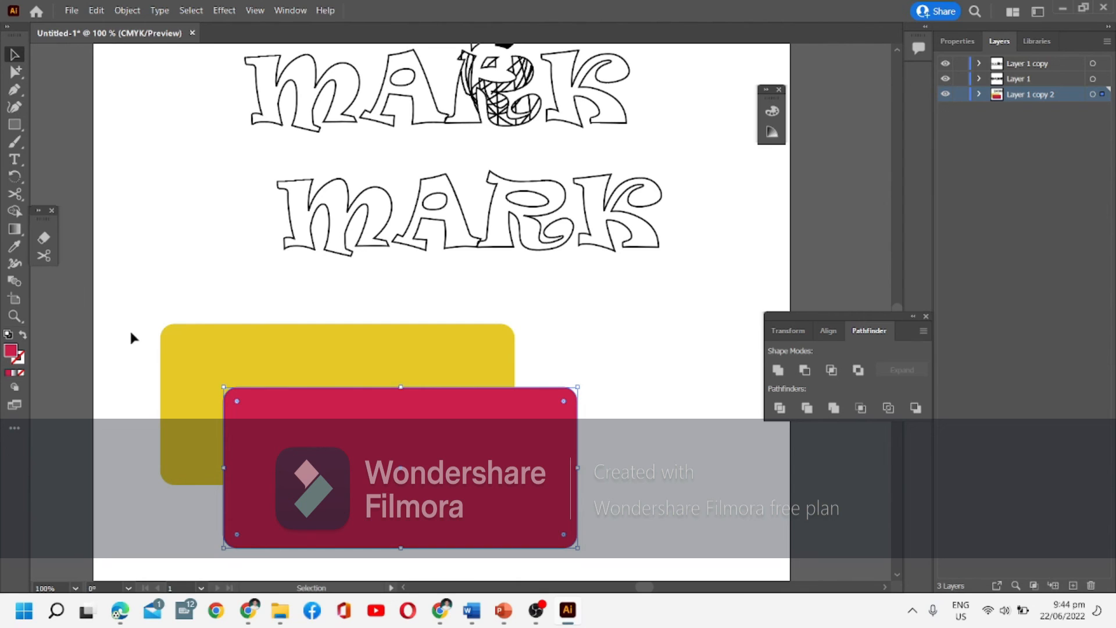
# - Try uniting the overlapping yellow and red rectangles and shifting the merged shape, and undo both changes
pyautogui.moveTo(129, 297); pyautogui.dragTo(621, 557)
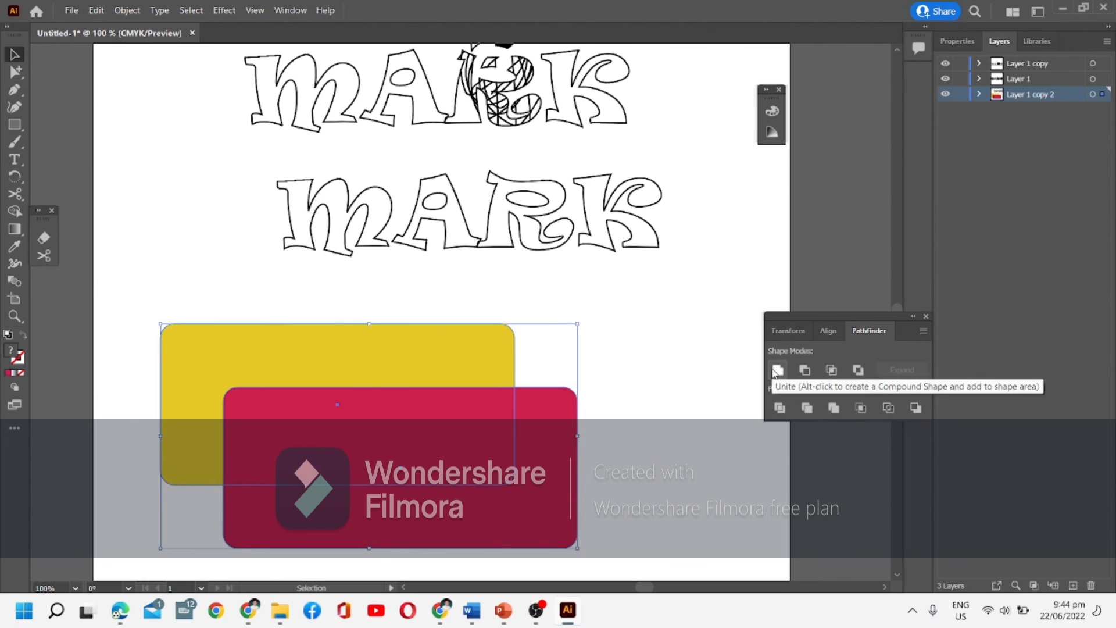
pyautogui.click(777, 371)
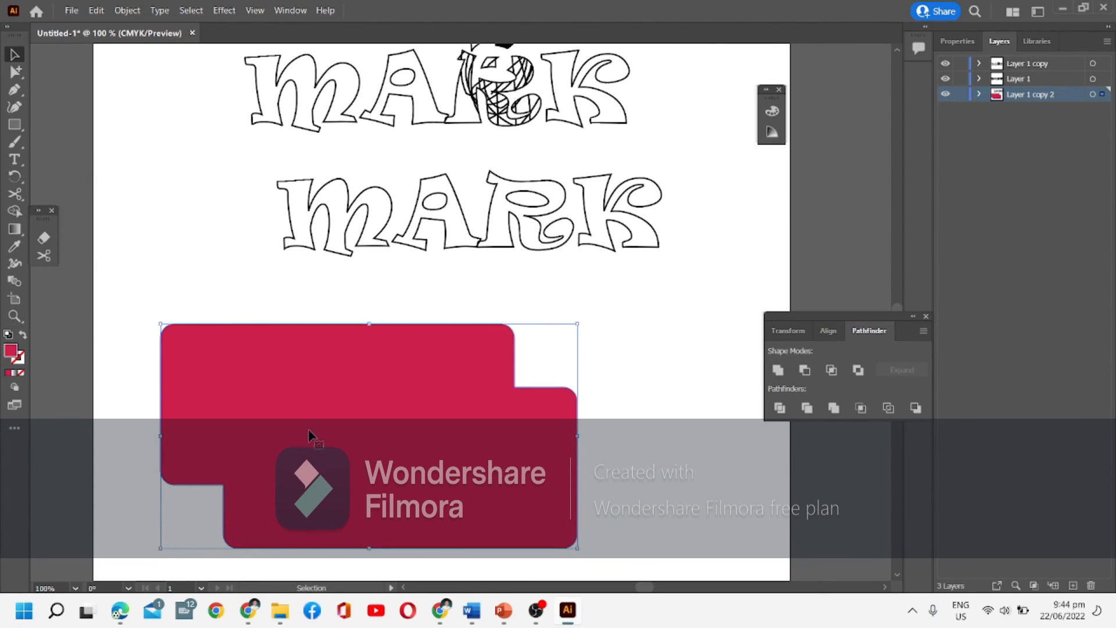
pyautogui.click(166, 239)
pyautogui.moveTo(264, 390)
pyautogui.mouseDown()
pyautogui.moveTo(436, 414)
pyautogui.moveTo(268, 386)
pyautogui.mouseUp()
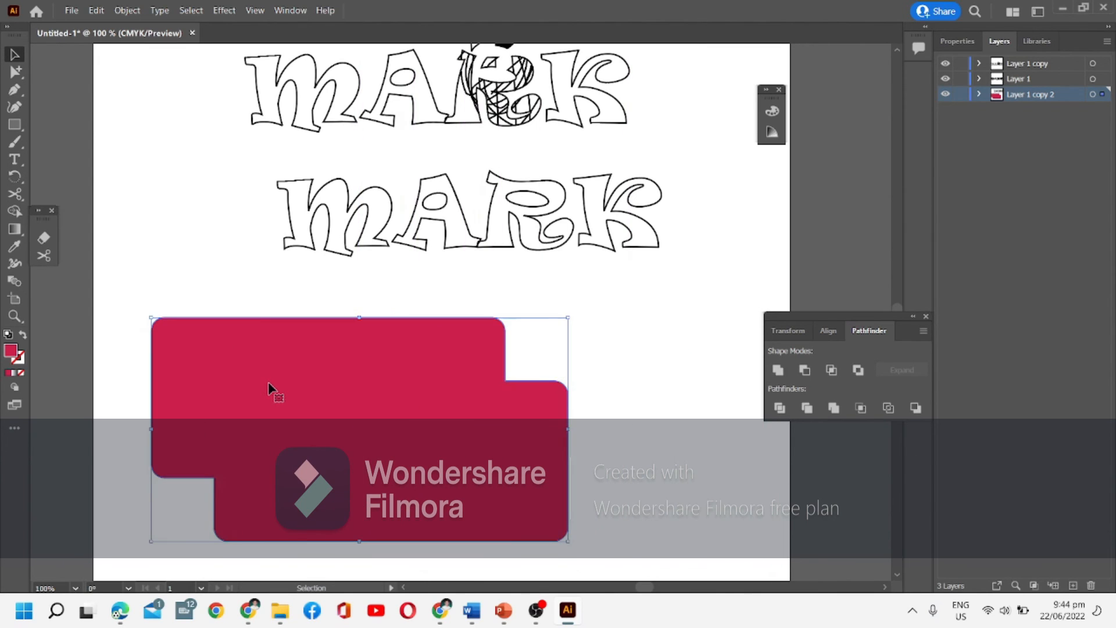
pyautogui.hotkey('ctrl', 'z')
pyautogui.hotkey('ctrl', 'z')
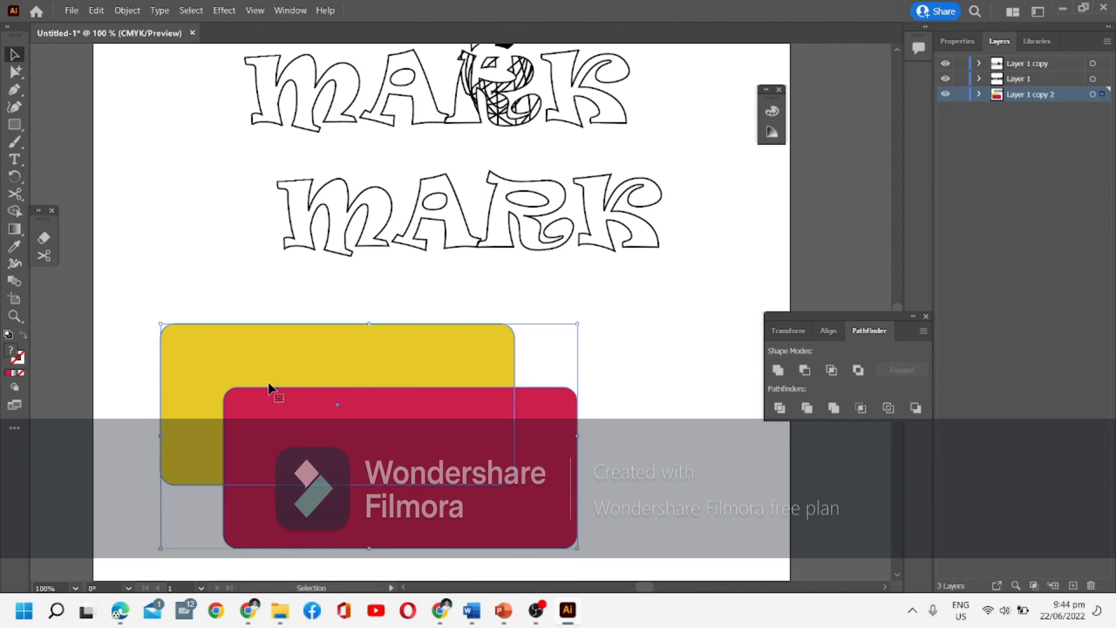
# - Try the Minus Front and Intersect shape modes on the two overlapping rectangles, undoing each one
pyautogui.click(806, 375)
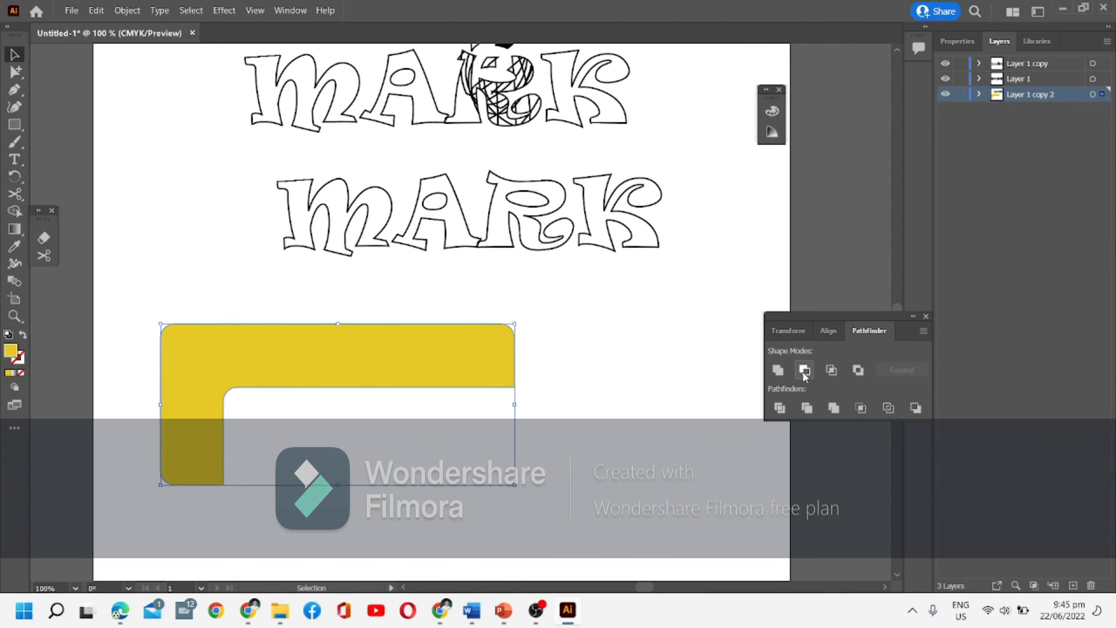
pyautogui.hotkey('ctrl', 'z')
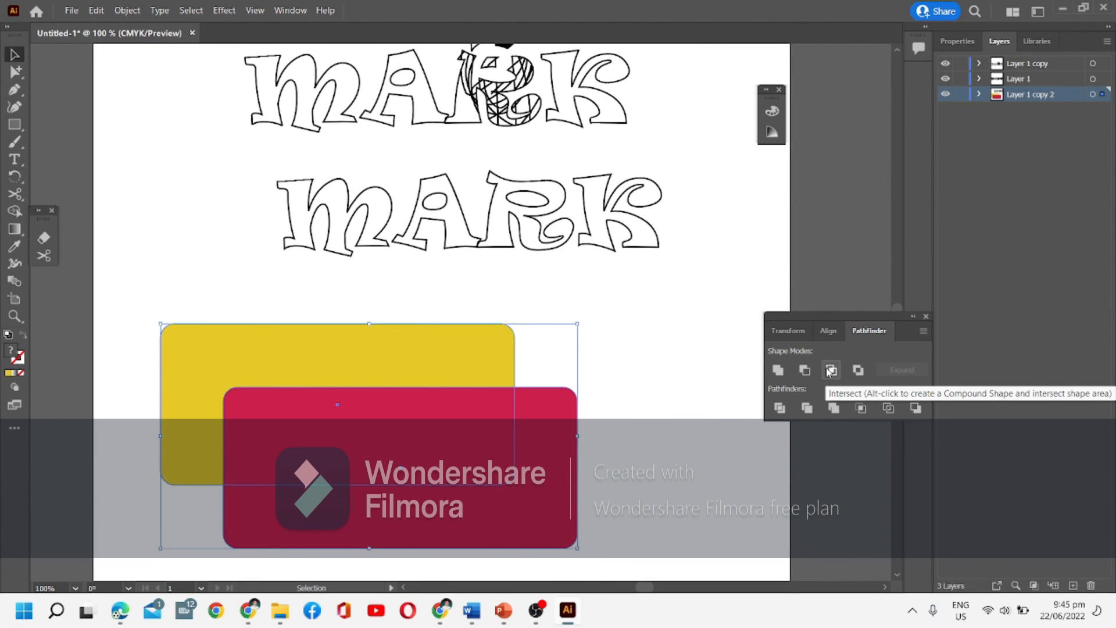
pyautogui.click(831, 370)
pyautogui.click(373, 346)
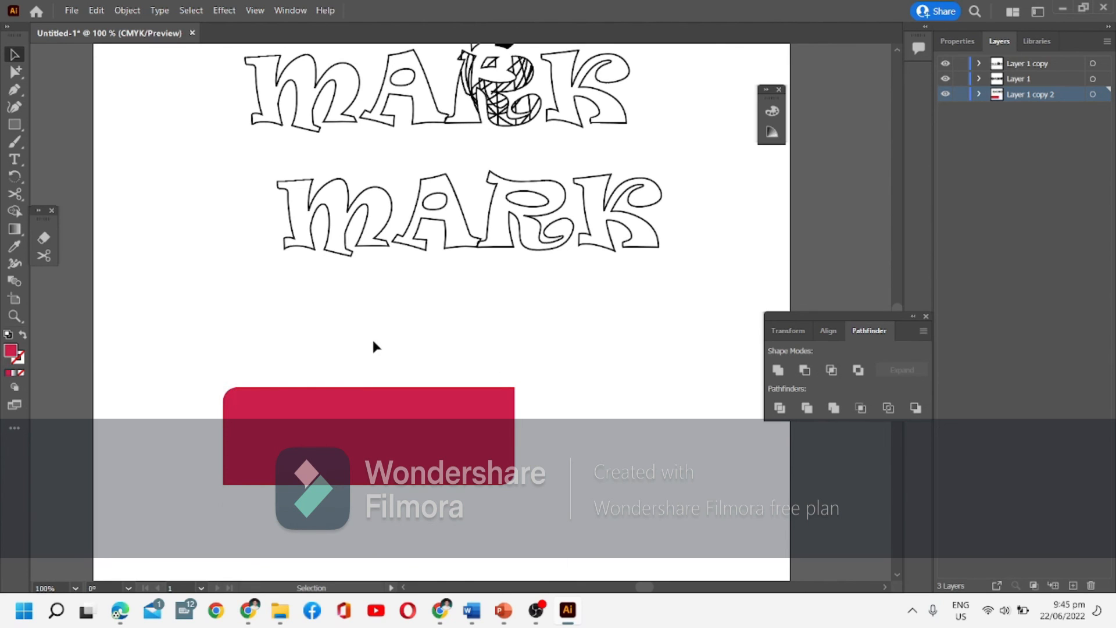
pyautogui.hotkey('ctrl', 'z')
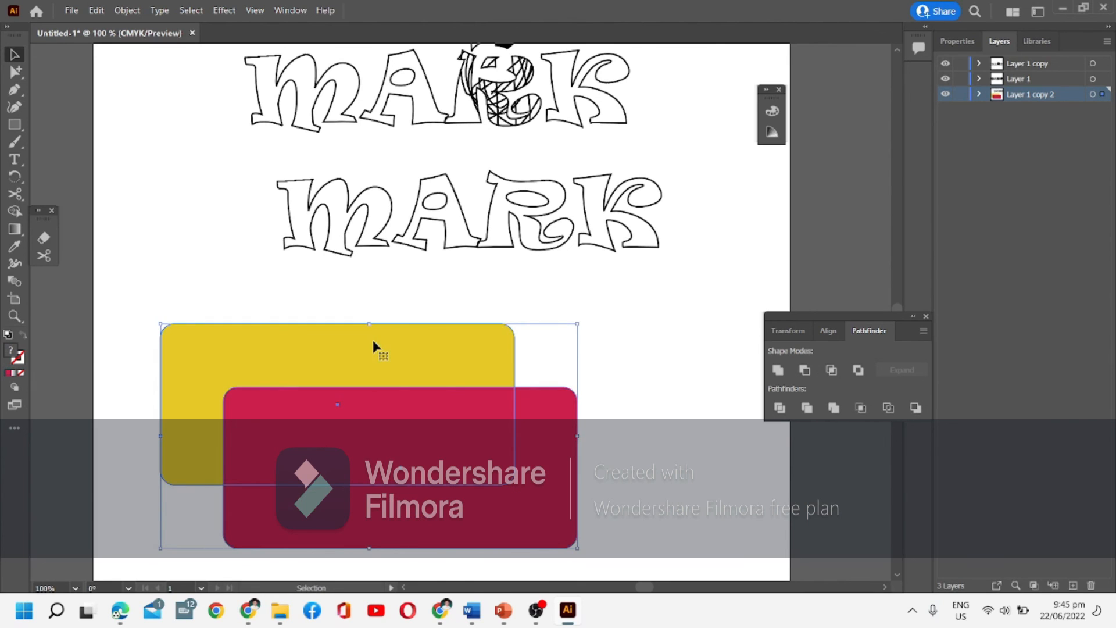
# - Try the Exclude shape mode on the two overlapping rectangles and undo it
pyautogui.click(859, 371)
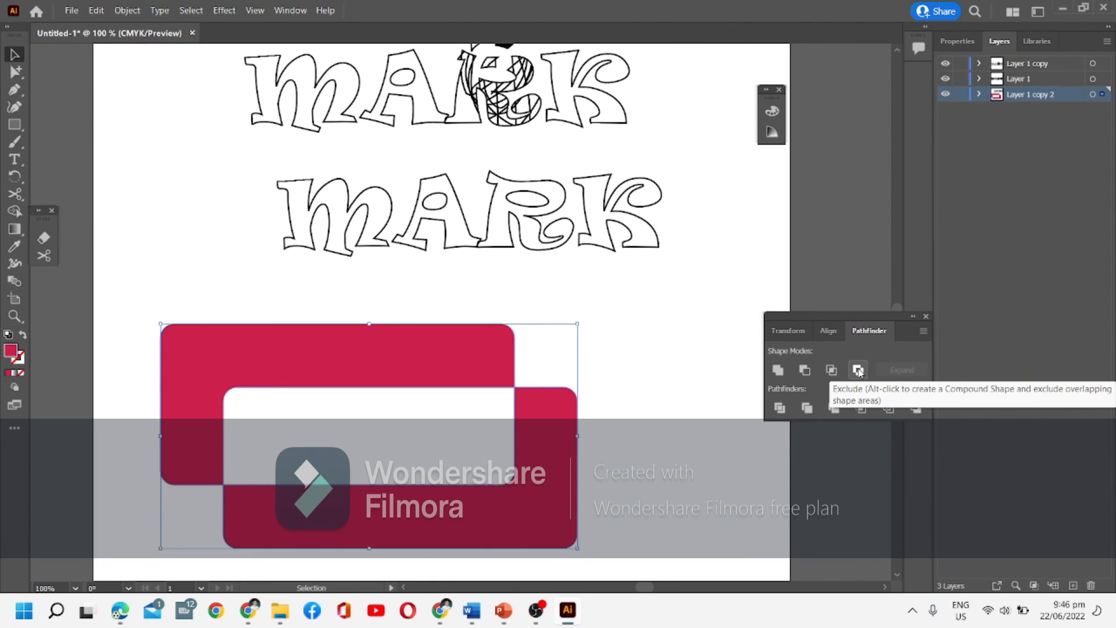
pyautogui.hotkey('ctrl', 'z')
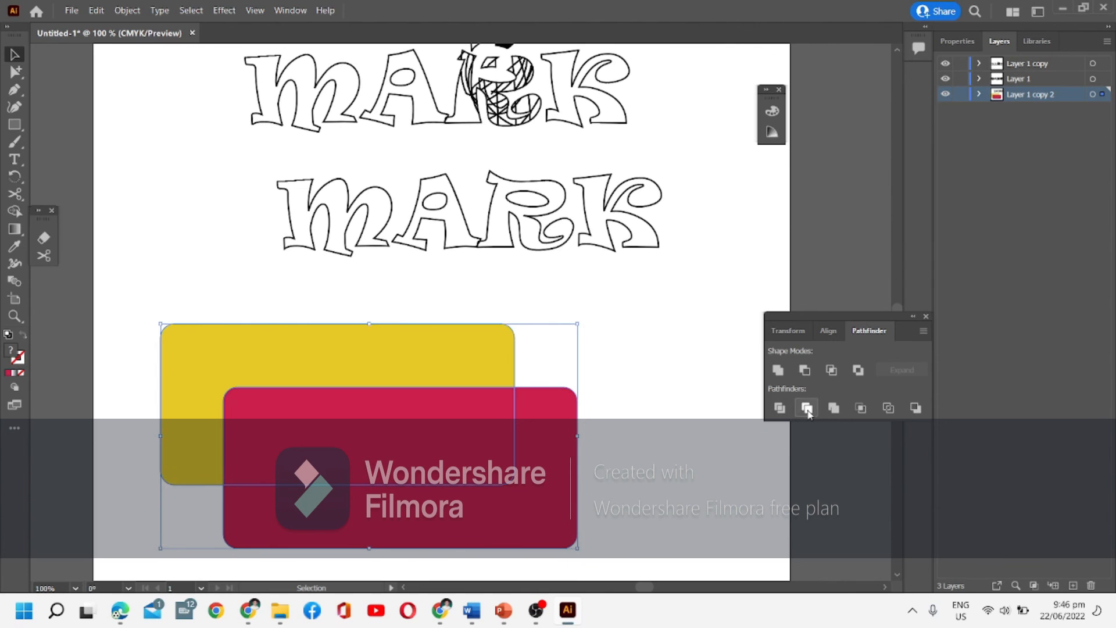
# - Move the grouped yellow and red rectangles slightly up and to the left, below the lower MARK outline
pyautogui.moveTo(373, 511); pyautogui.dragTo(376, 484)
pyautogui.moveTo(356, 404)
pyautogui.mouseDown()
pyautogui.moveTo(427, 438)
pyautogui.moveTo(365, 407)
pyautogui.mouseUp()
pyautogui.click(612, 438)
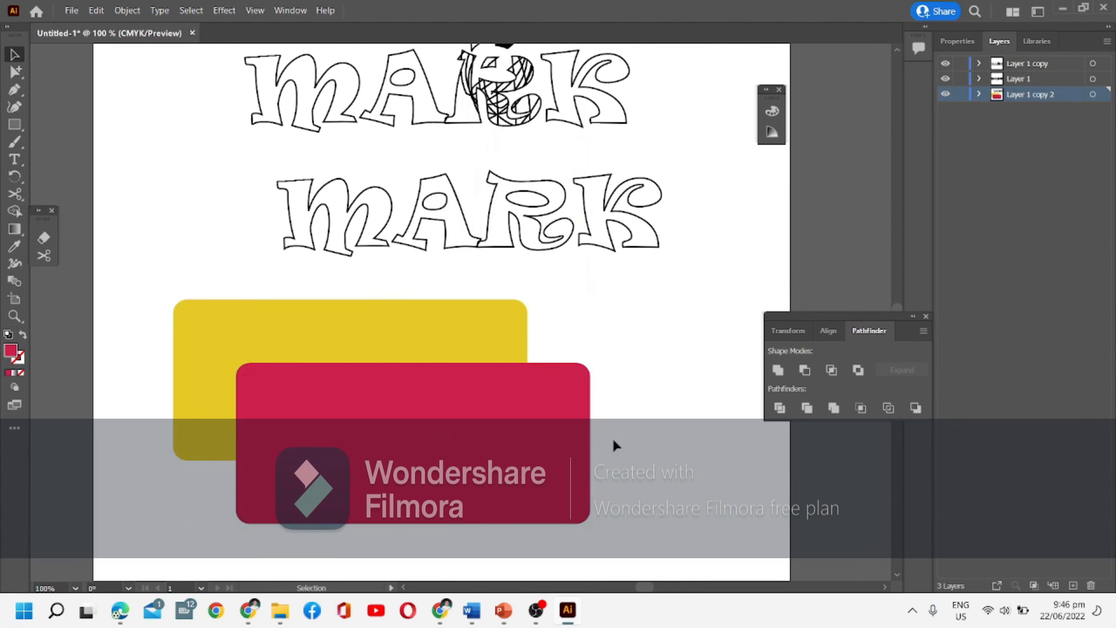
pyautogui.moveTo(566, 427); pyautogui.dragTo(537, 426)
pyautogui.click(106, 163)
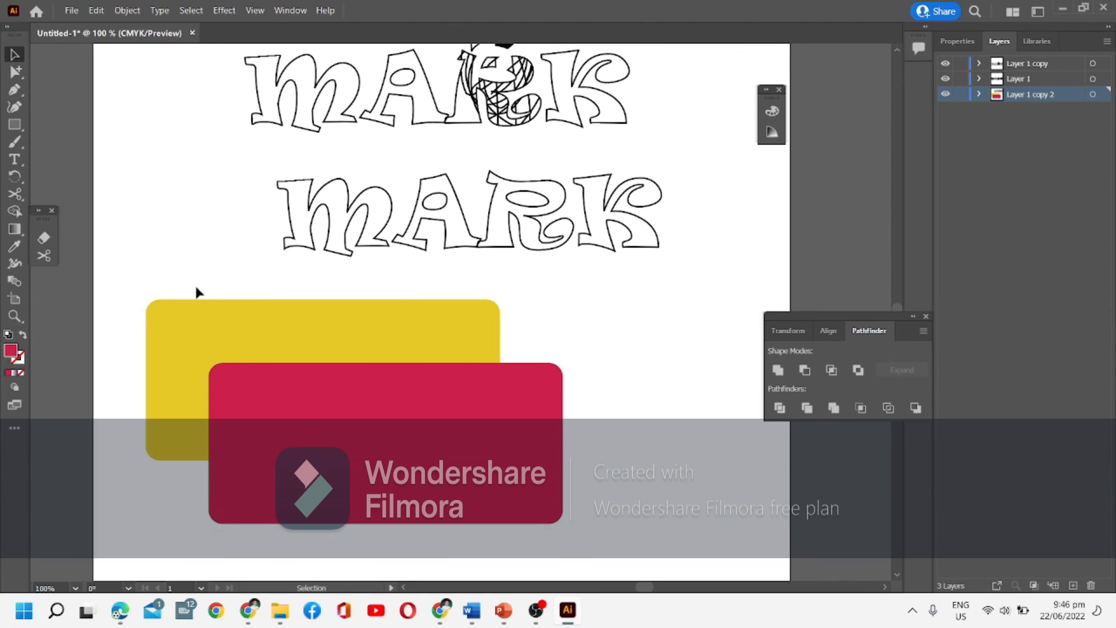
# - Nudge the group slightly, isolate it, try pulling the L-shaped red piece down and right, and undo that pull
pyautogui.moveTo(251, 391)
pyautogui.mouseDown()
pyautogui.moveTo(292, 403)
pyautogui.moveTo(259, 396)
pyautogui.mouseUp()
pyautogui.doubleClick(314, 501)
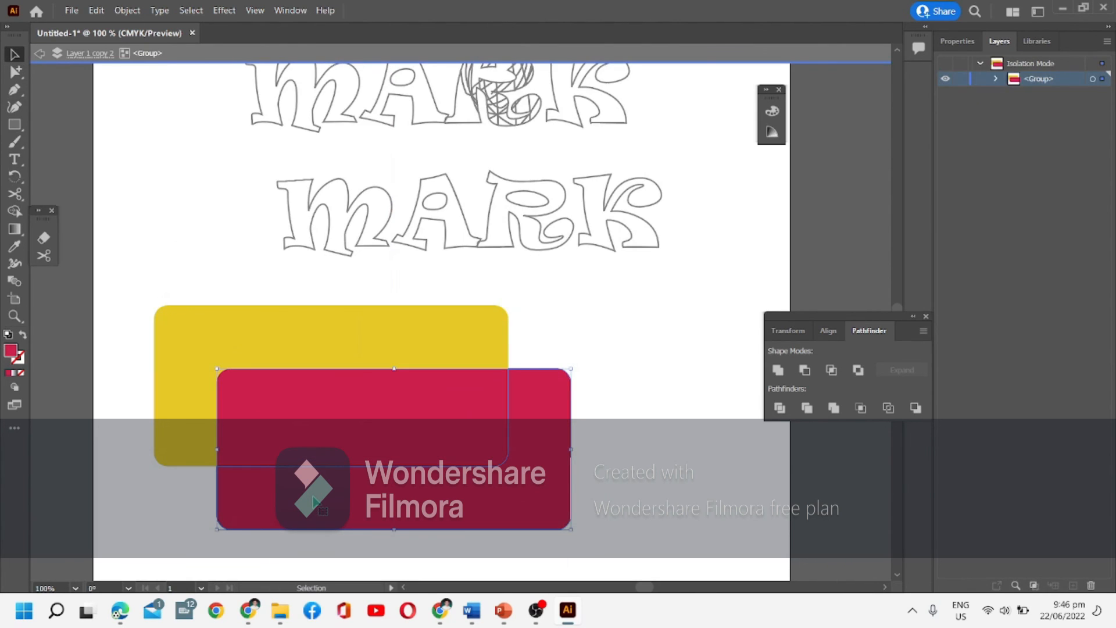
pyautogui.moveTo(314, 501); pyautogui.dragTo(369, 556)
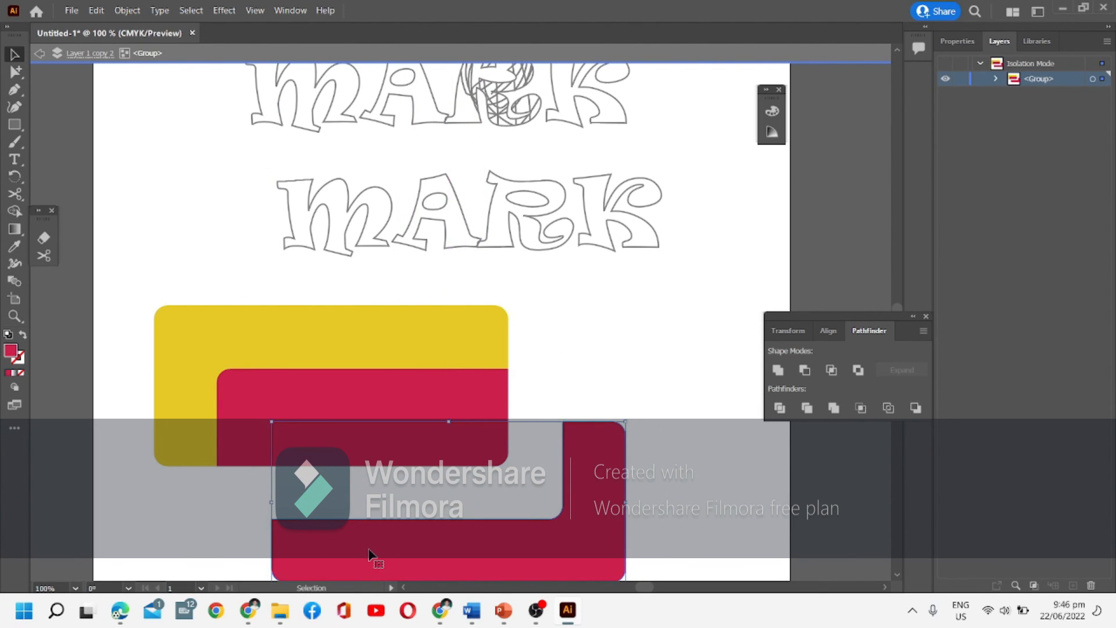
pyautogui.hotkey('ctrl', 'z')
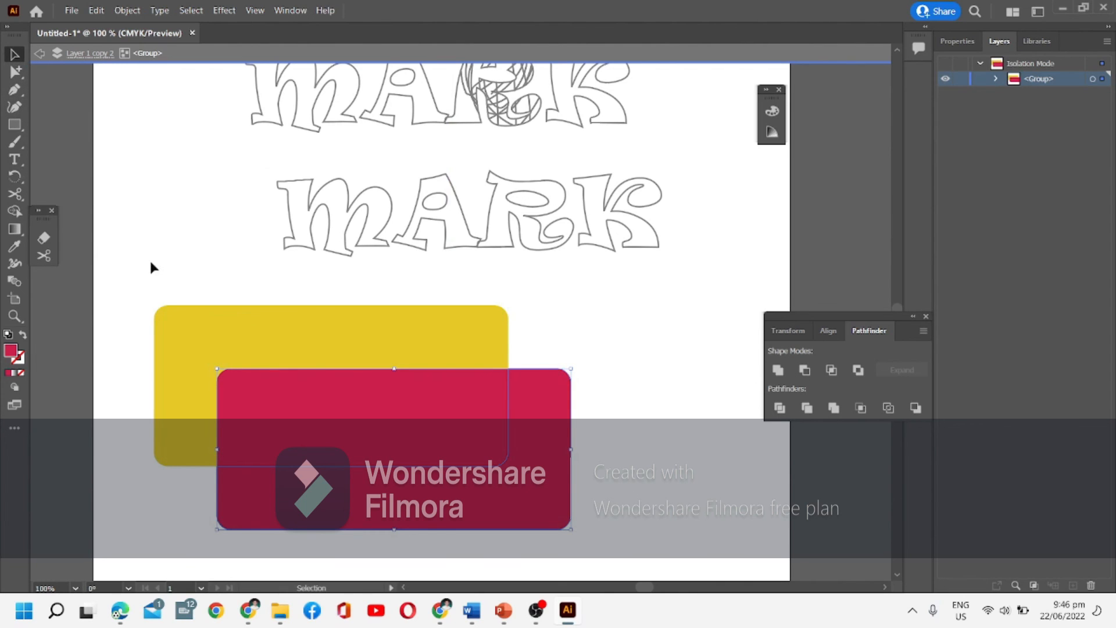
# - Select all pieces of the isolated group and try the Merge pathfinder on them
pyautogui.moveTo(133, 280); pyautogui.dragTo(612, 563)
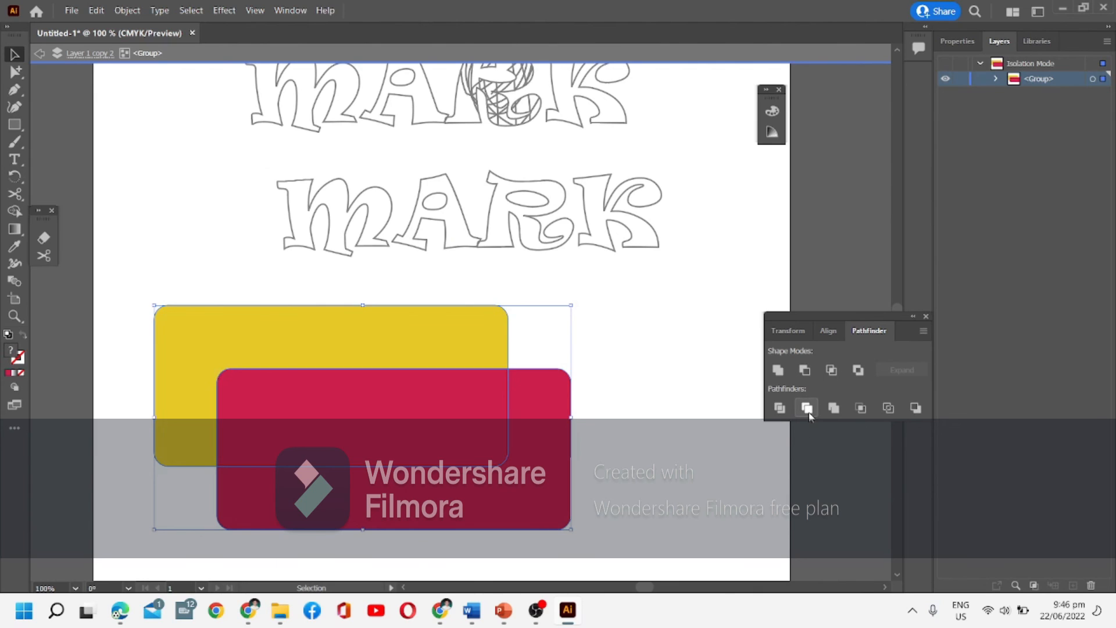
pyautogui.click(832, 409)
pyautogui.press('ctrl')
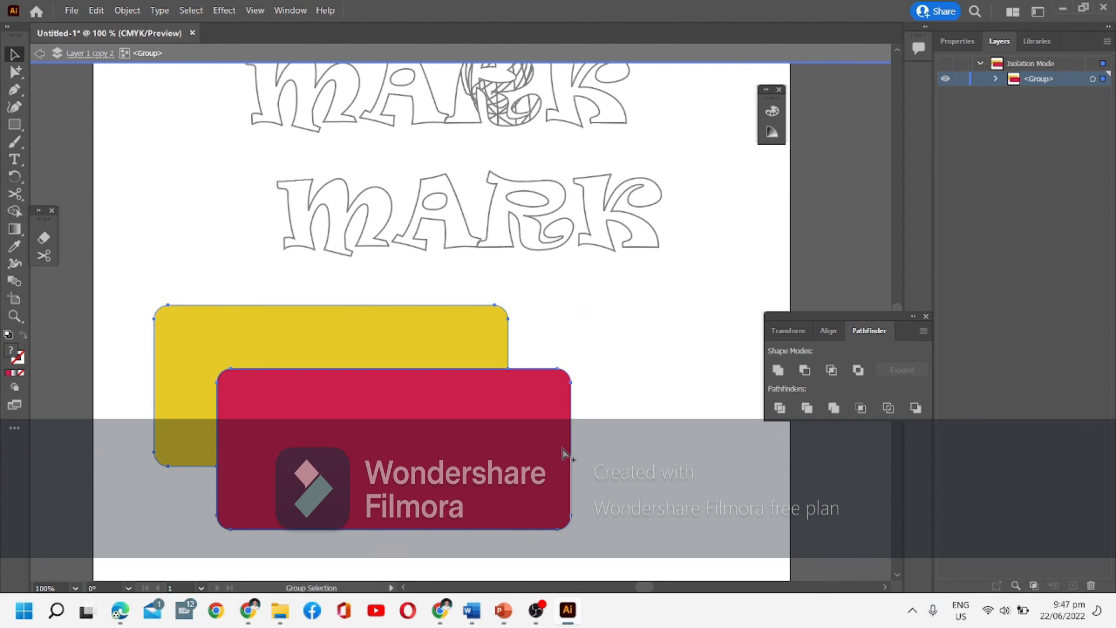
# - Try the Crop and Outline pathfinders on the isolated group's pieces, undoing each one
pyautogui.click(863, 409)
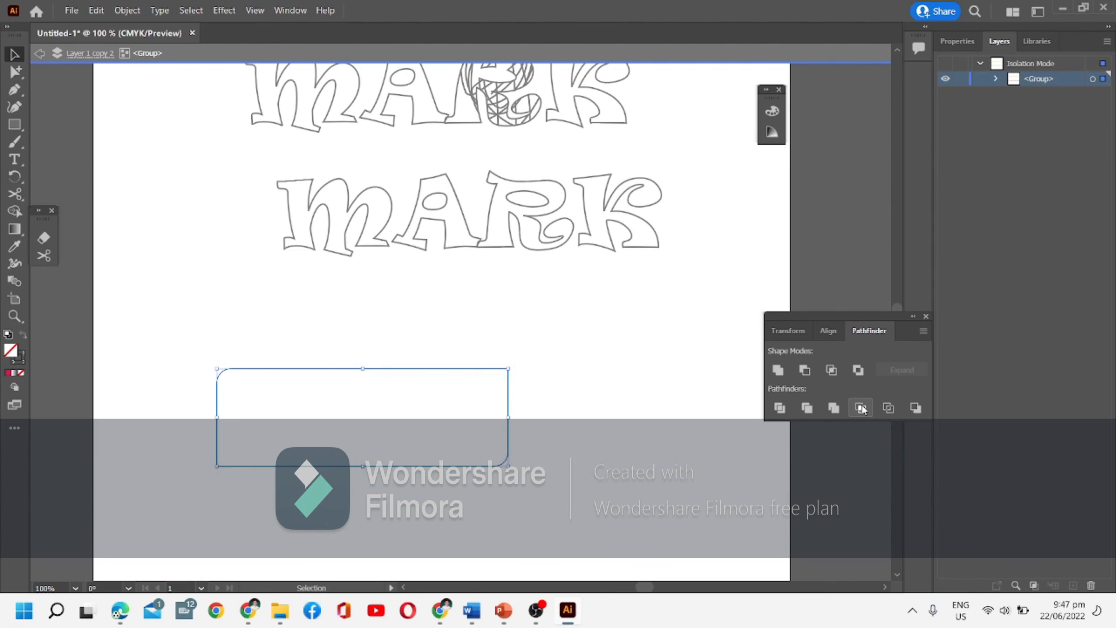
pyautogui.hotkey('ctrl', 'z')
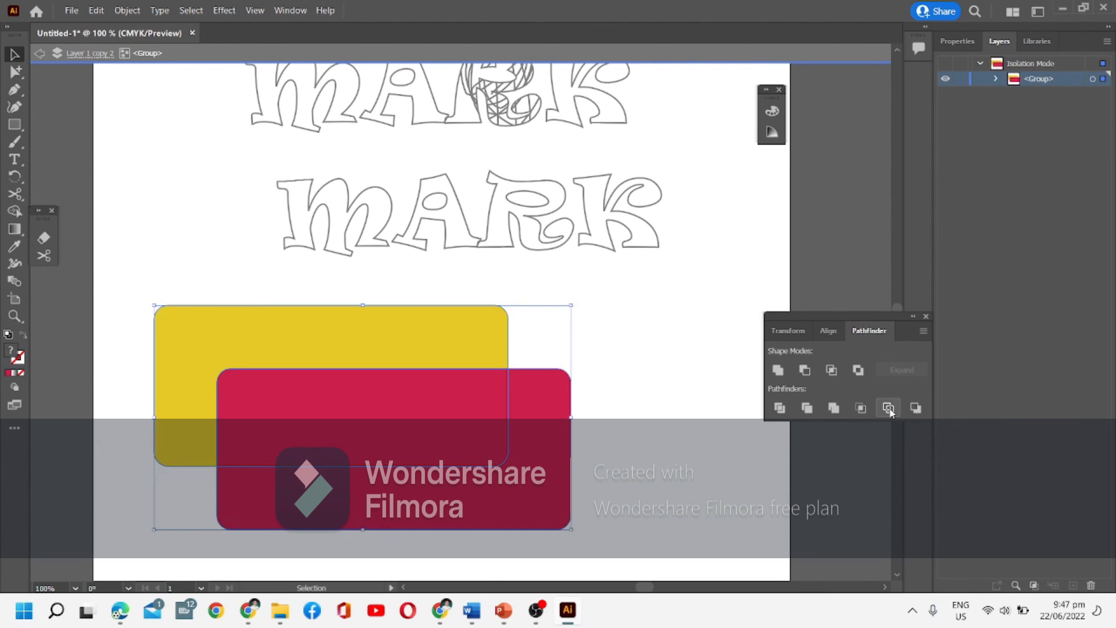
pyautogui.click(889, 409)
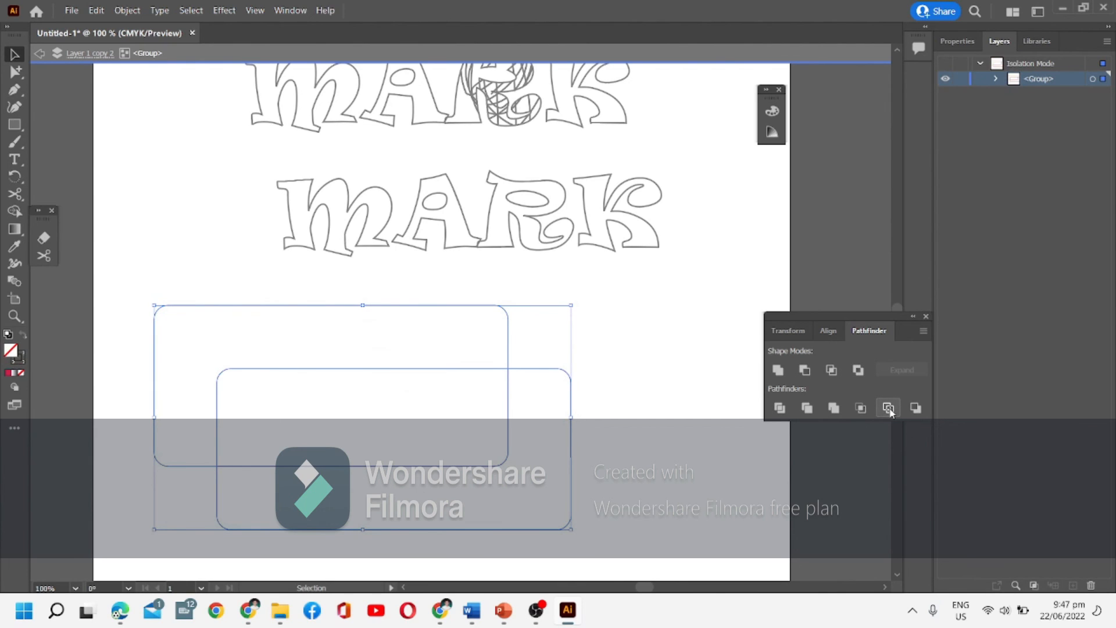
pyautogui.hotkey('ctrl', 'z')
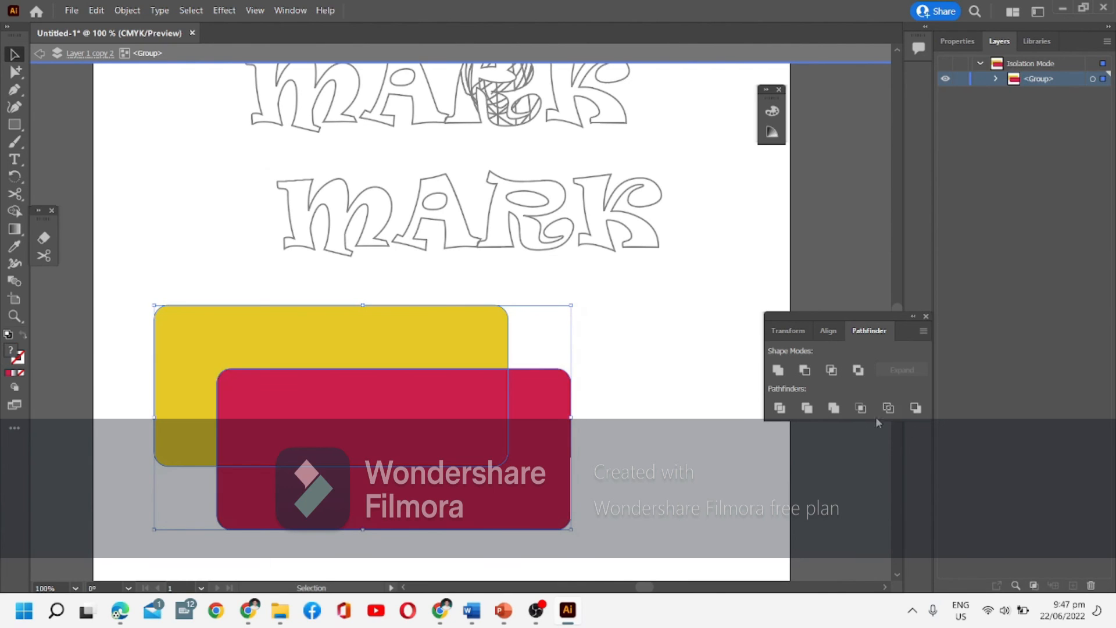
# - Try Minus Back on the isolated pieces, undo it along with the group's last nudge, and reapply Minus Back to the group
pyautogui.click(916, 408)
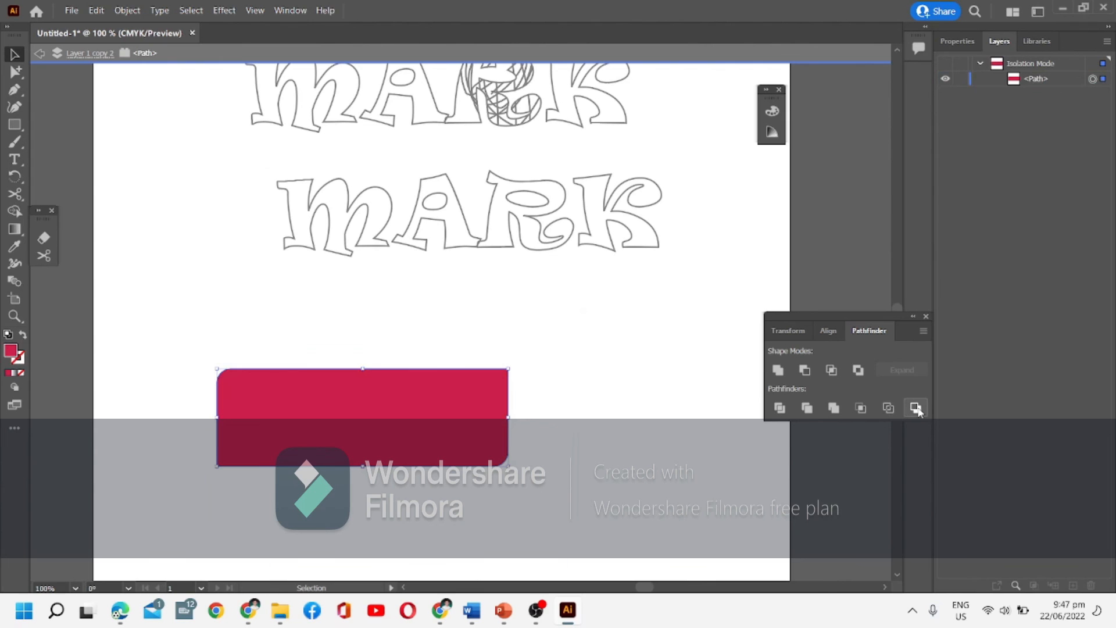
pyautogui.hotkey('ctrl', 'z')
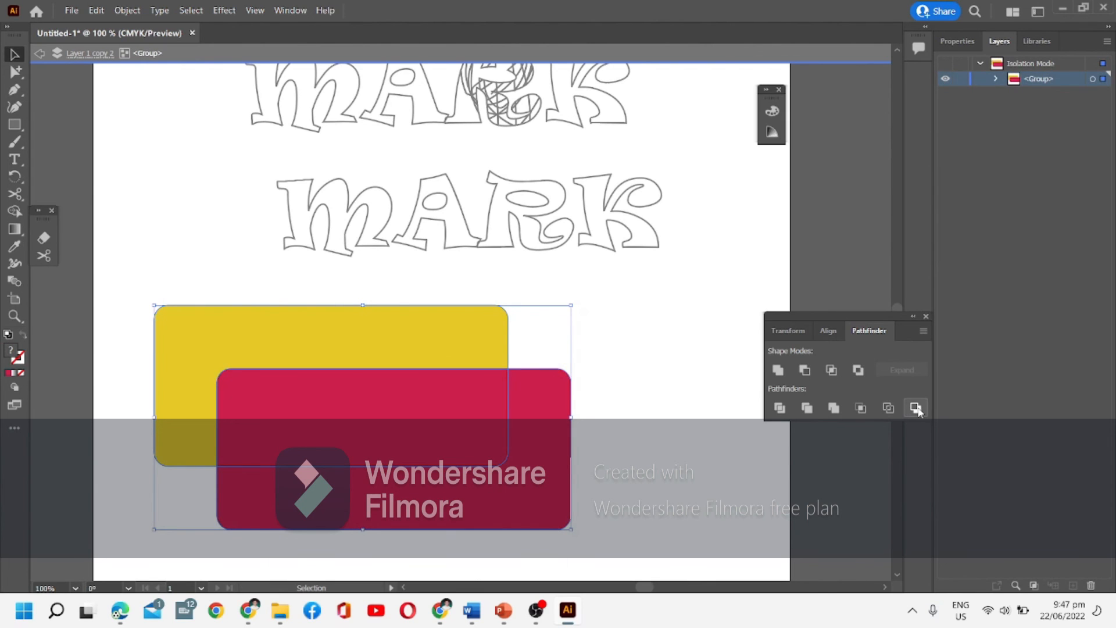
pyautogui.hotkey('ctrl', 'z')
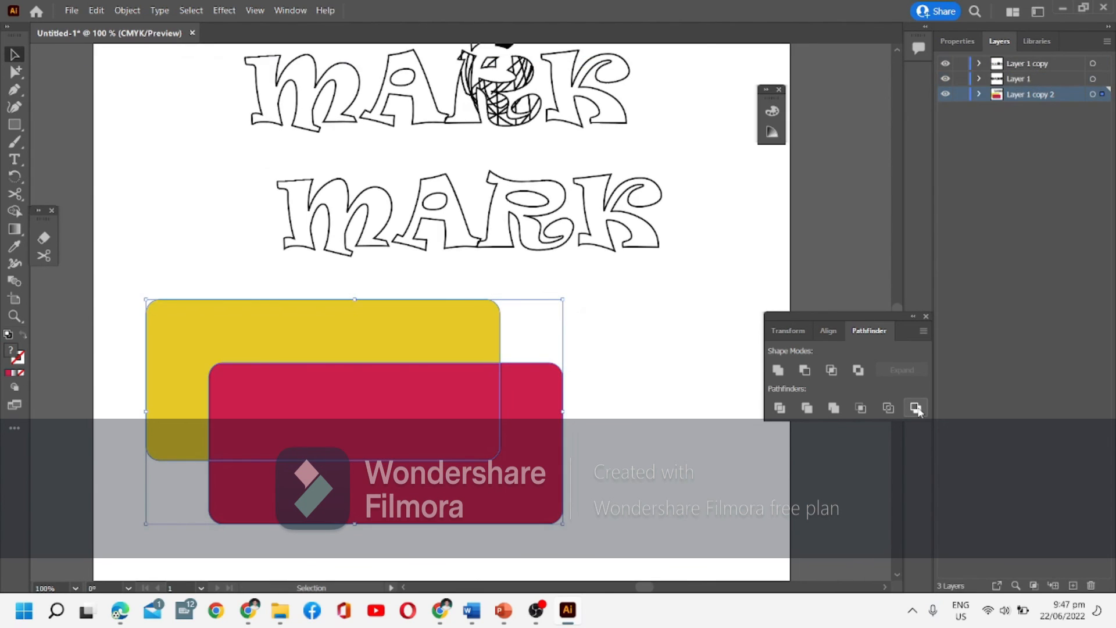
pyautogui.click(922, 405)
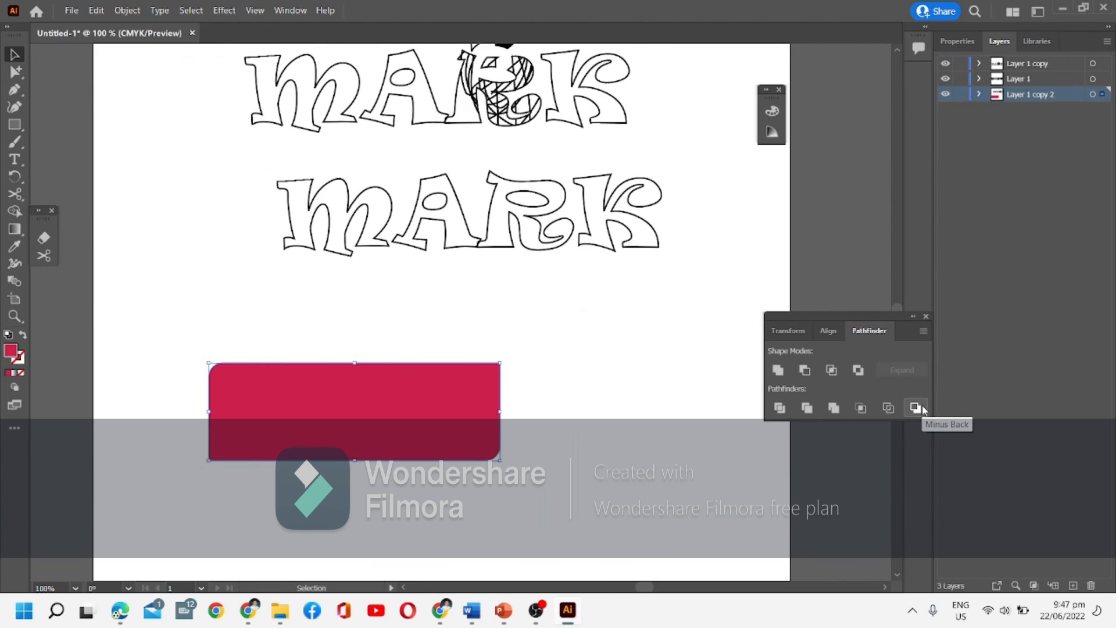